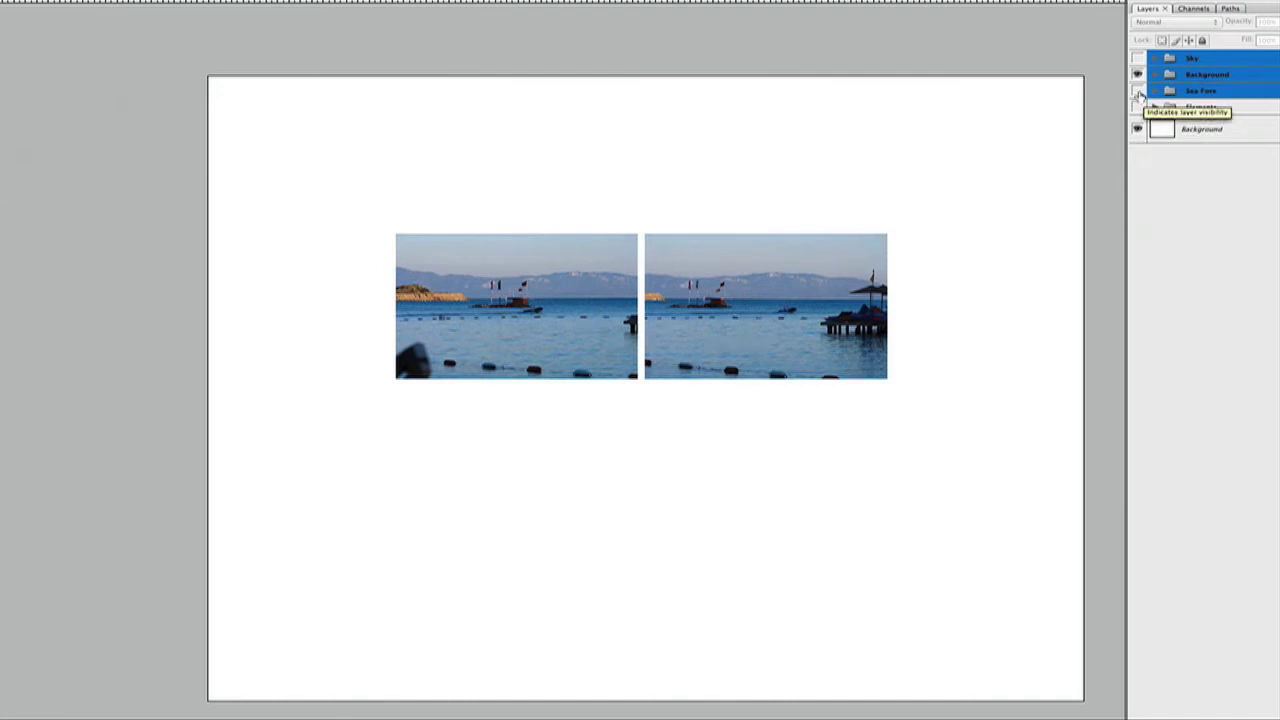
Show the Sea Fore and Sky layer groups alongside the Background group
left_click(1137, 91)
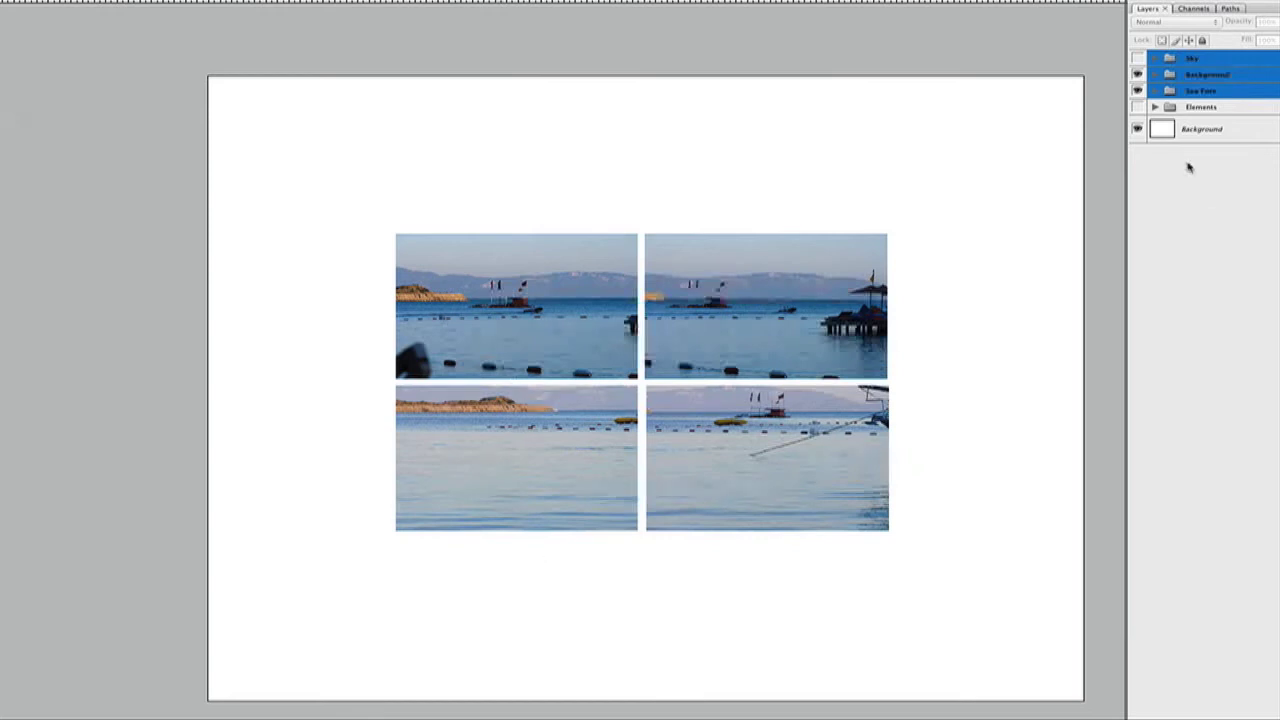
left_click(1137, 60)
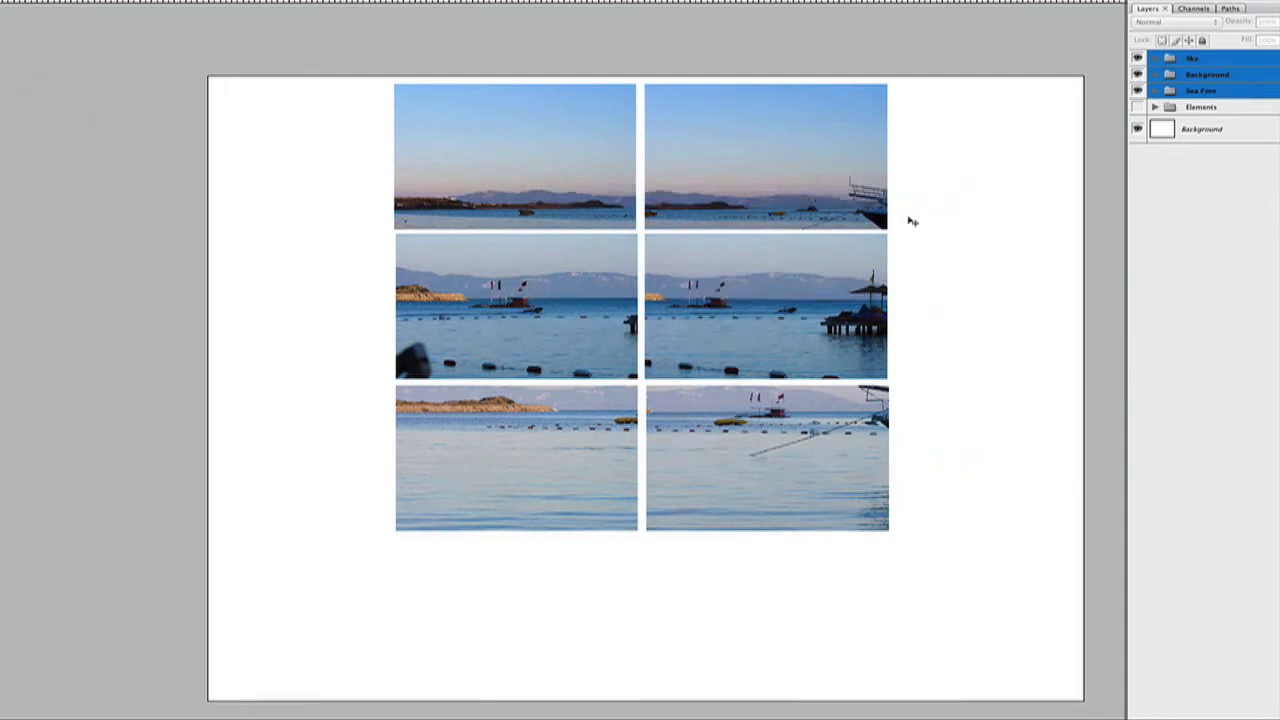
Hide the Sky, Background and Sea Fore groups and show only the Elements group's images for a closer look
left_click_drag(1137, 91, 1137, 58)
left_click(1137, 107)
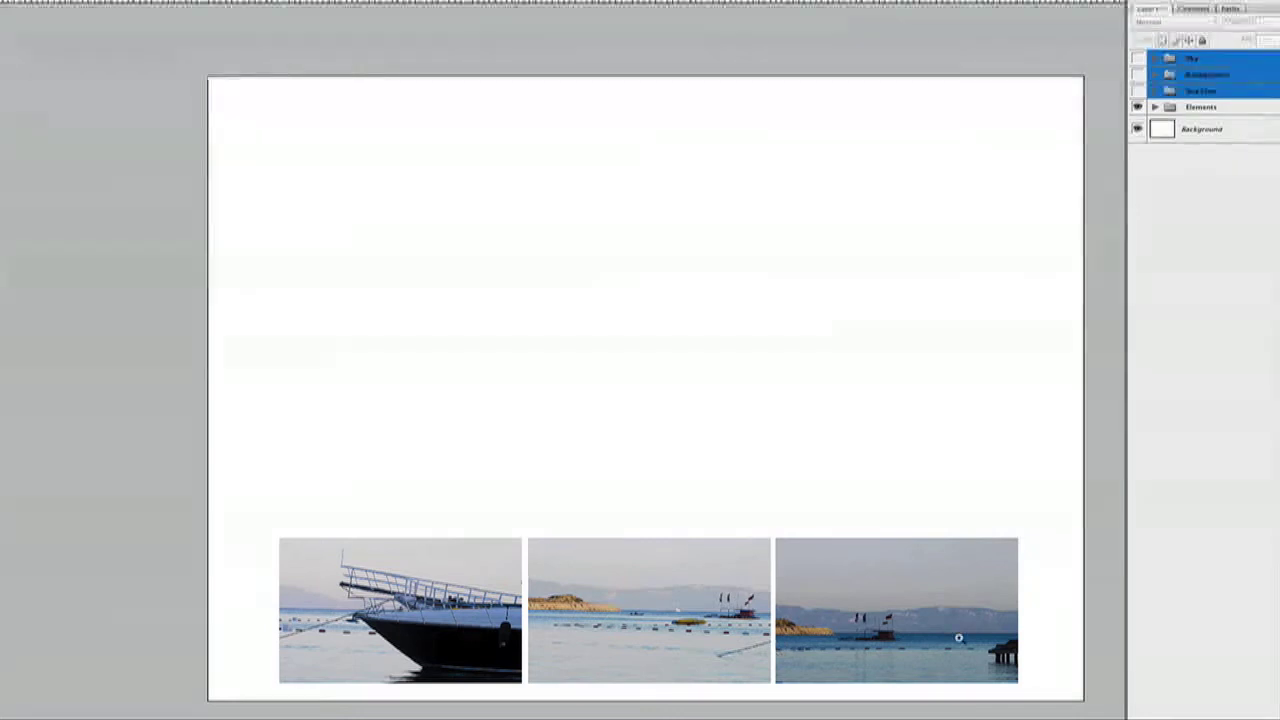
key("ctrl+plus")
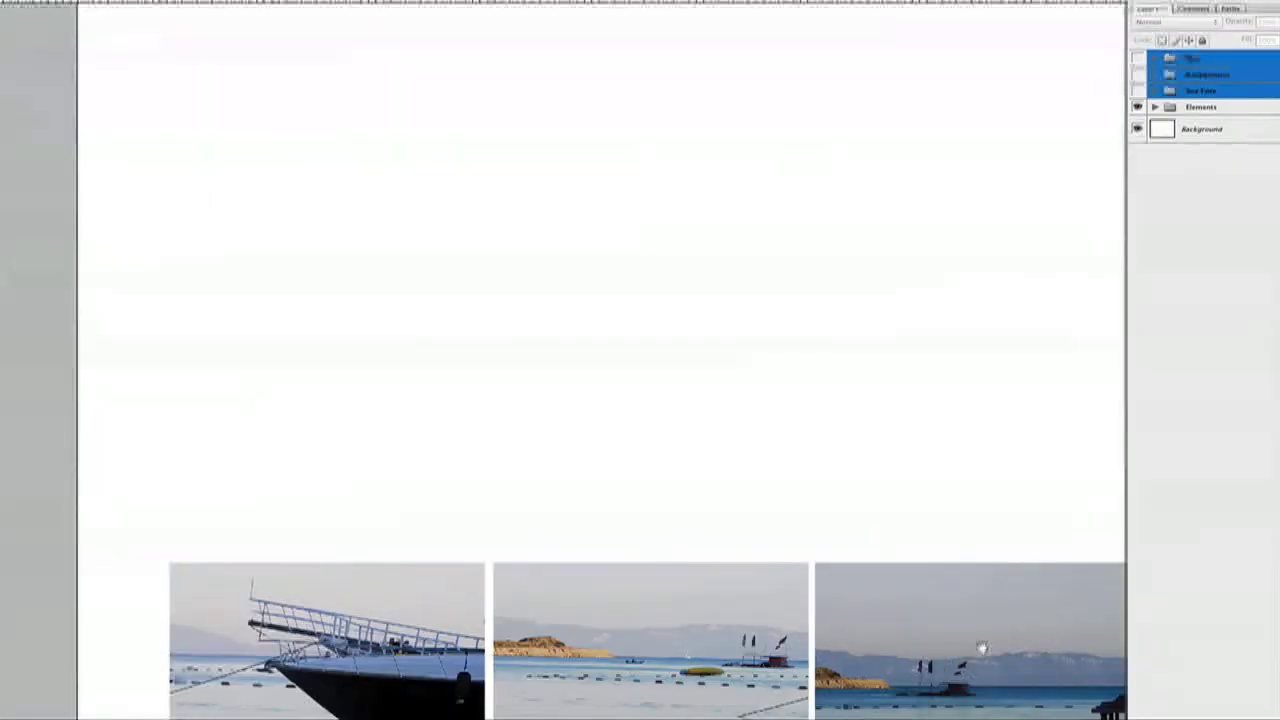
left_click_drag(959, 669, 830, 667)
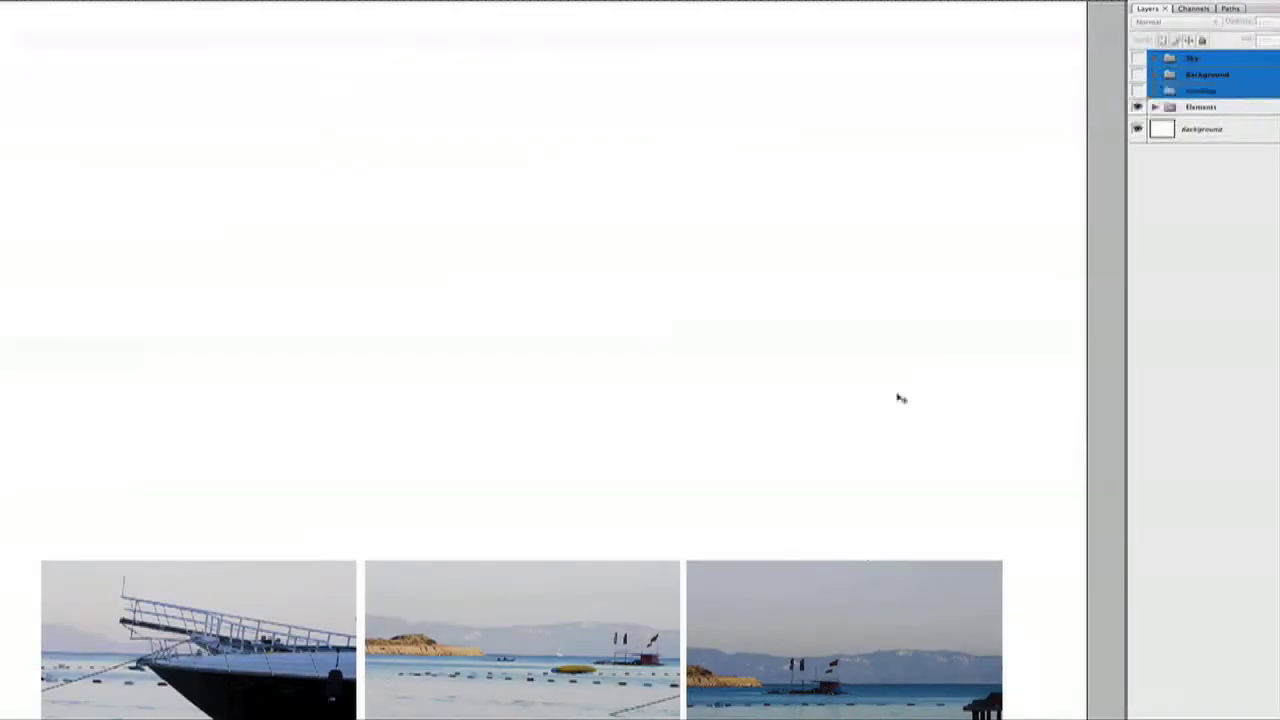
Show the Sea Fore, Background and Sky groups again together with the Elements group
left_click(1138, 90)
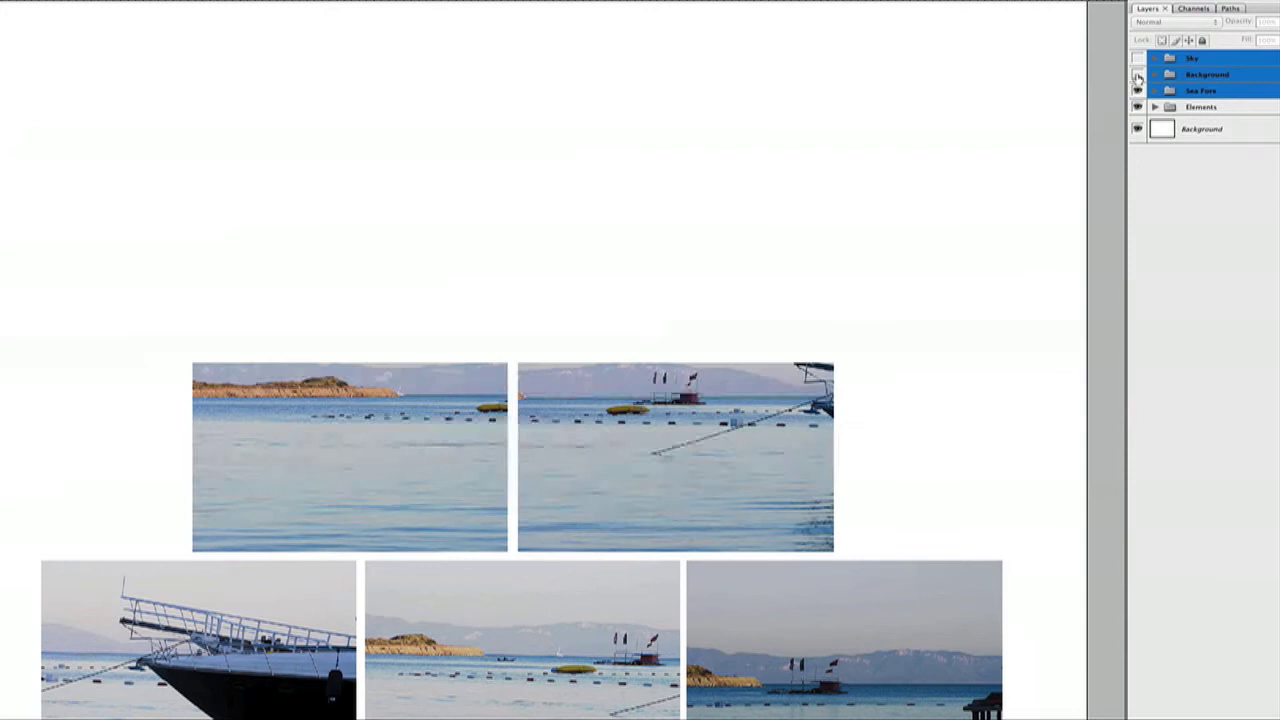
left_click(1138, 74)
left_click(1138, 58)
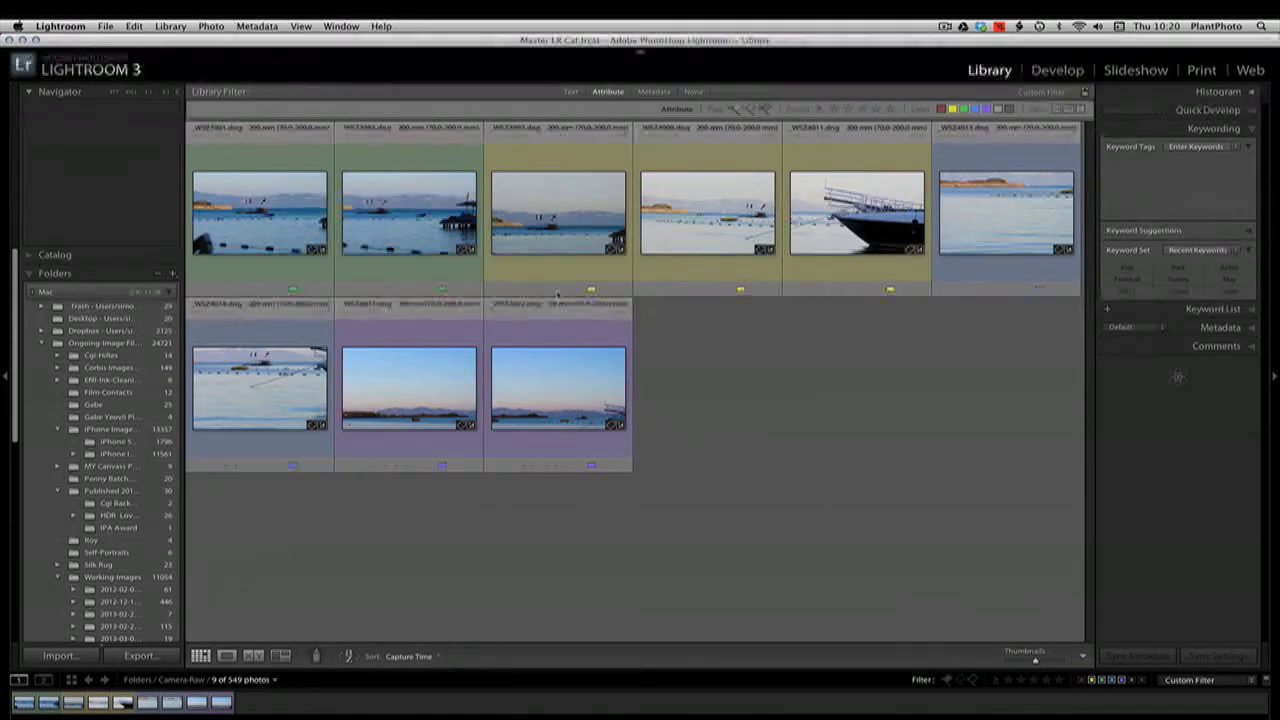
In the Lightroom library, view the green-labelled photos _WSZ3981.dng and _WSZ3983.dng enlarged, and return to the thumbnail grid
left_click(260, 232)
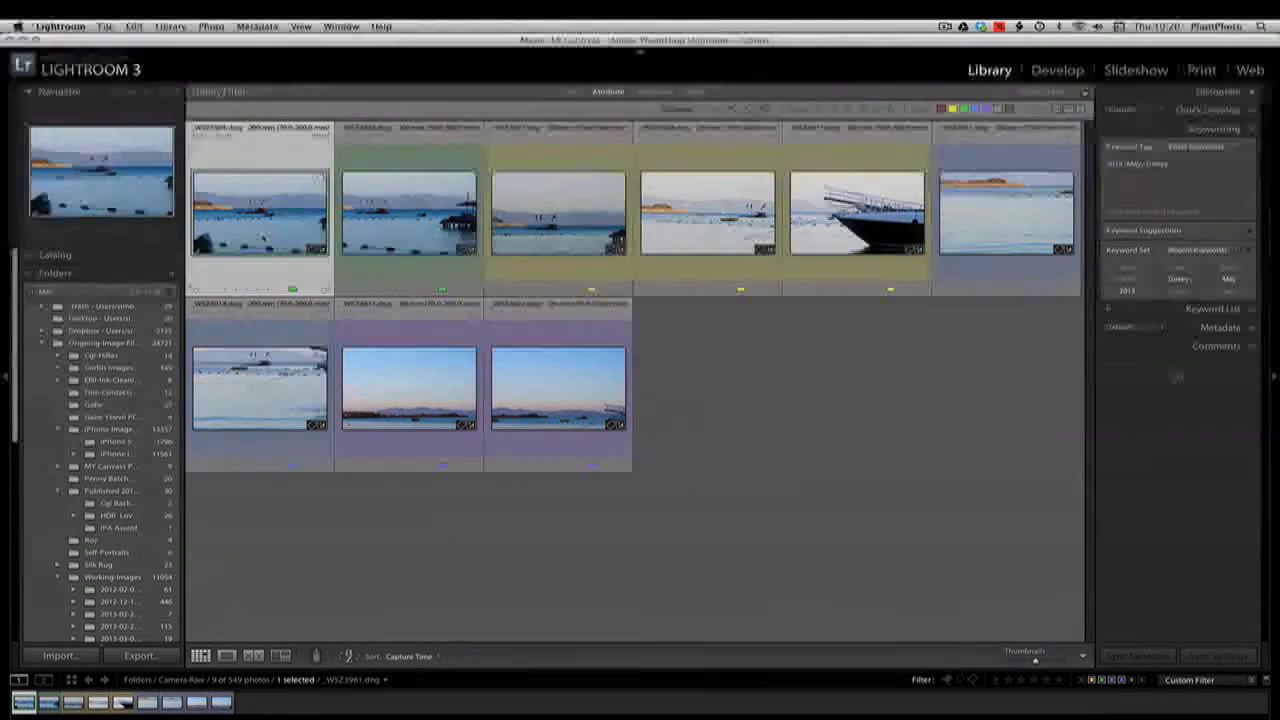
left_click(229, 656)
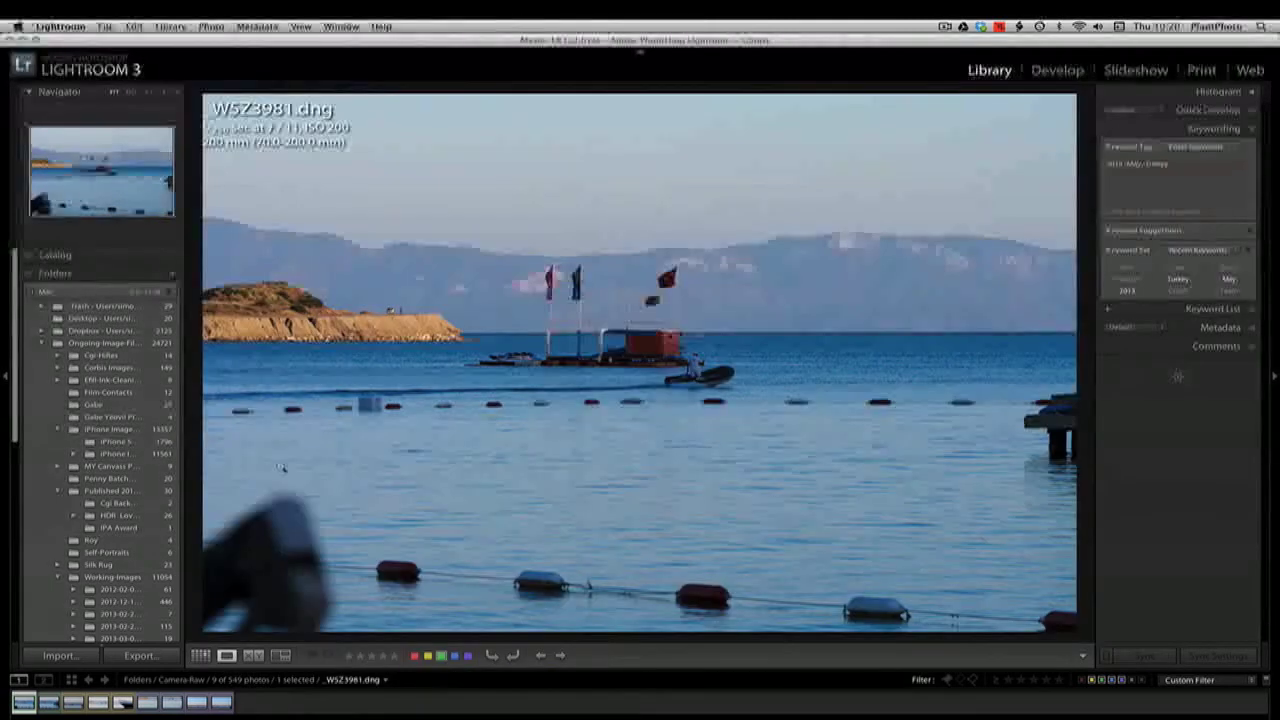
key("Right")
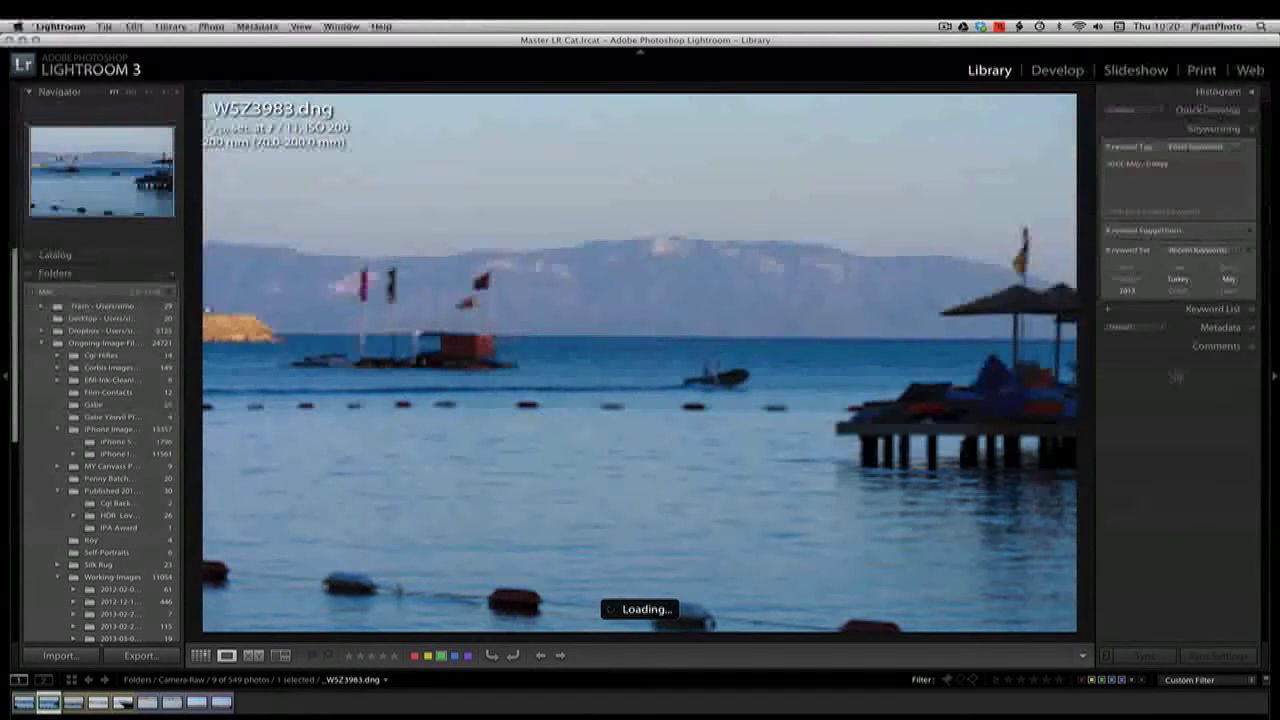
left_click(201, 656)
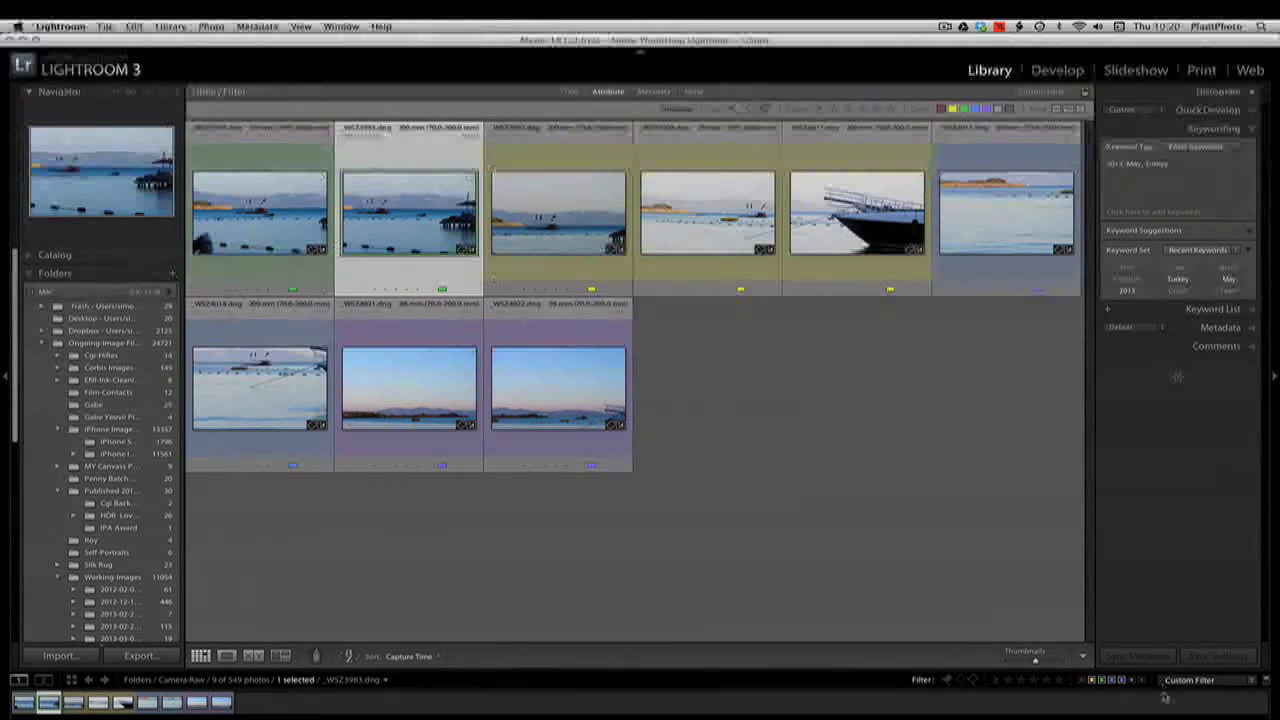
Exclude the yellow-labelled photos from the filter and open _WSZ3981.dng in the Develop module
left_click(1090, 680)
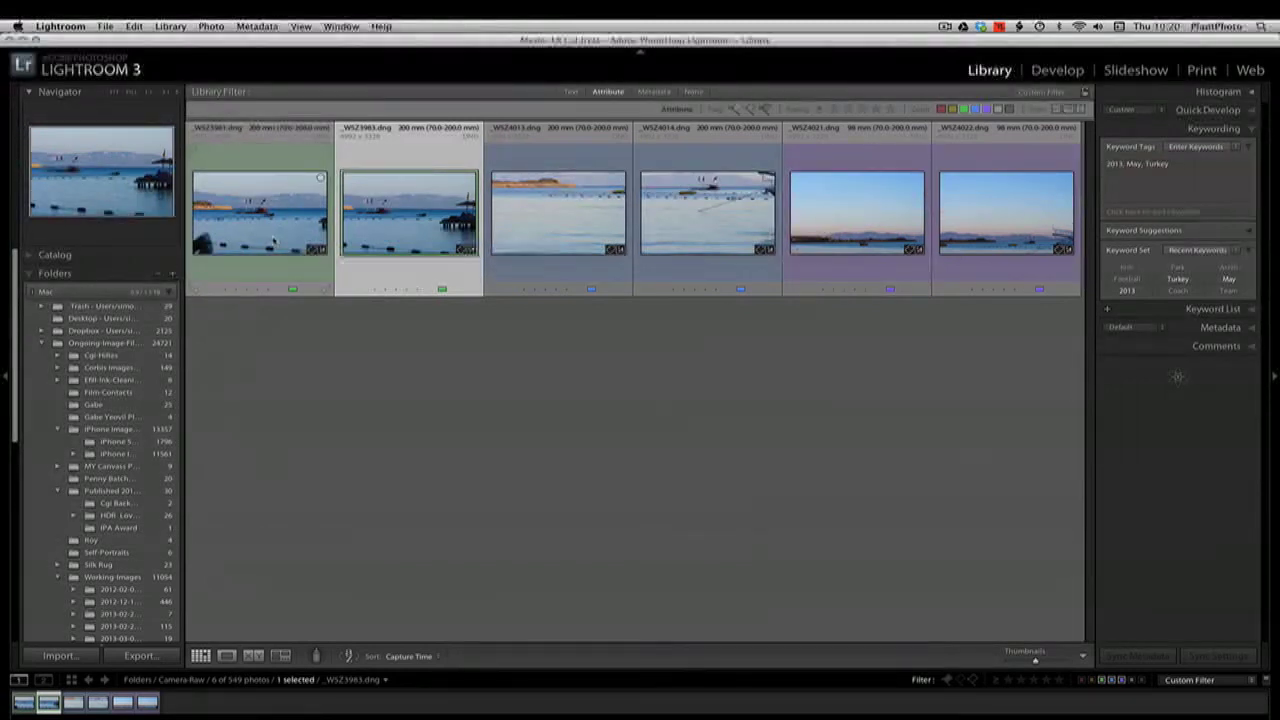
left_click(274, 240)
left_click(400, 243)
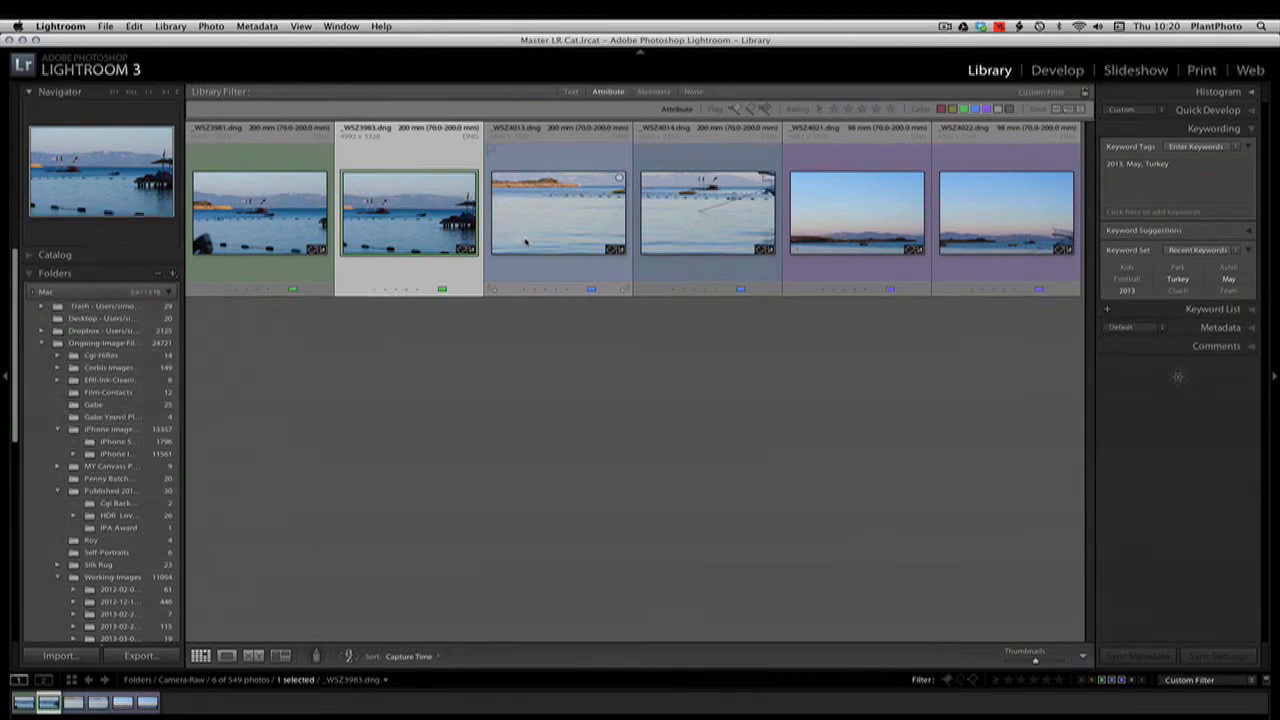
key("Left")
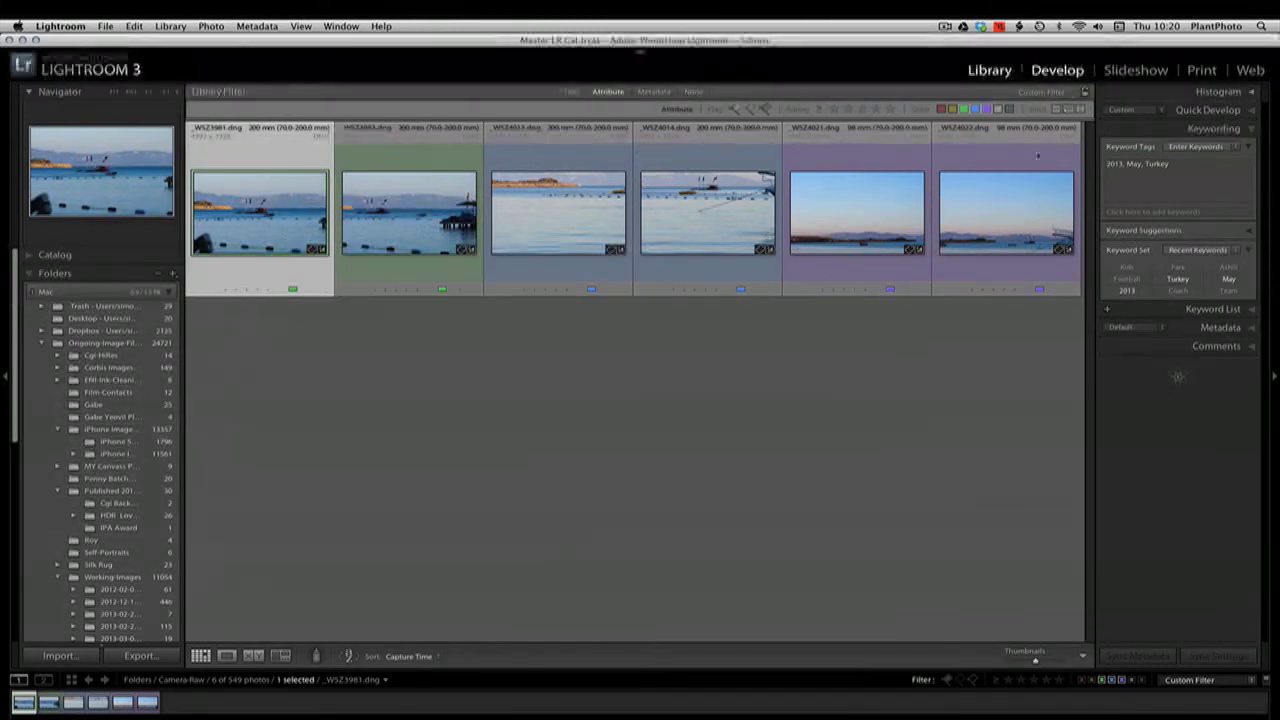
left_click(1052, 72)
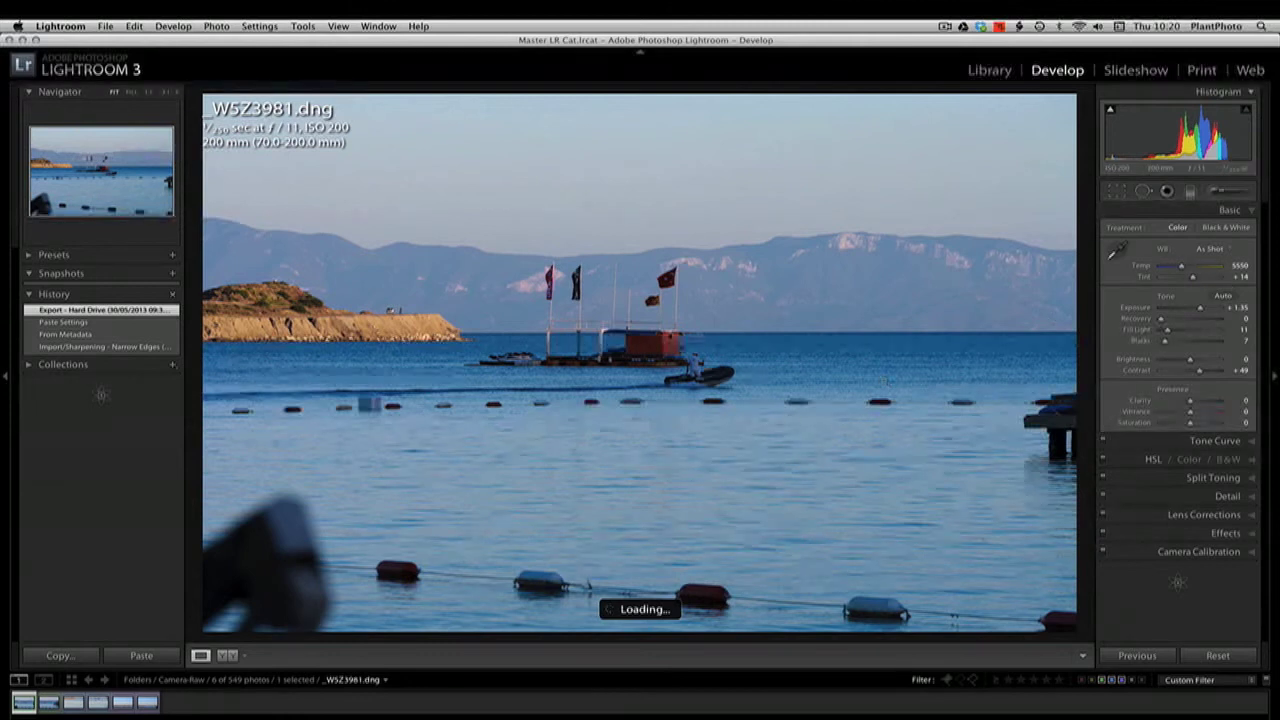
Copy the develop settings of _WSZ3981.dng, including only White Balance and all the Basic Tone options
right_click(25, 703)
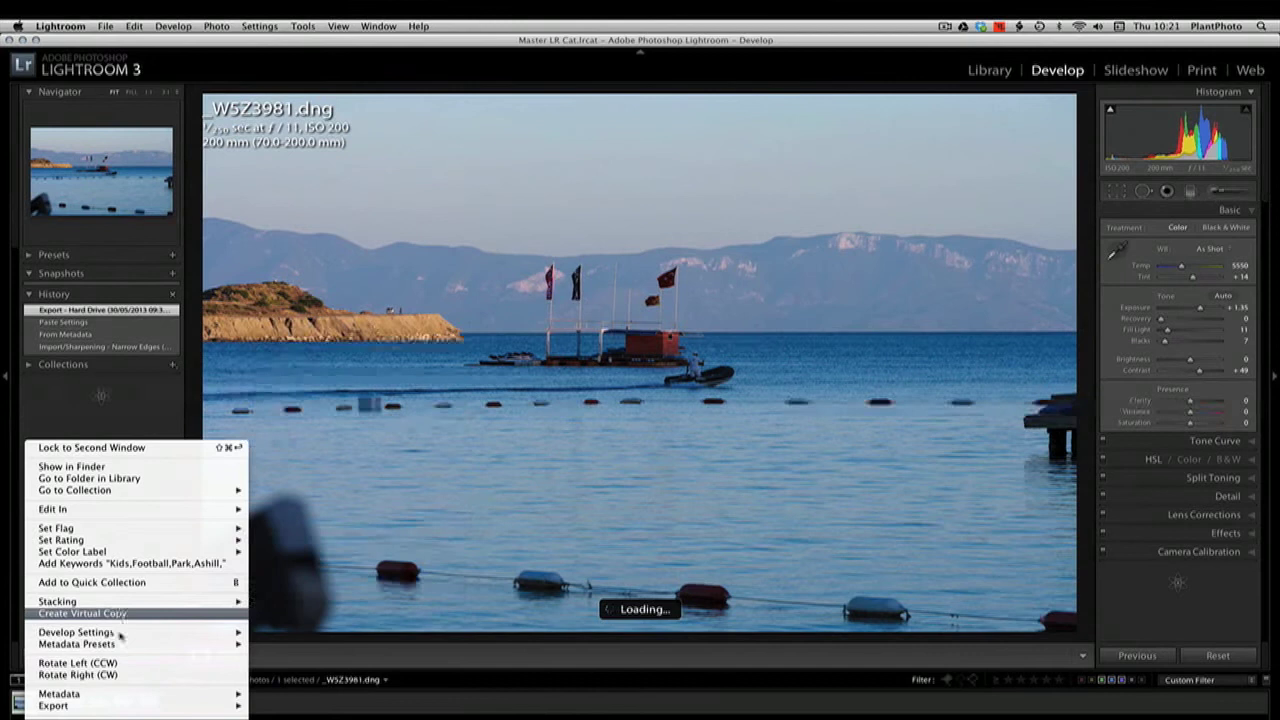
mouse_move(230, 632)
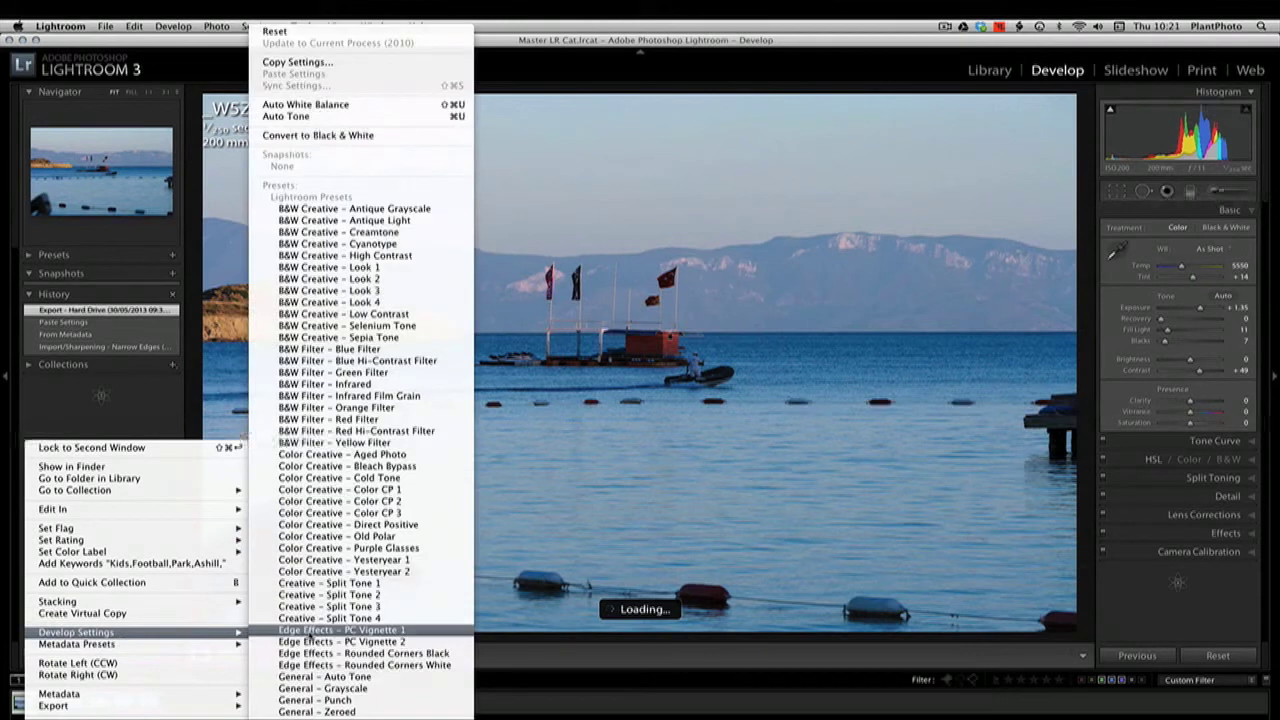
left_click(336, 63)
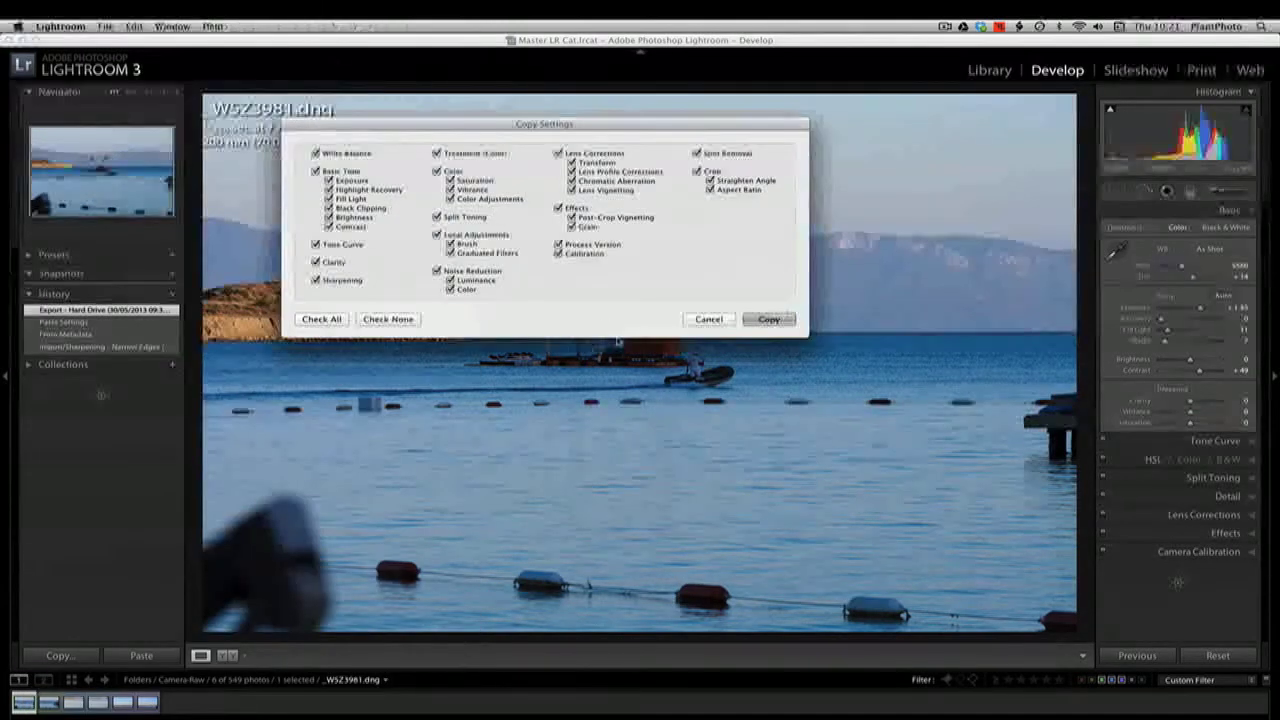
left_click(386, 319)
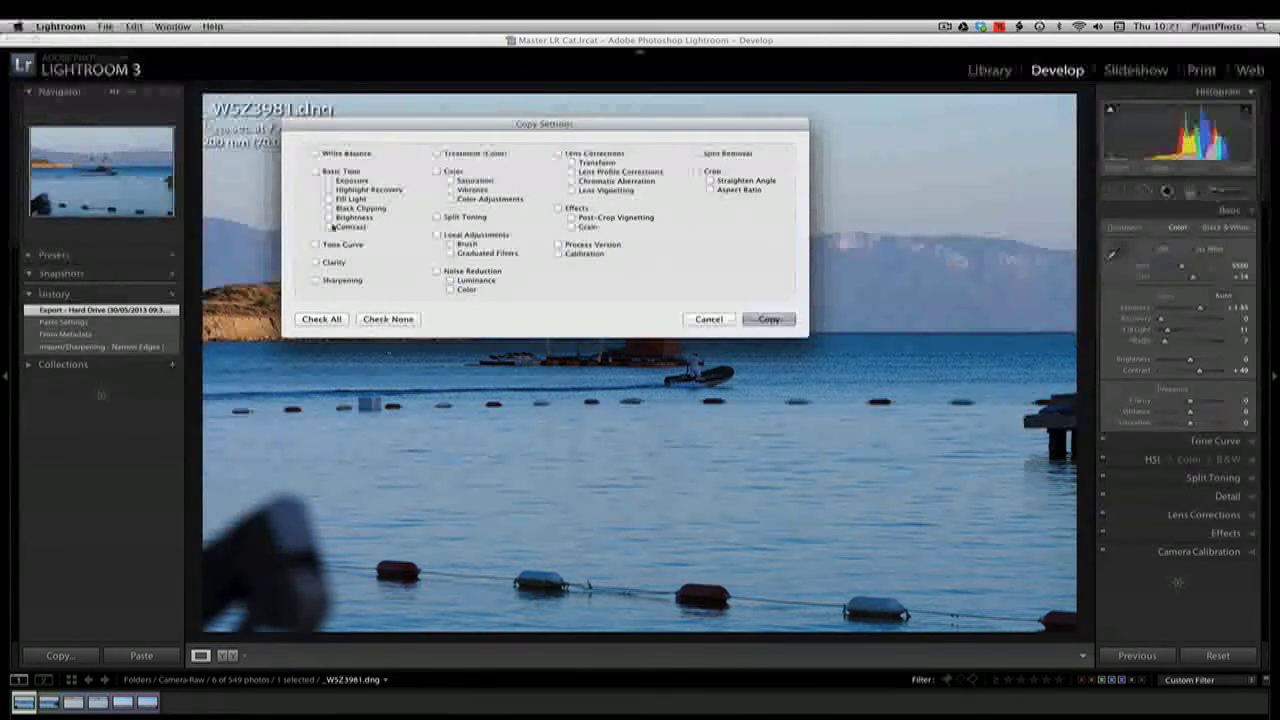
left_click(316, 154)
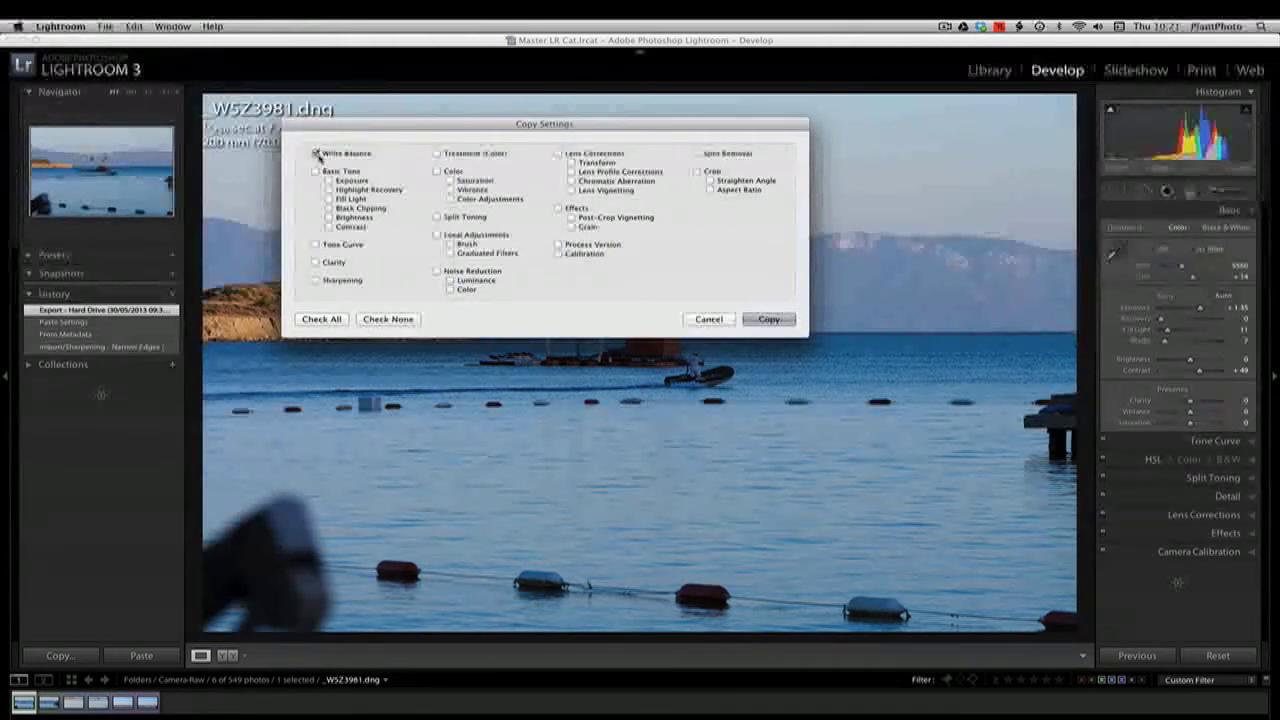
left_click(316, 171)
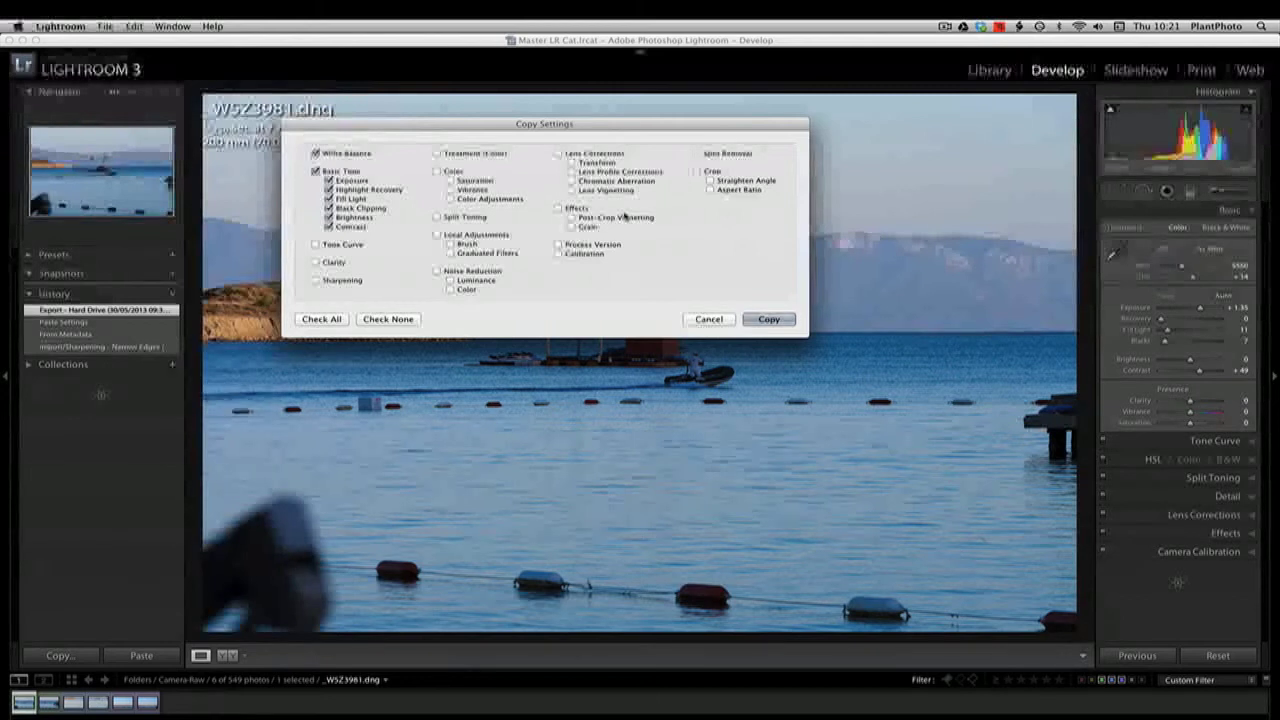
left_click(752, 320)
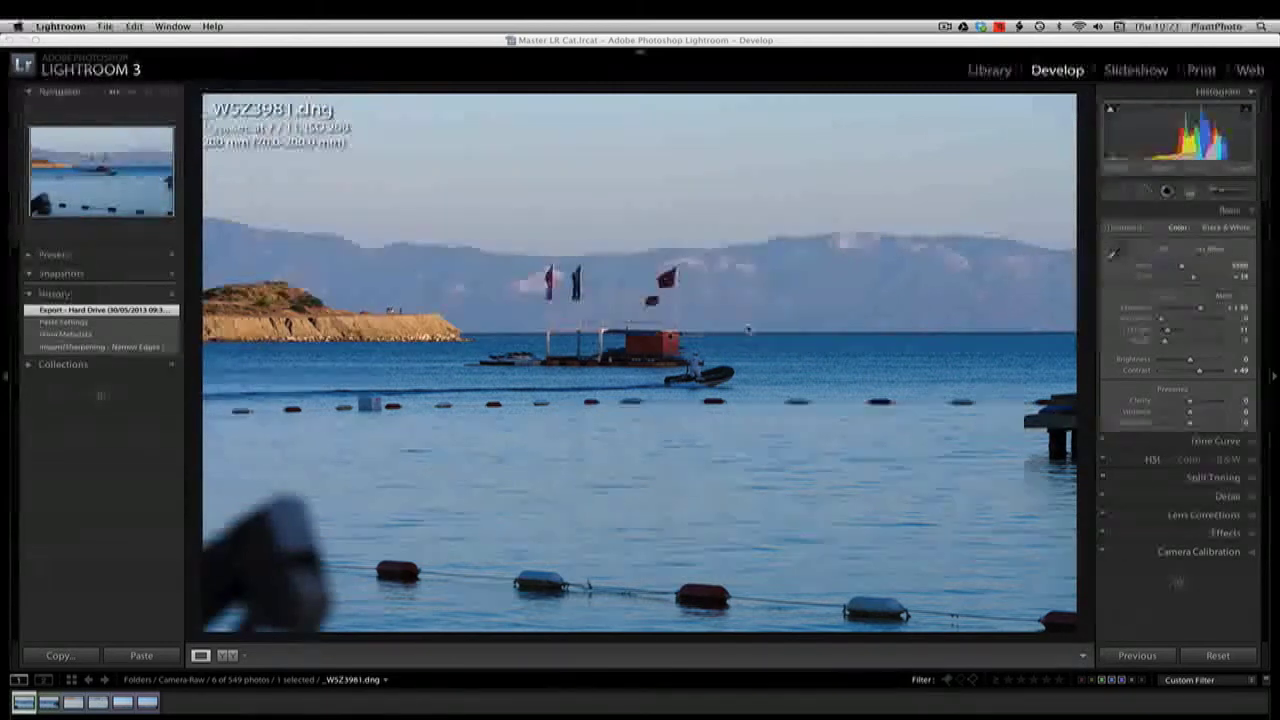
Compare the exposure and colour of _WSZ3981.dng, _WSZ3983.dng and _WSZ4013.dng by switching between them in Develop
left_click(54, 705)
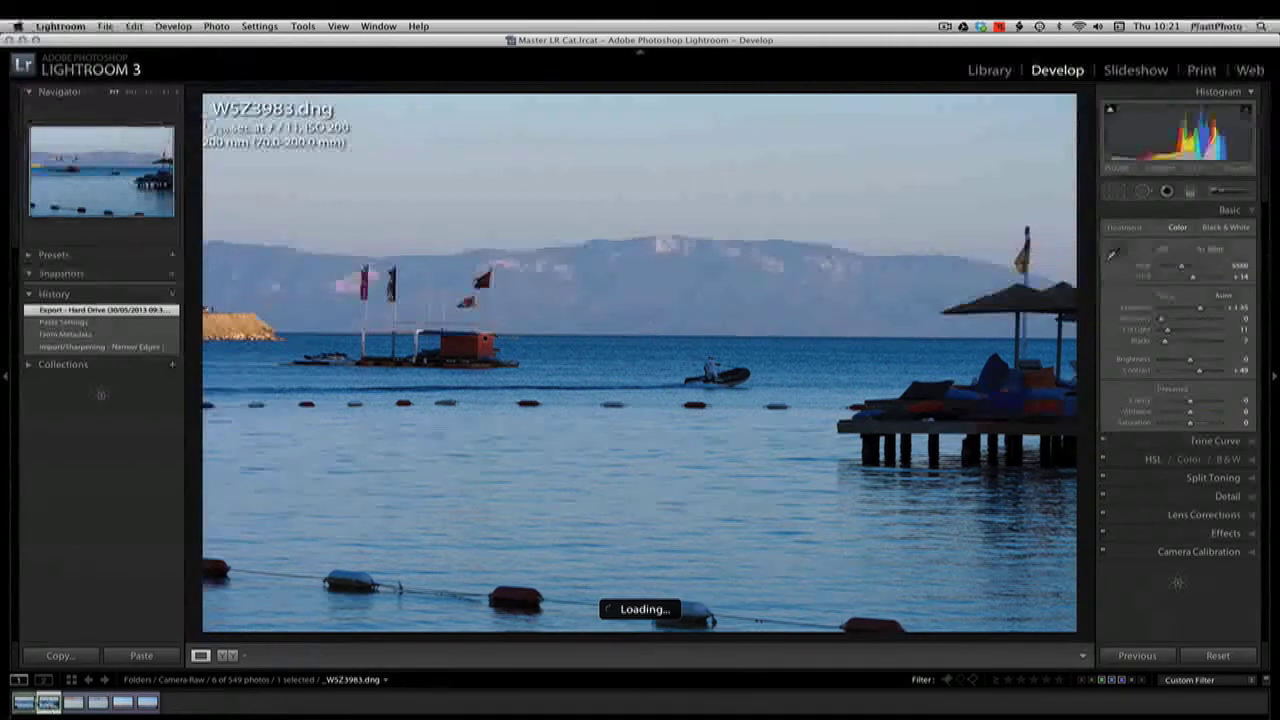
left_click(29, 705)
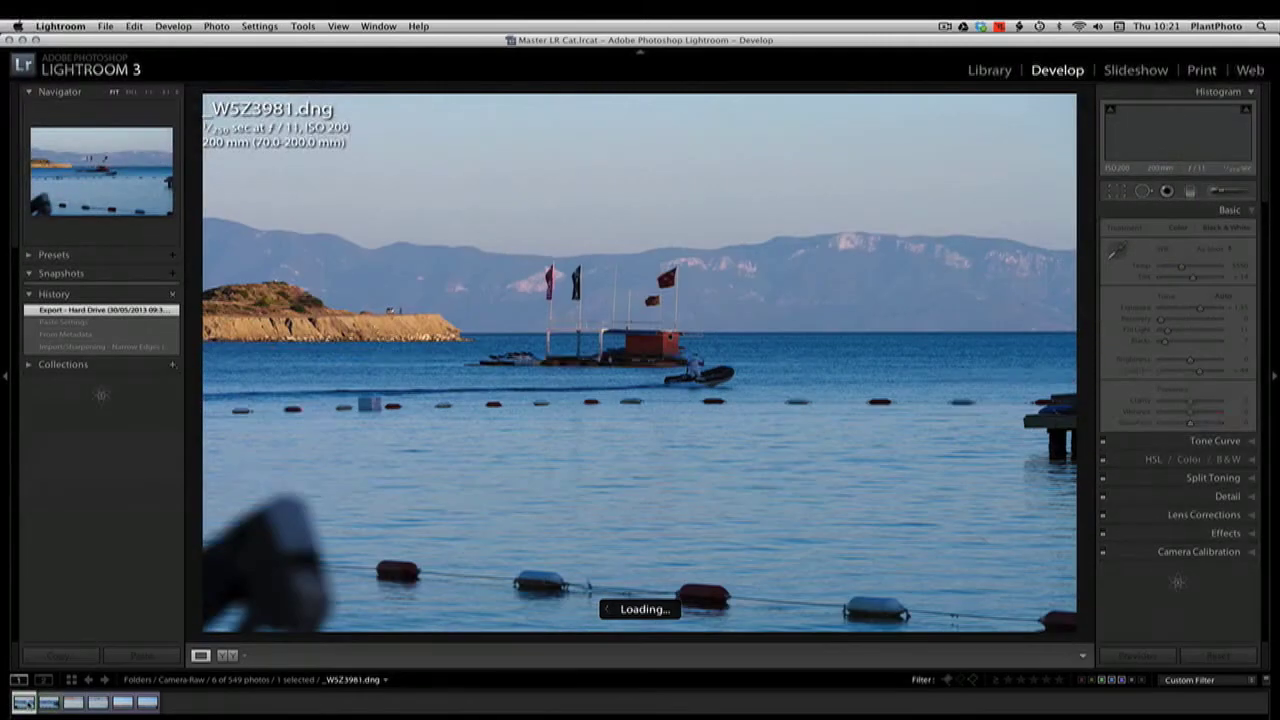
left_click(49, 704)
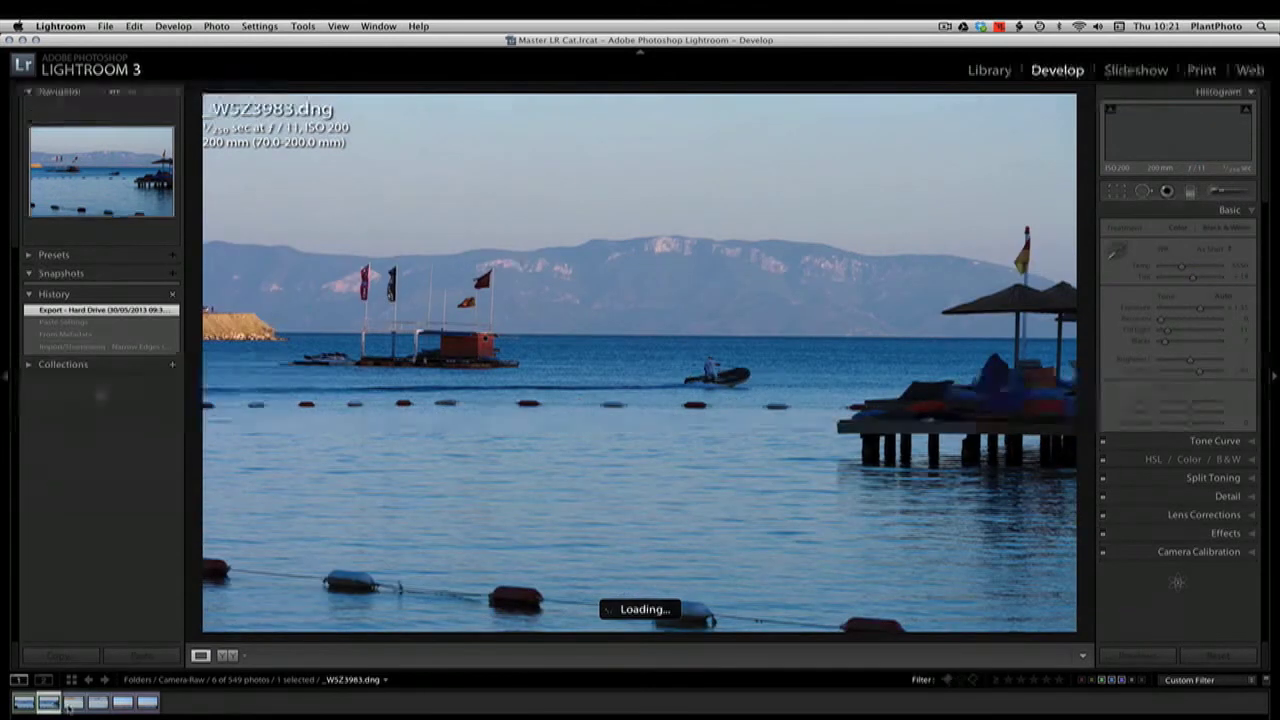
left_click(72, 705)
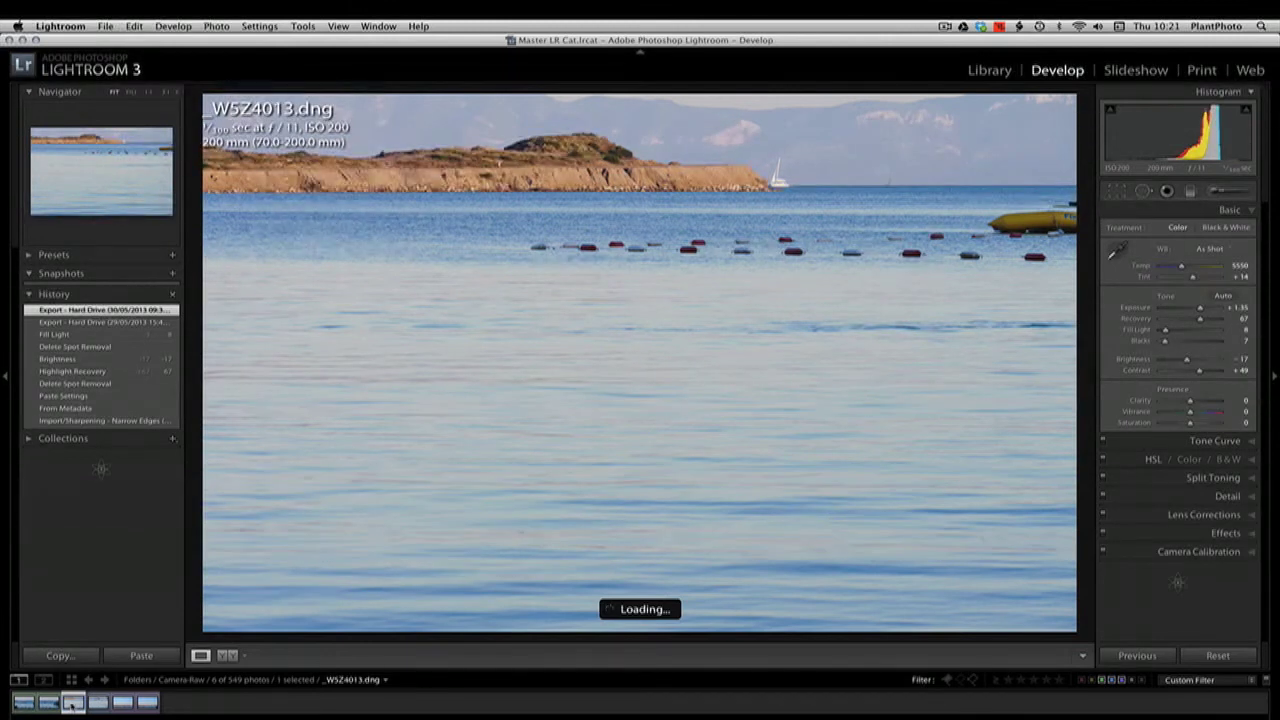
left_click(48, 703)
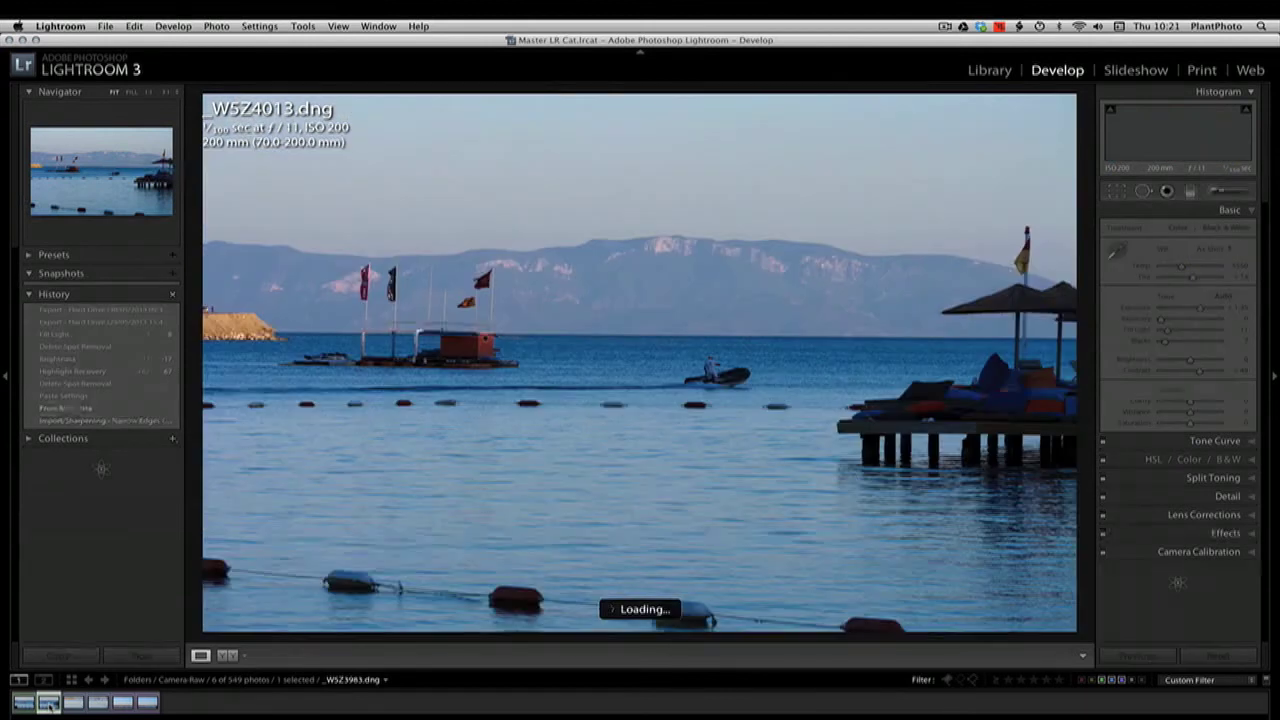
left_click(72, 704)
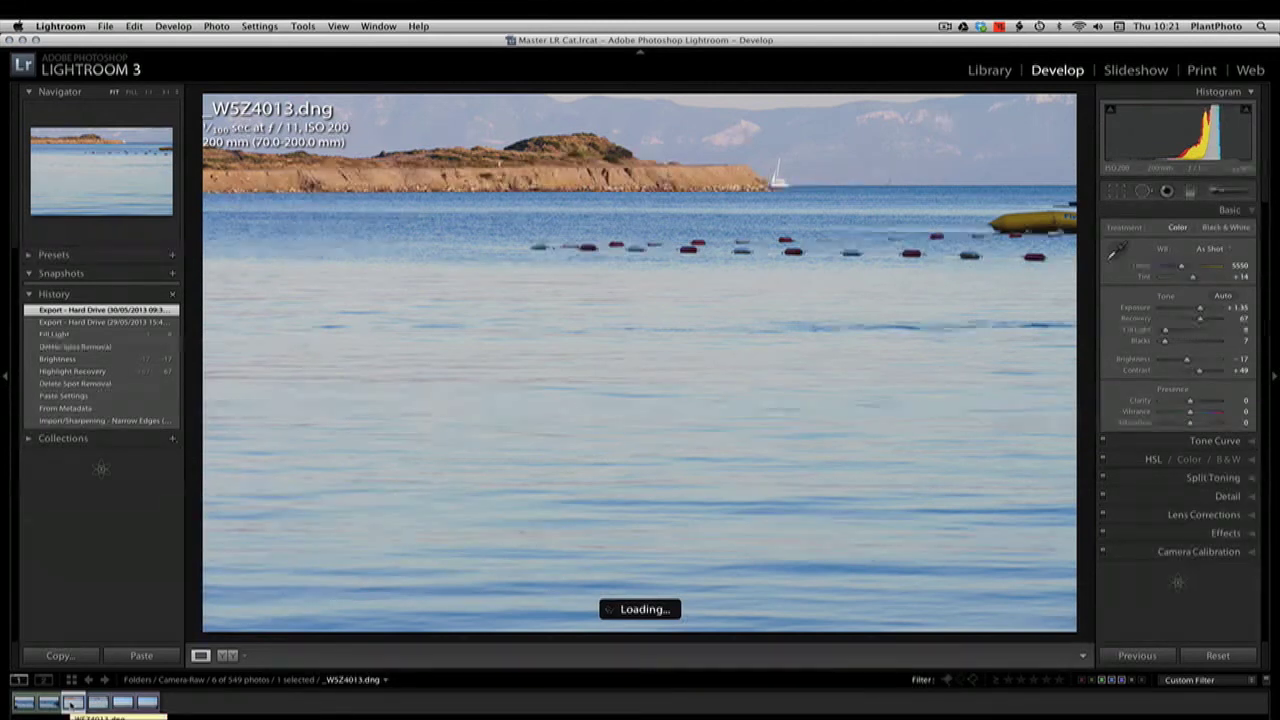
left_click(25, 706)
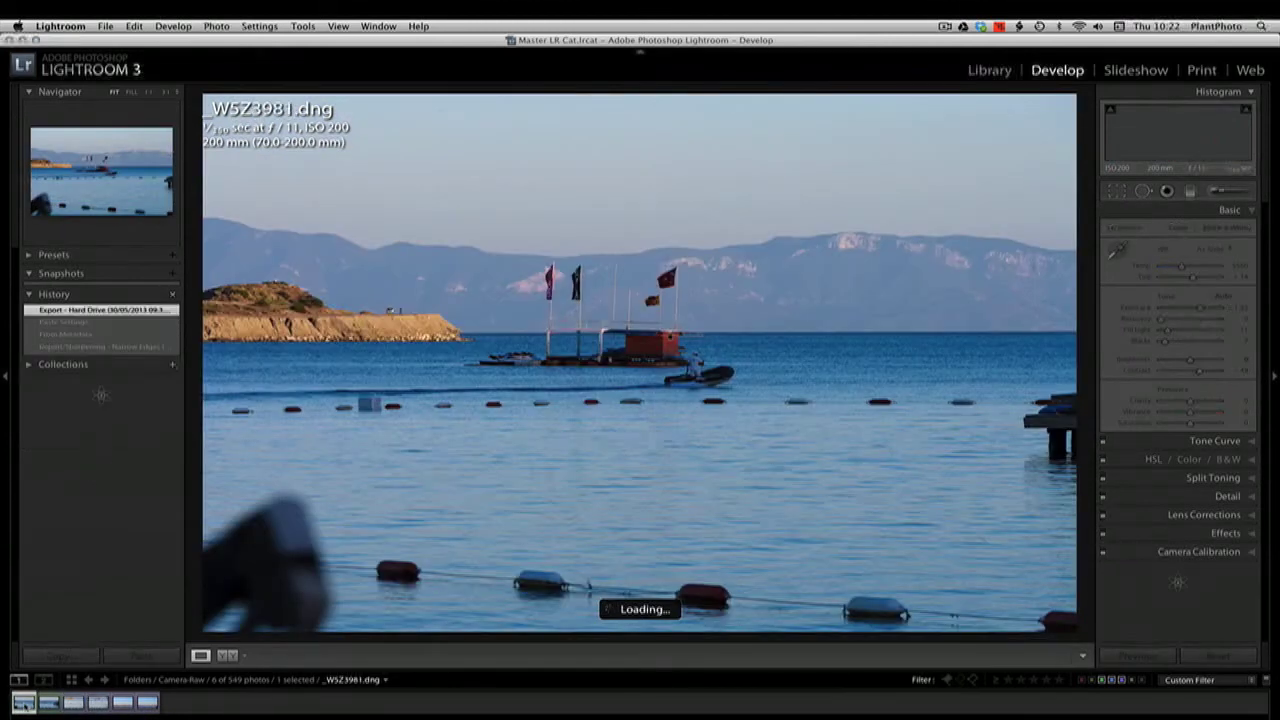
key("Right")
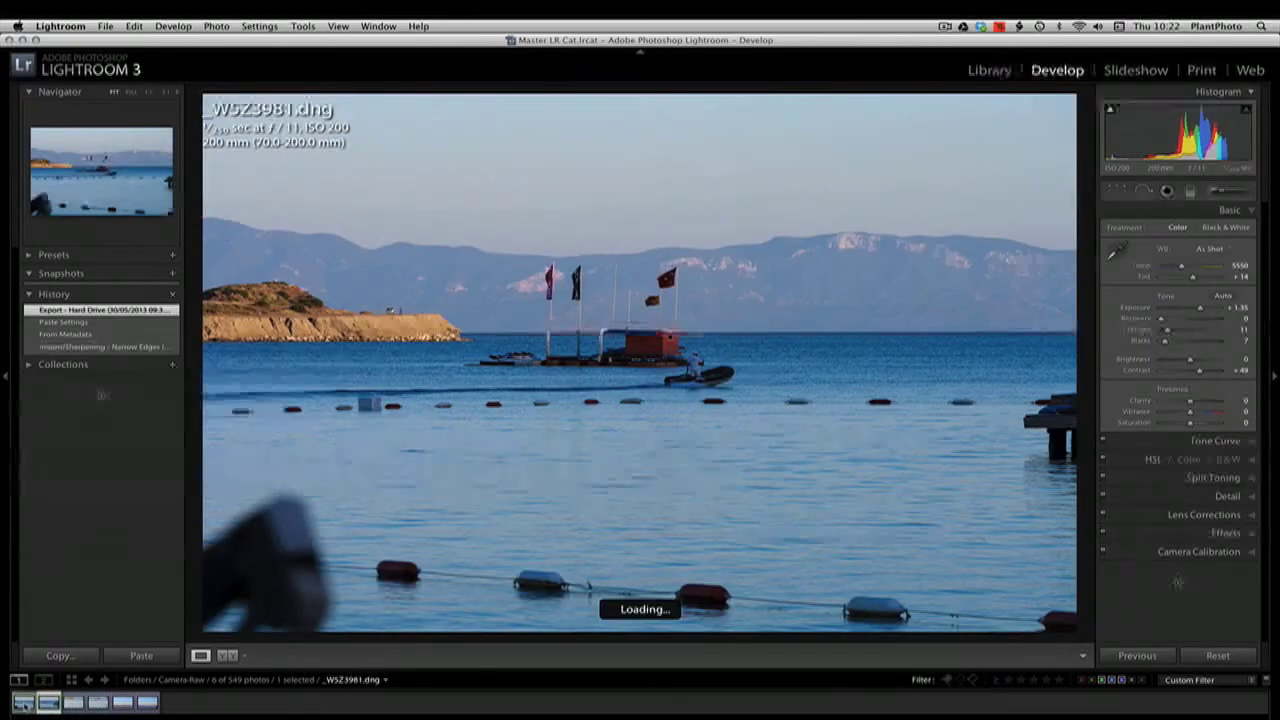
left_click(24, 701)
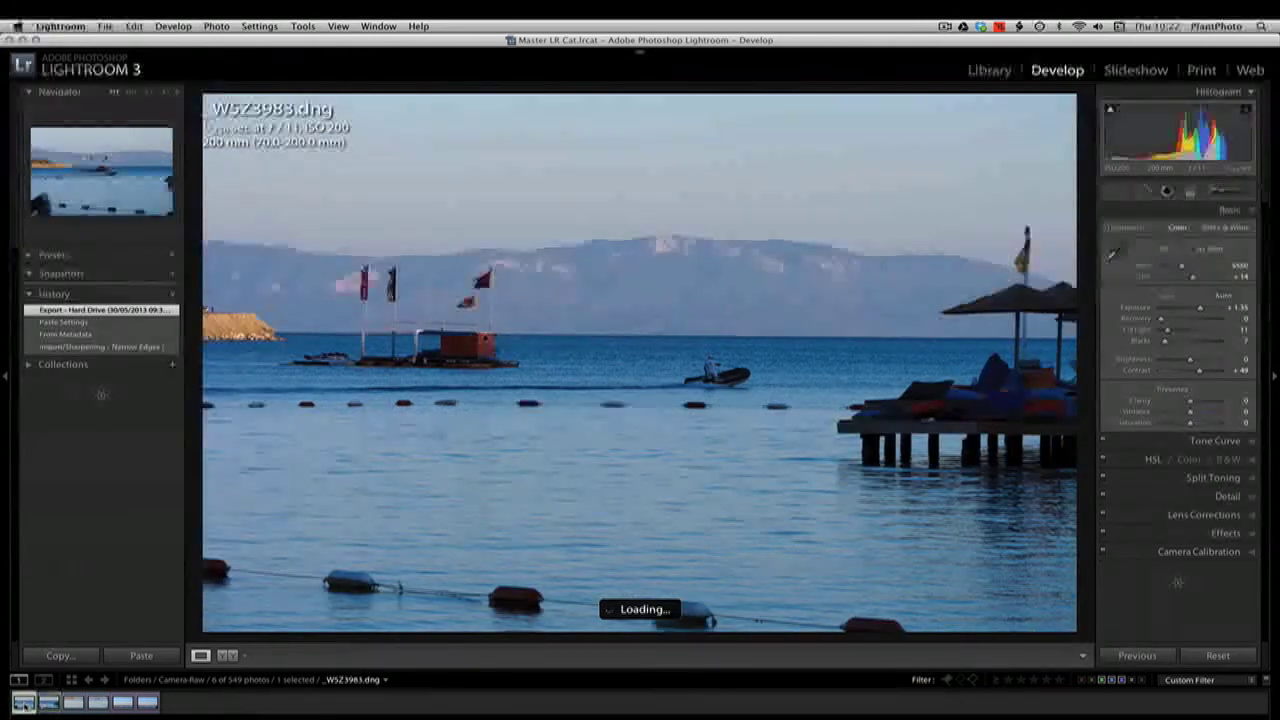
key("Right")
key("Right")
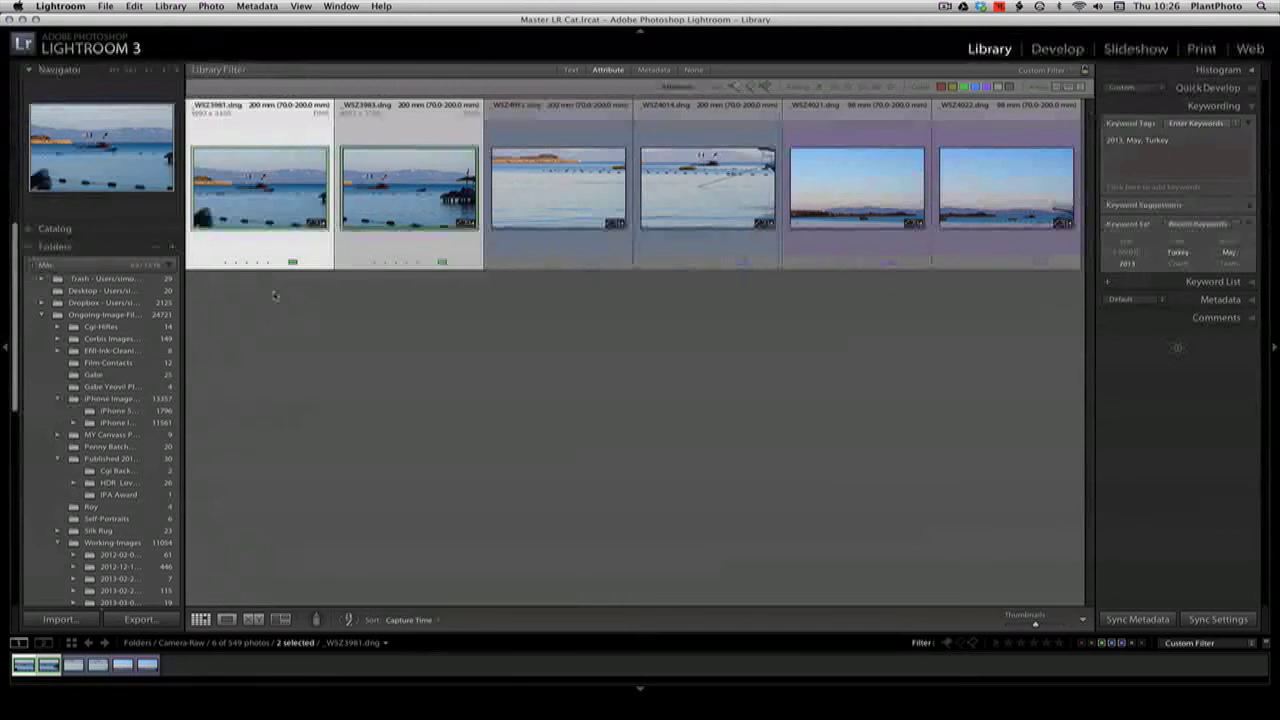
Select only _WSZ3981.dng in the library and review the Edit In options for Photoshop, including Merge to Panorama
left_click(275, 295)
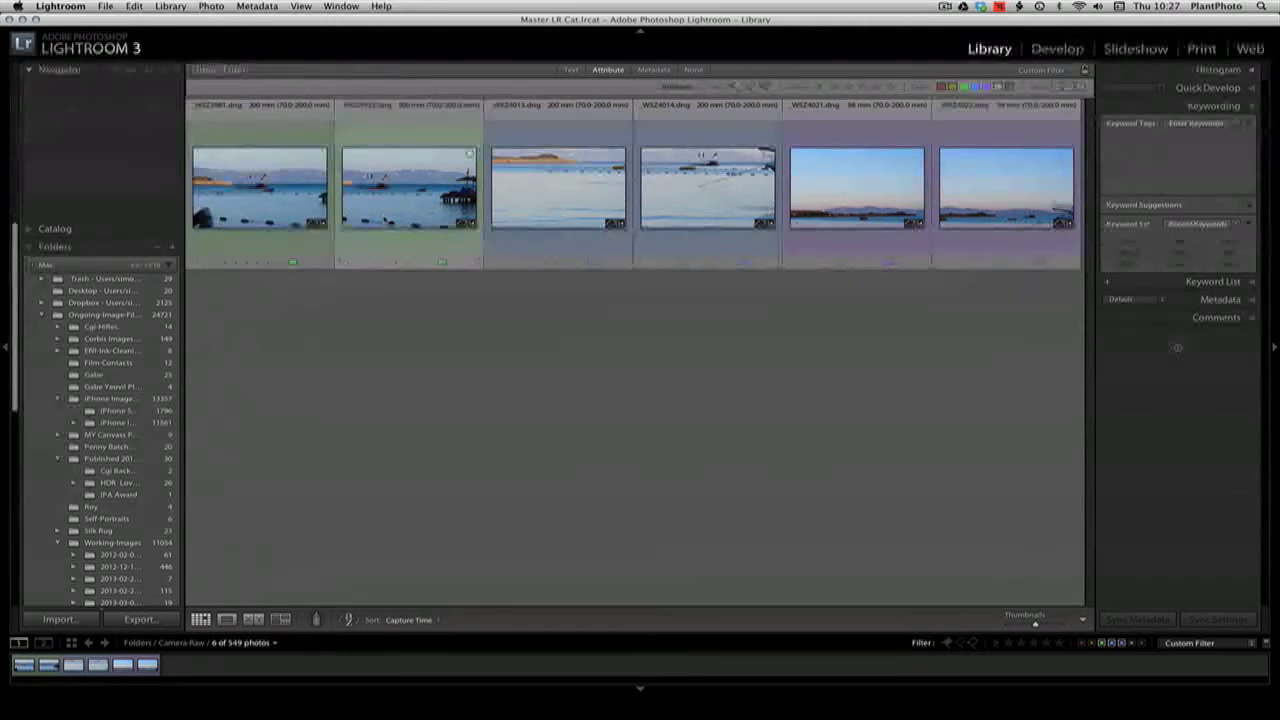
left_click(298, 188)
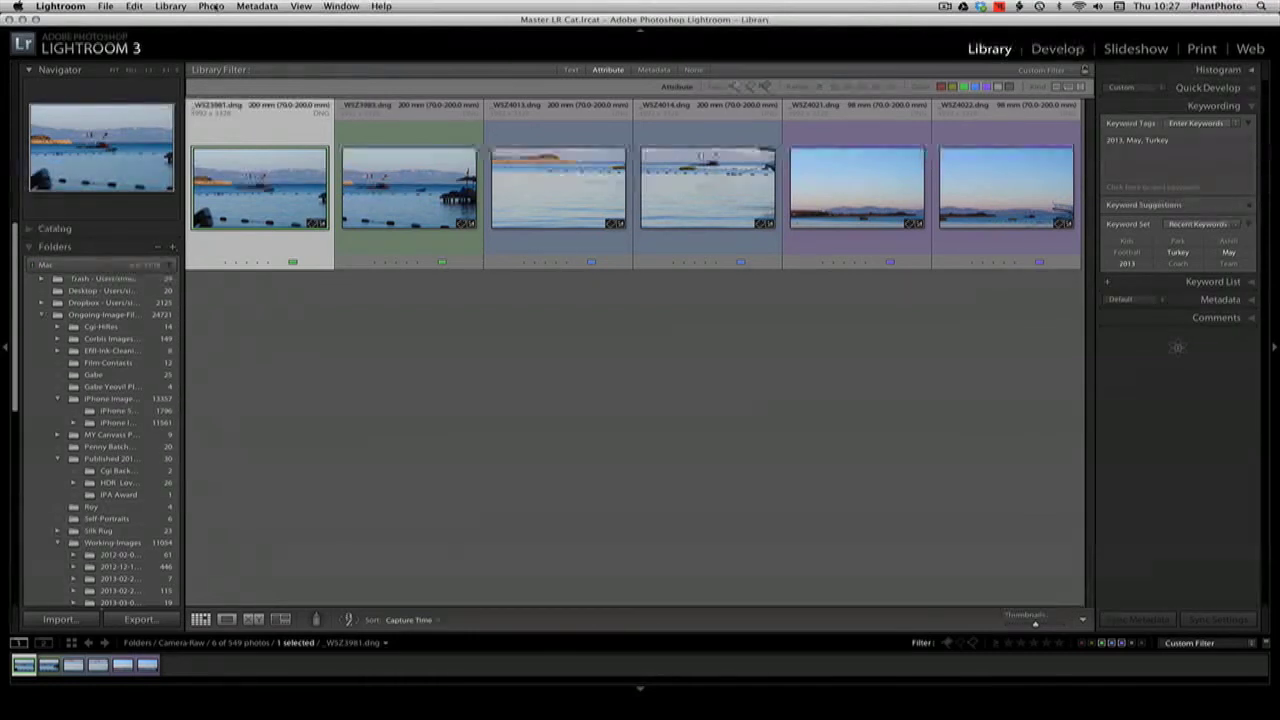
left_click(213, 7)
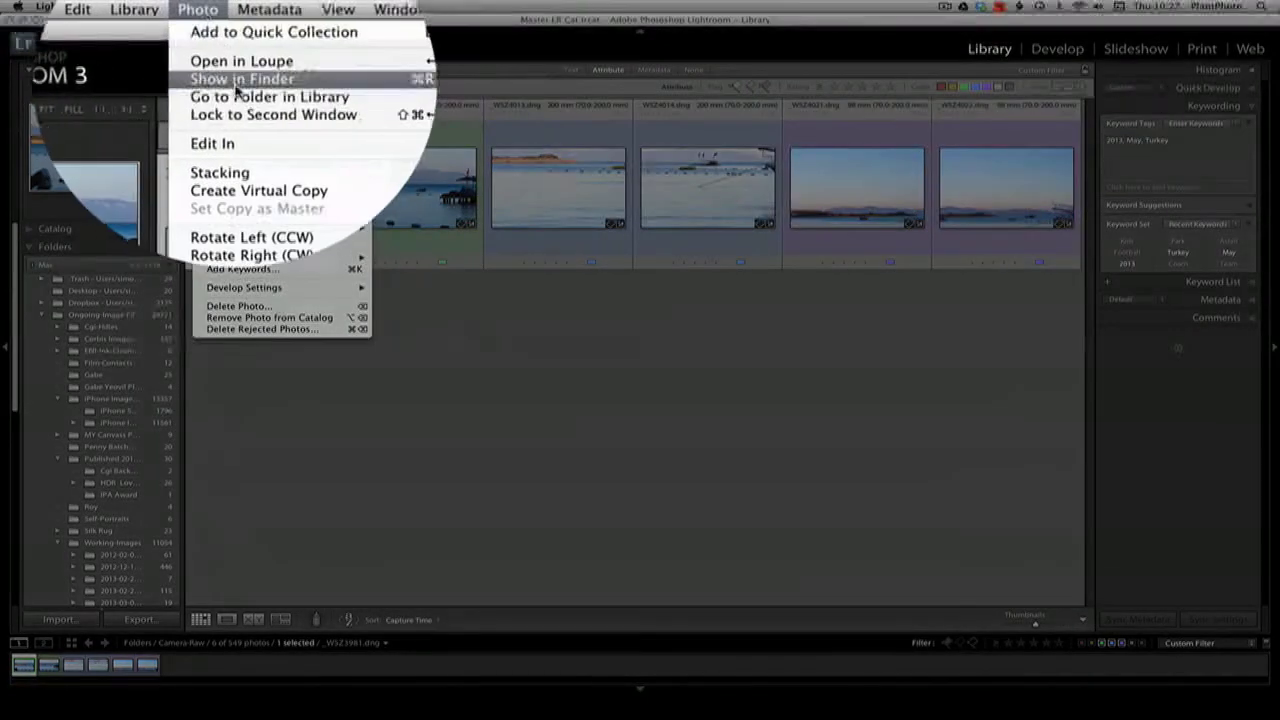
mouse_move(239, 95)
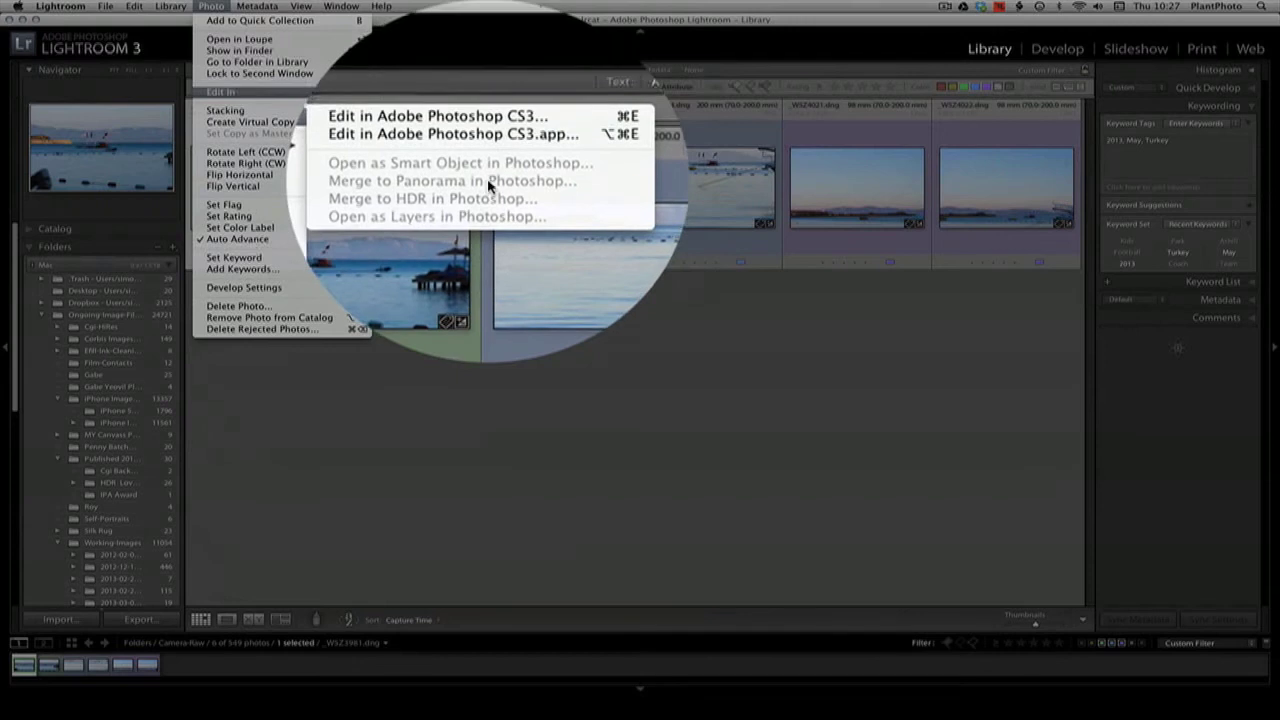
left_click(488, 405)
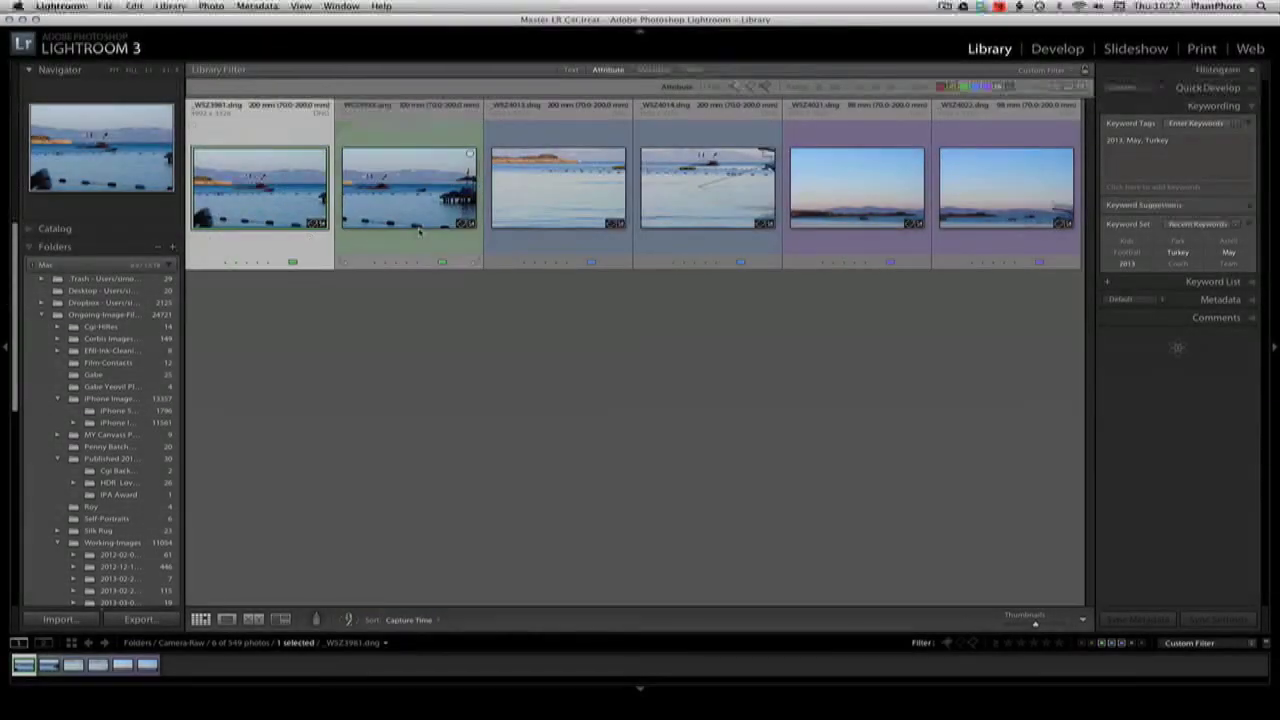
Add _WSZ3983.dng to the selection and view the commands available for both photos
left_click(387, 222, "shift")
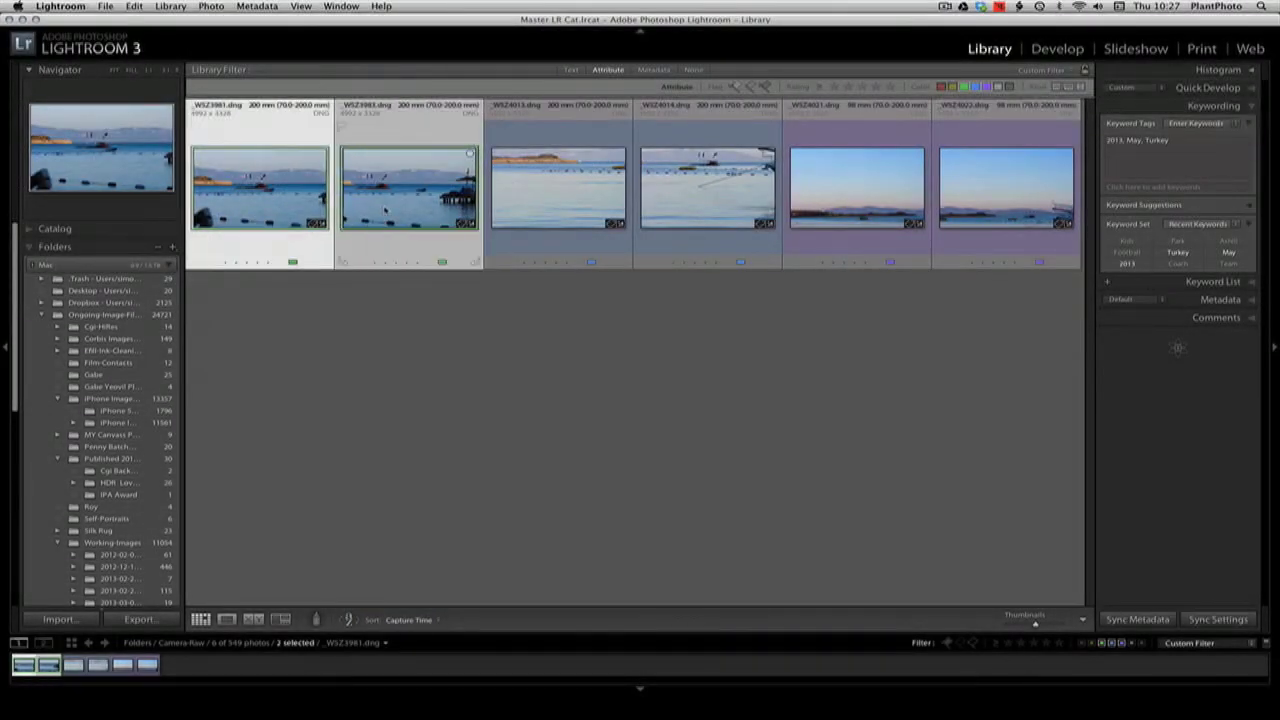
right_click(387, 213)
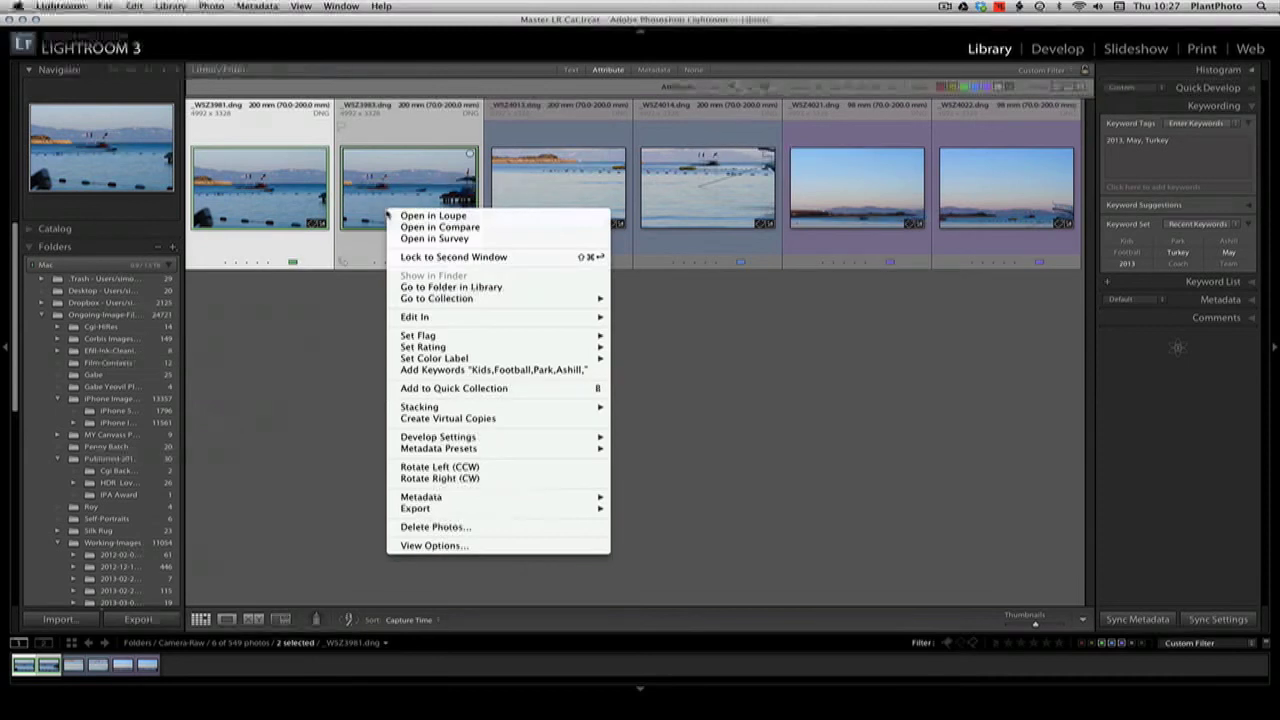
left_click(310, 341)
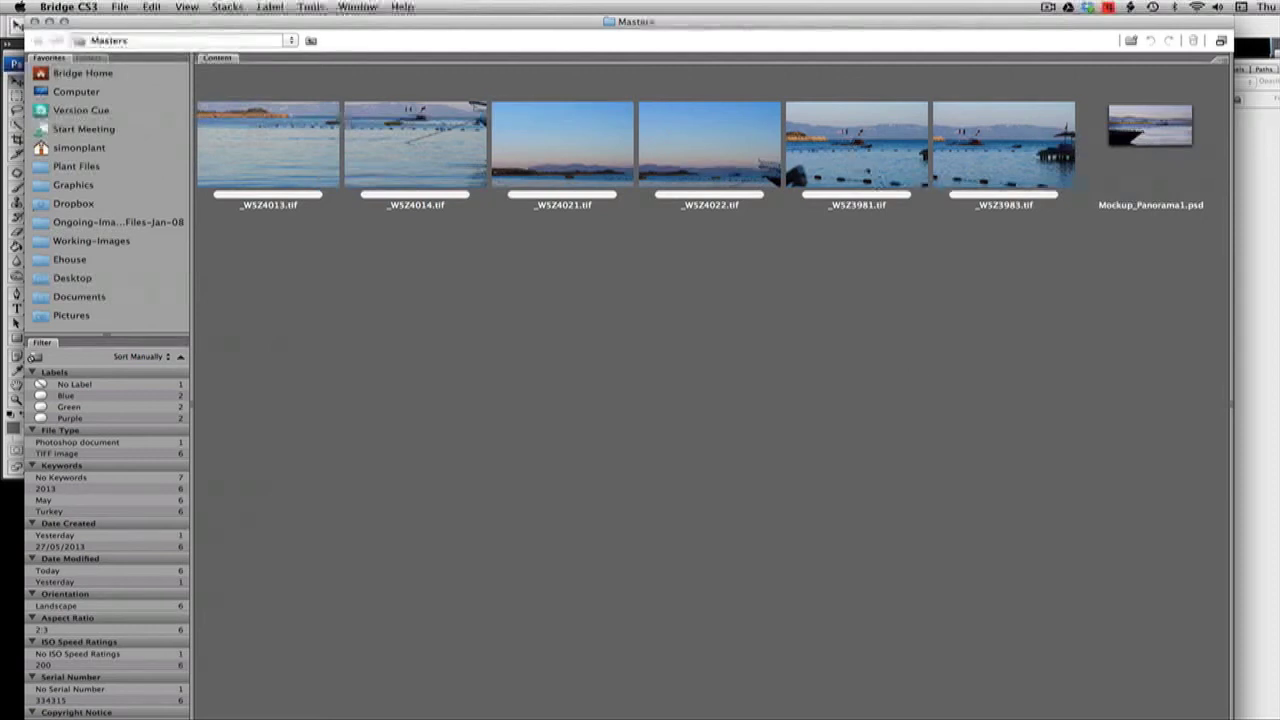
In Bridge, merge _WSZ3981.tif and _WSZ3983.tif into a panorama with Photomerge, using the Auto layout and blending the images together
left_click(865, 165)
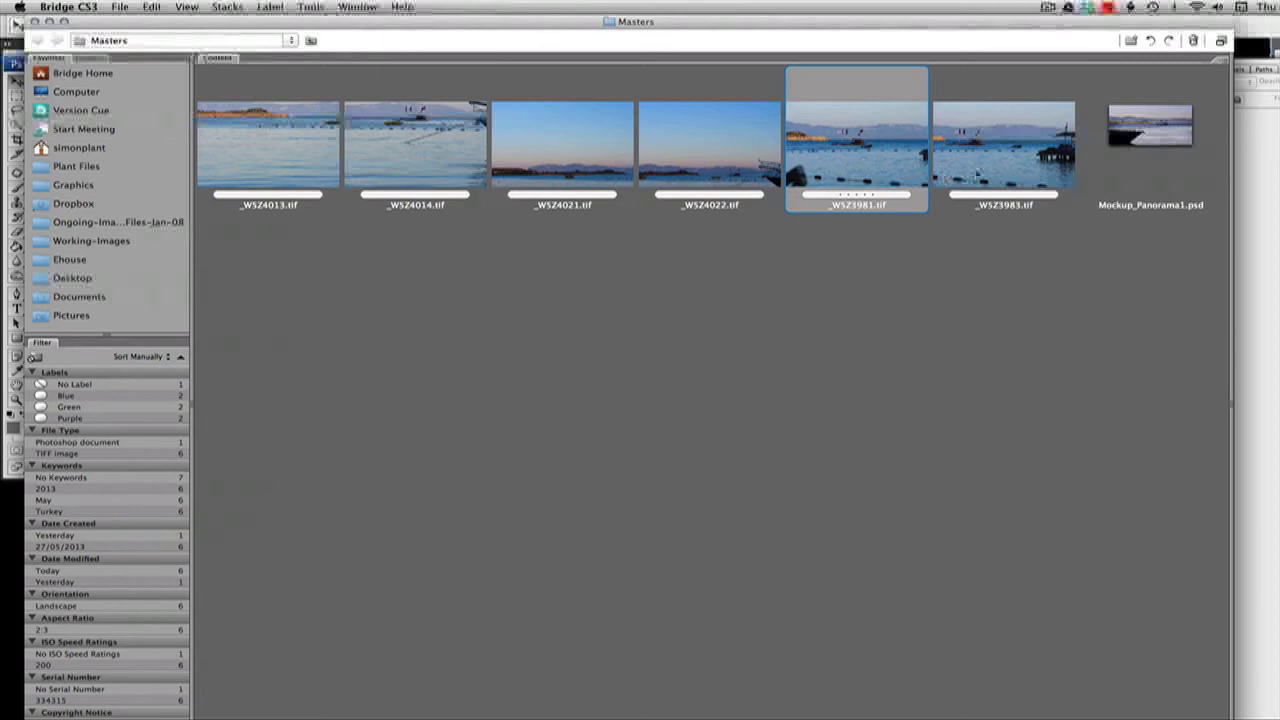
left_click(982, 170, "shift")
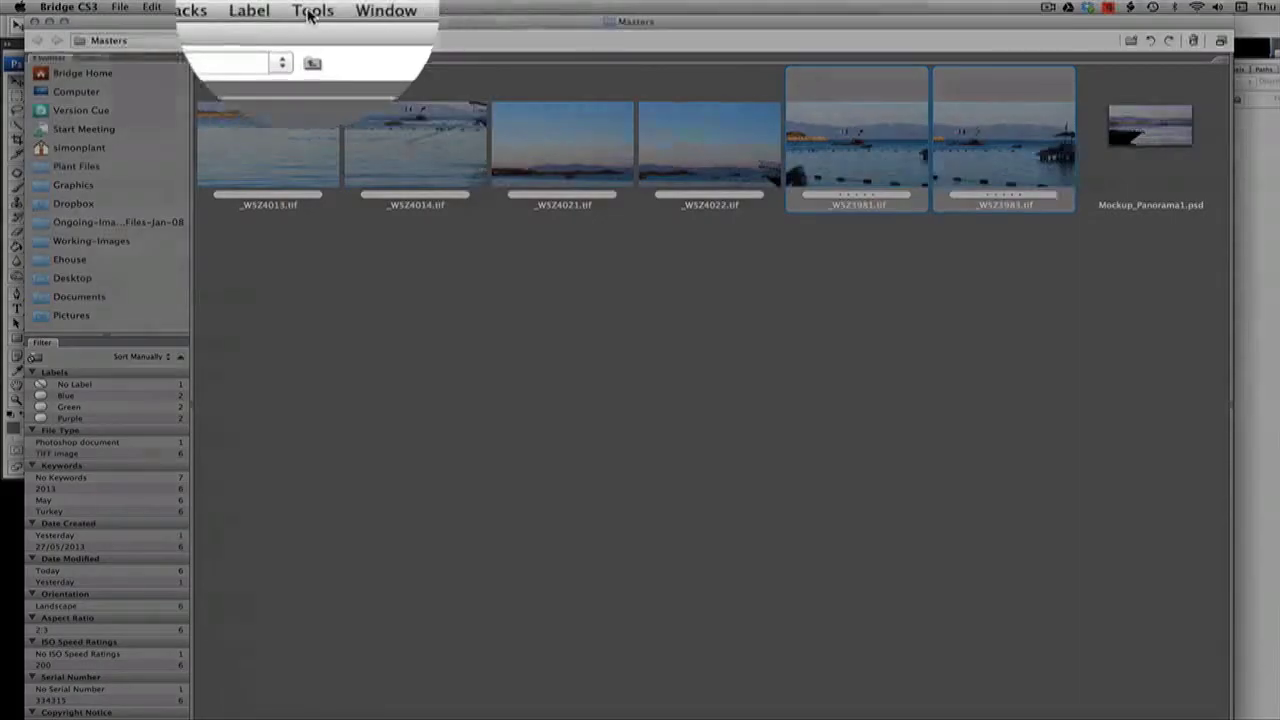
left_click(310, 7)
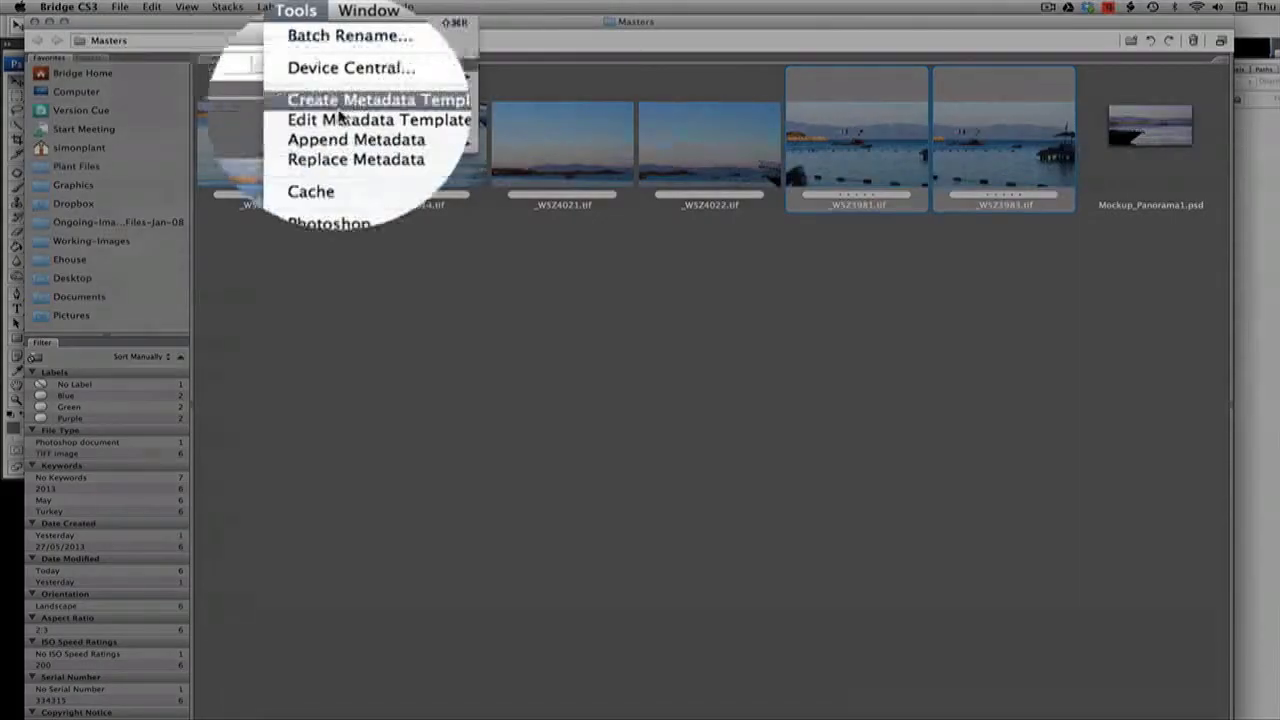
mouse_move(360, 143)
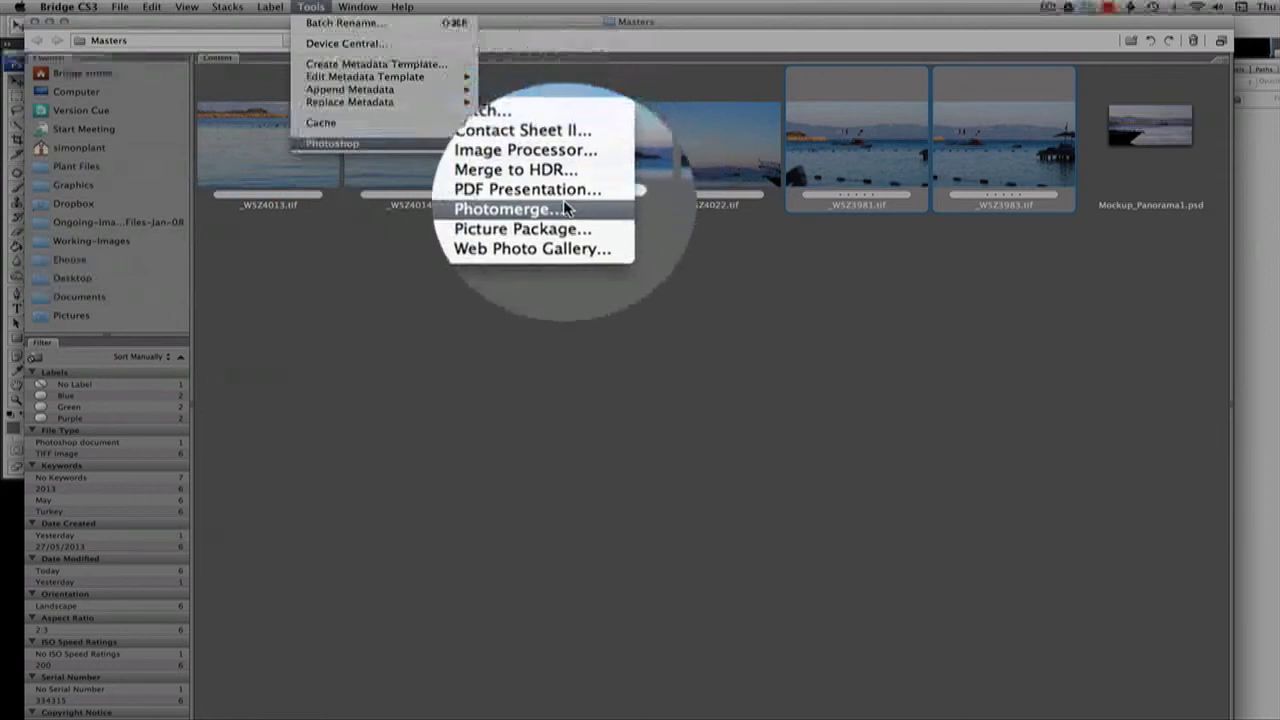
left_click(565, 208)
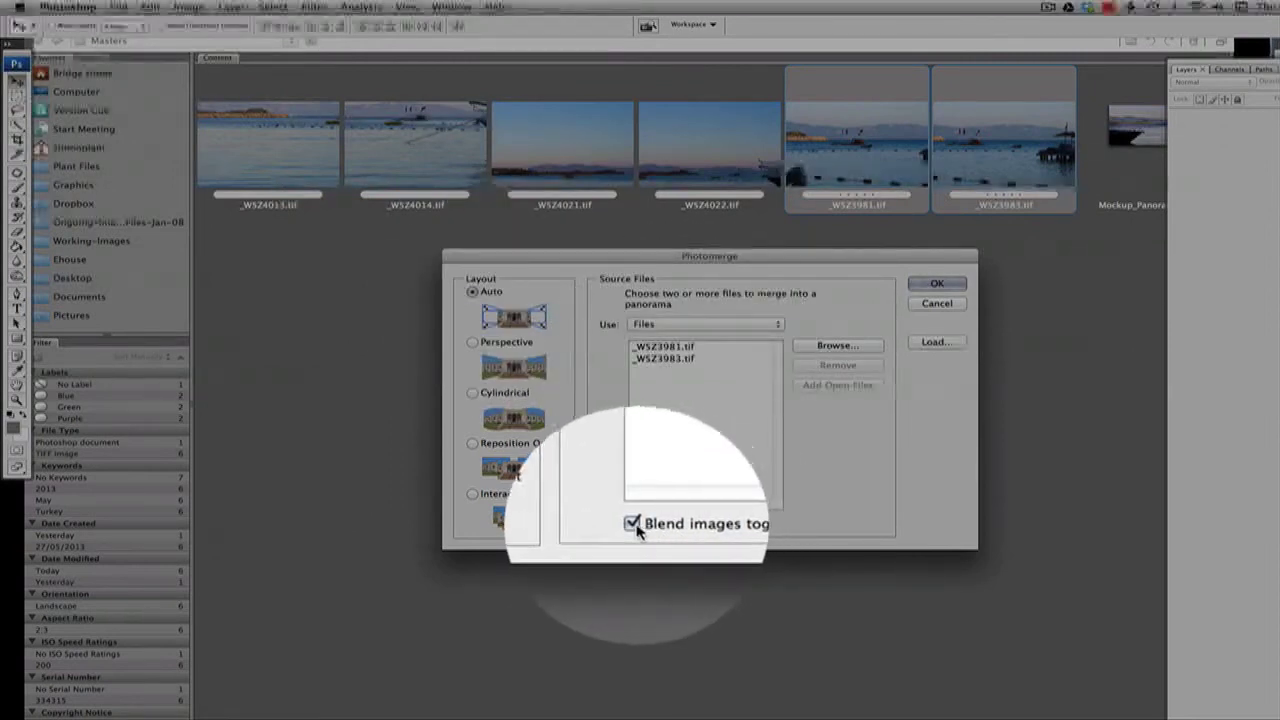
left_click(958, 281)
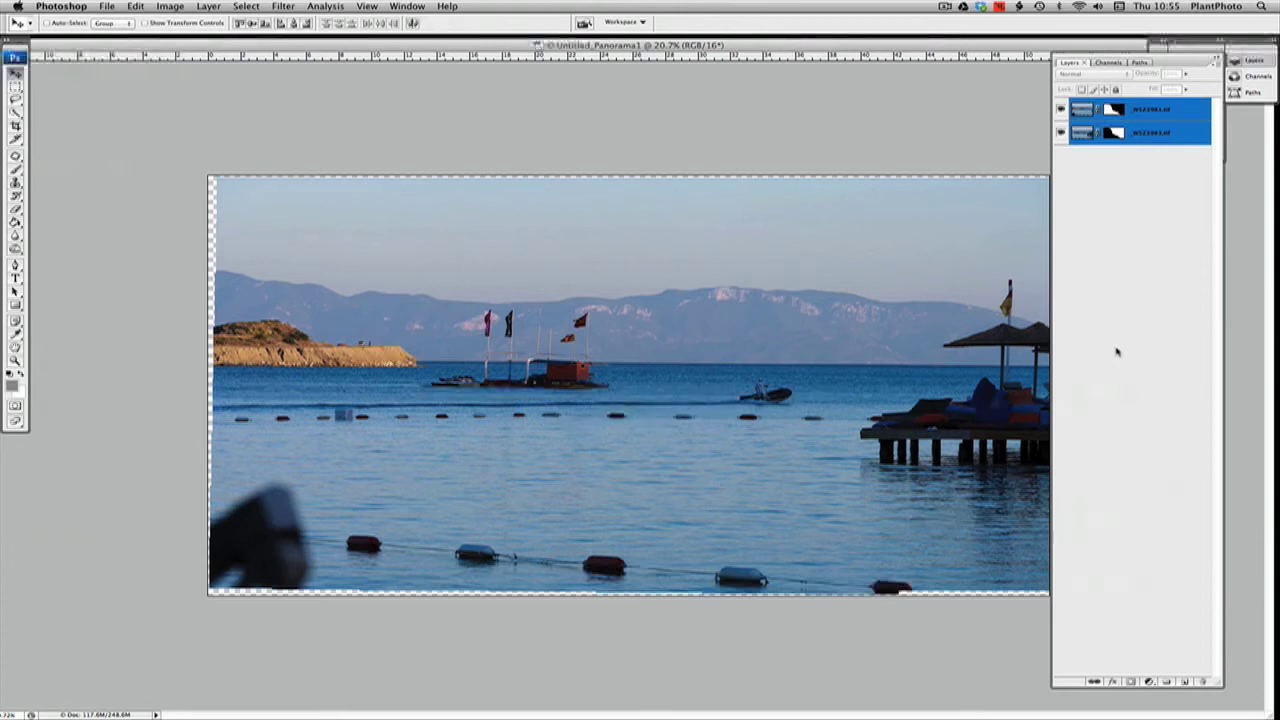
Examine how the two masked photos join in the merged panorama by hiding and showing the upper layer
left_click_drag(852, 46, 797, 43)
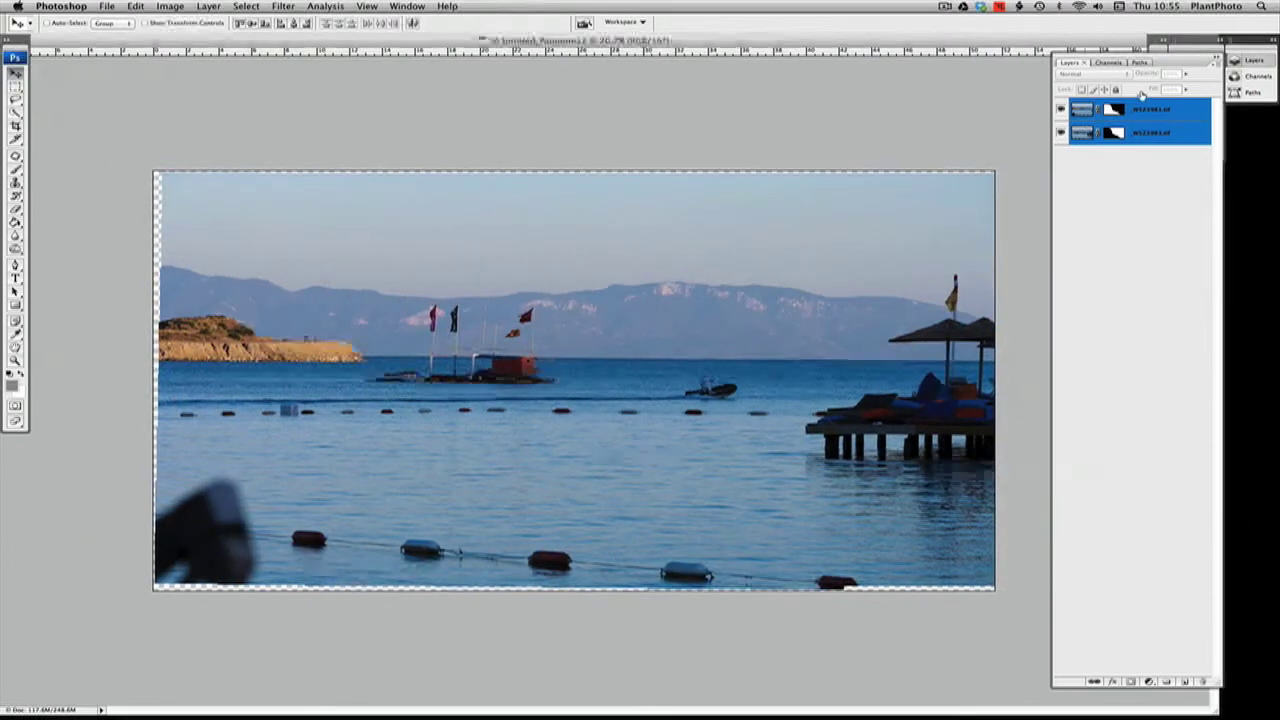
left_click(1061, 110)
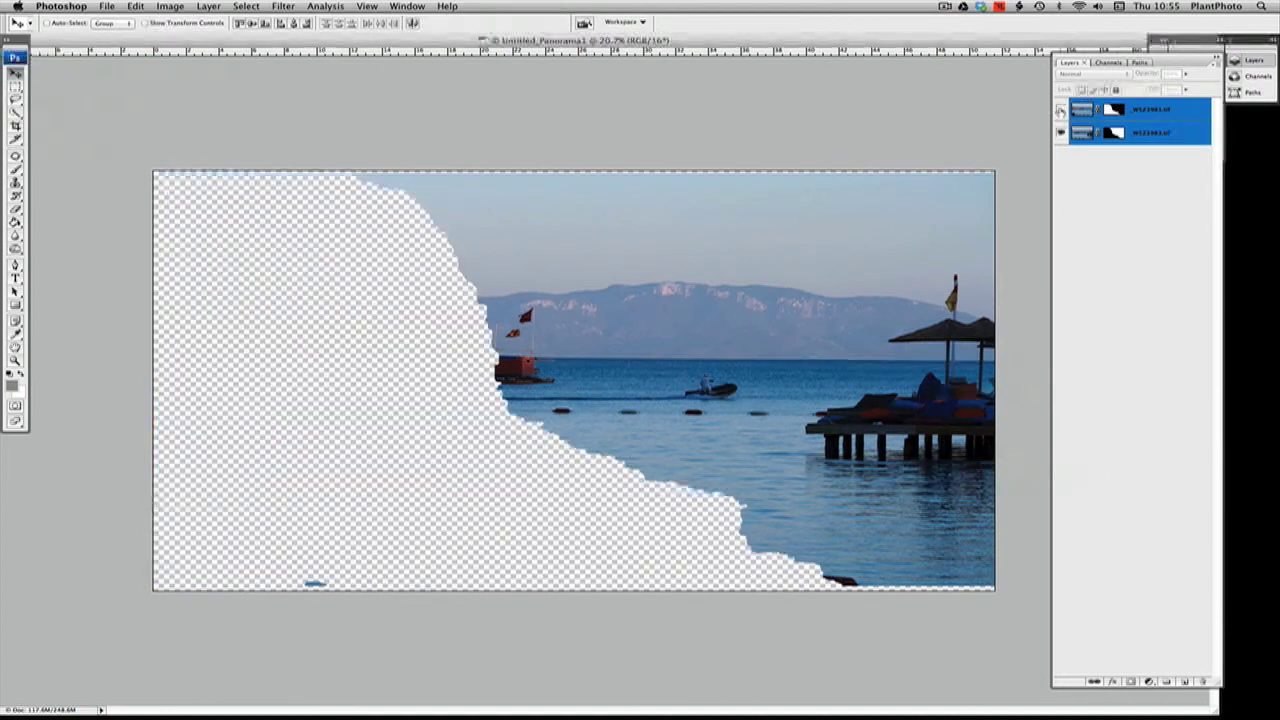
left_click(1061, 110)
left_click(1061, 111)
left_click(1061, 110)
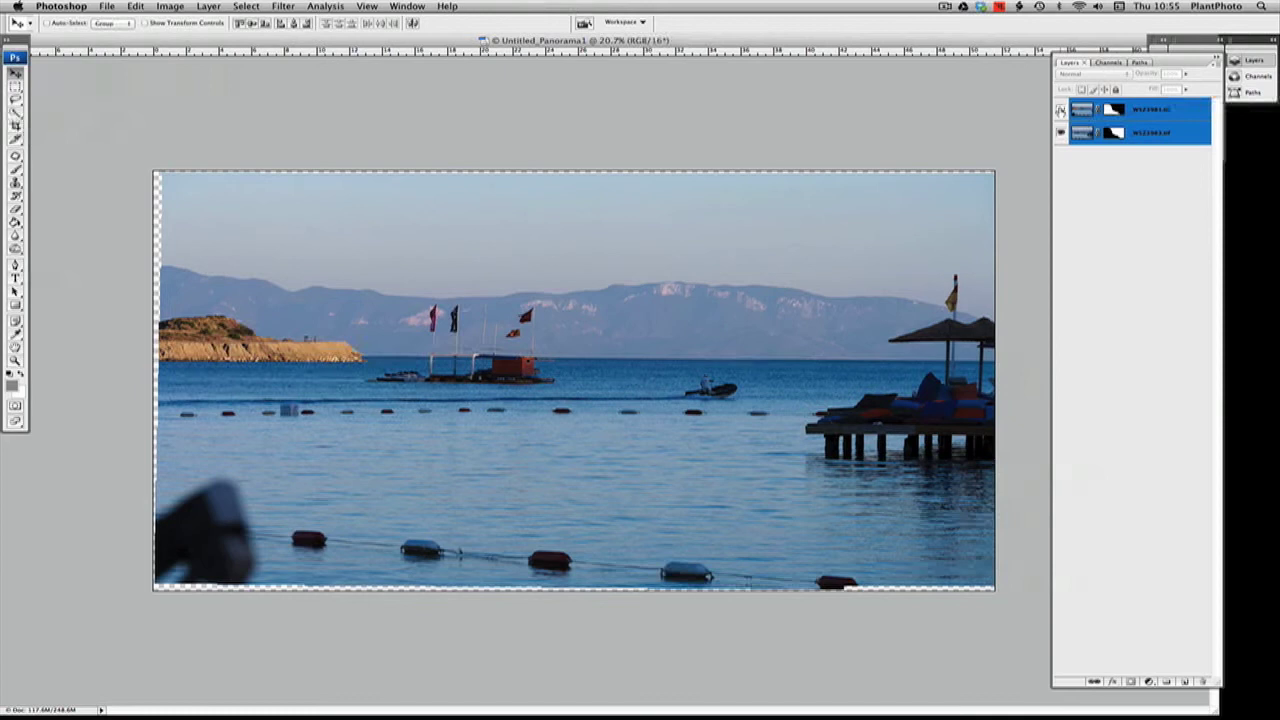
left_click(1061, 111)
left_click(1061, 111)
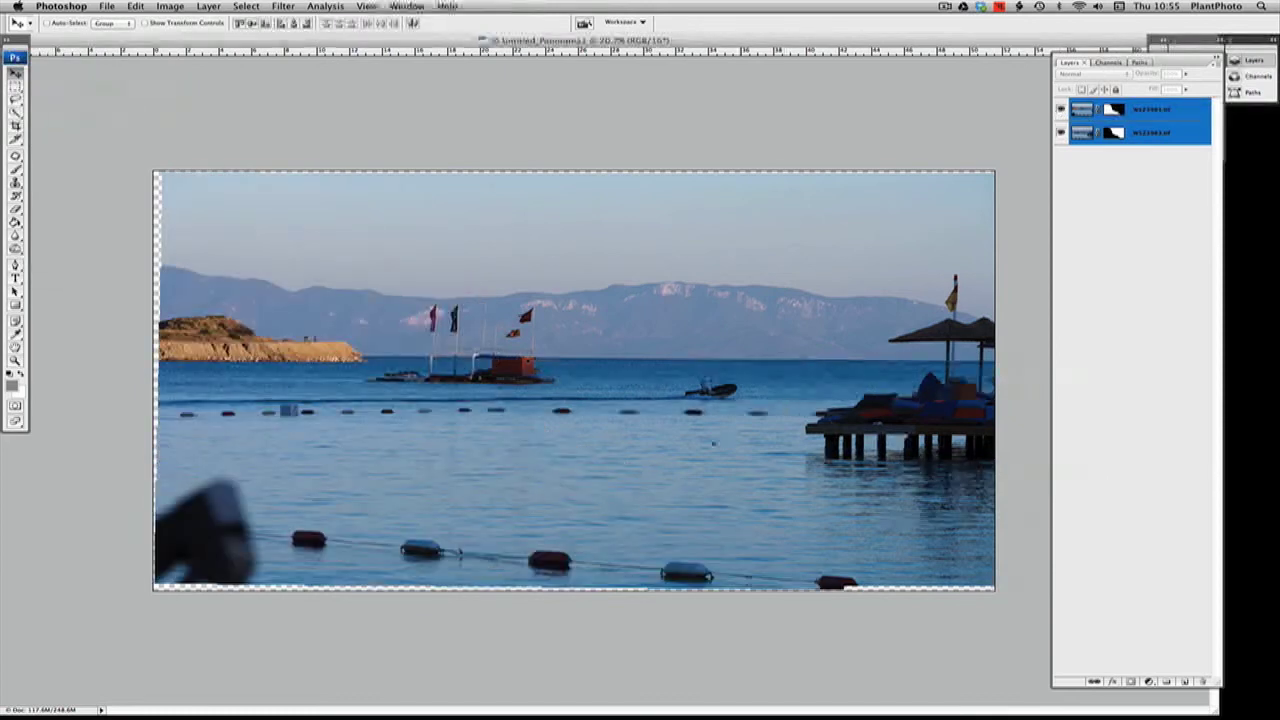
Inspect the panorama's seam at 33.3% magnification by repeatedly toggling the upper layer's visibility
key("super+space")
left_click(786, 561, "super")
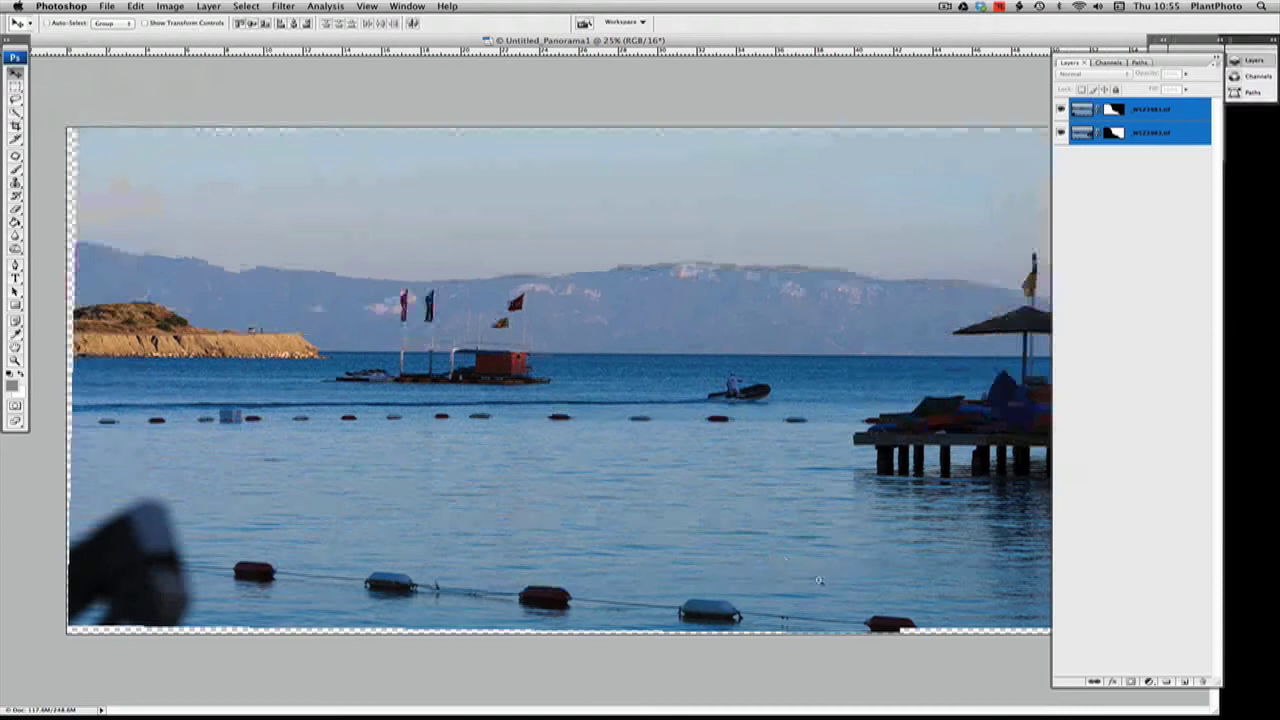
left_click(902, 590, "super")
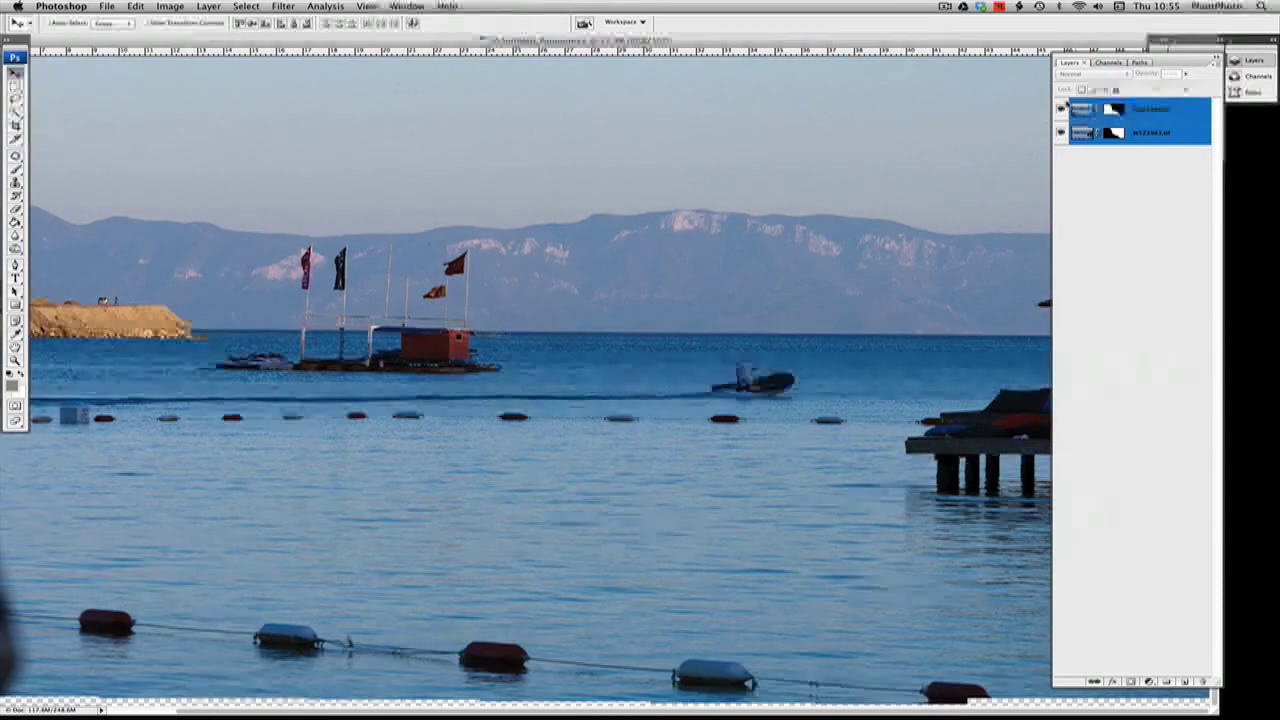
left_click(1061, 111)
left_click(1061, 111)
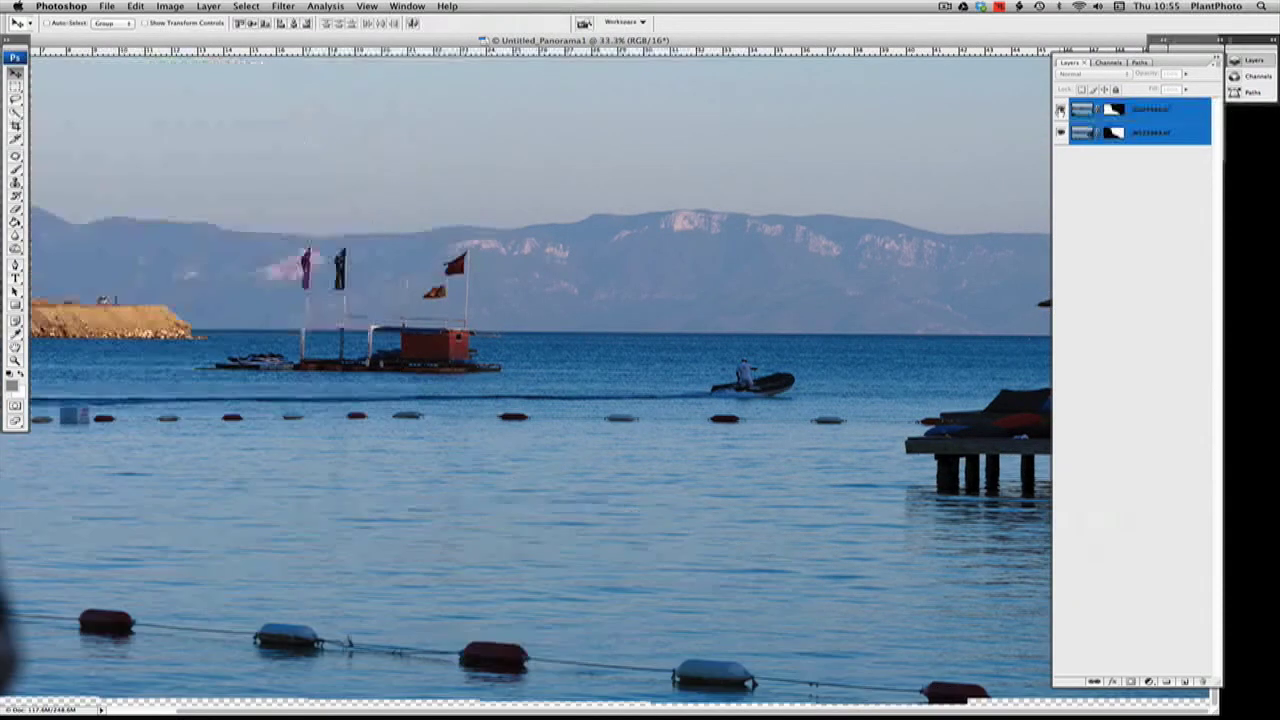
left_click(1061, 111)
left_click(1061, 111)
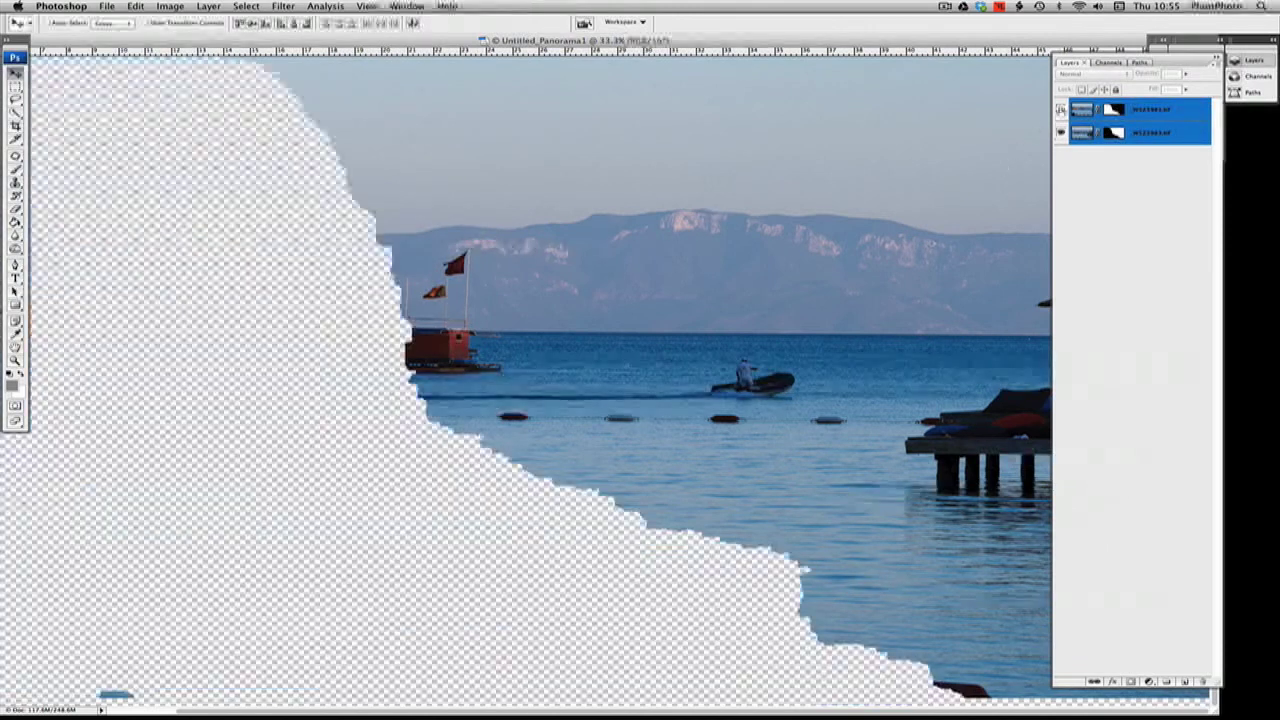
left_click(1061, 111)
left_click(1061, 111)
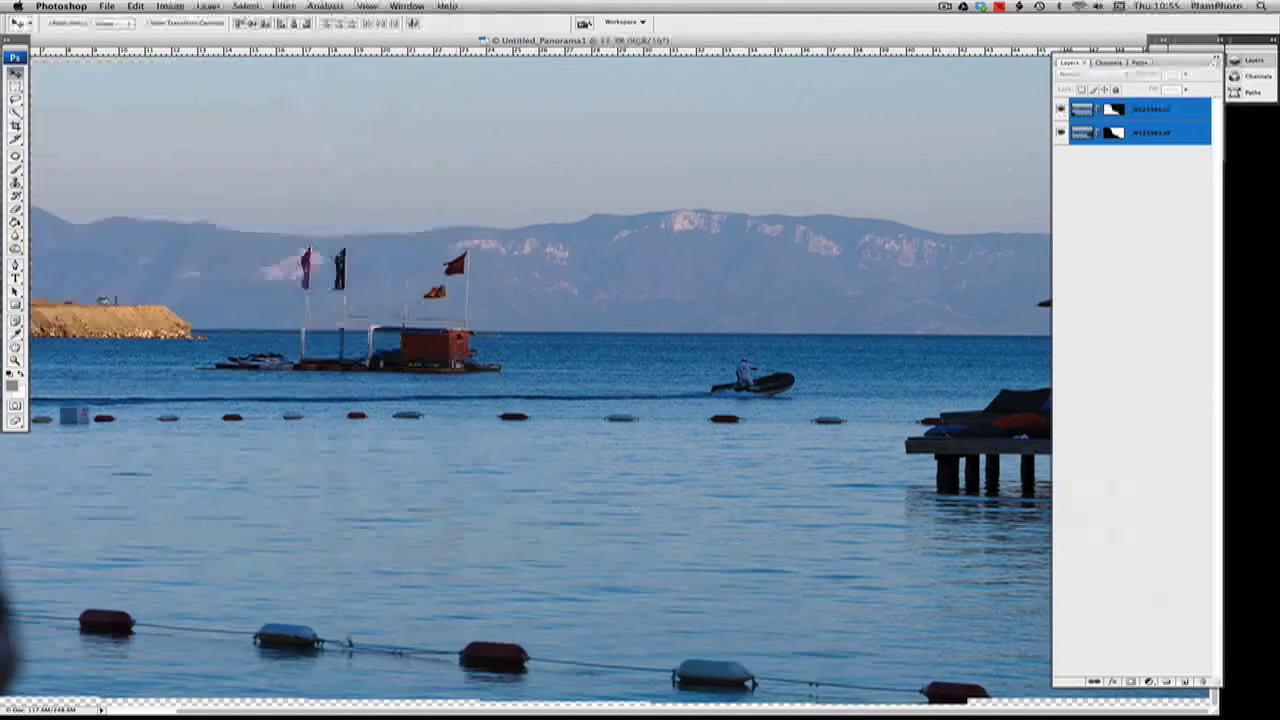
Check the blend around the floating platform at 50% by toggling the upper layer, and return to a full view of the panorama
key("super+space")
left_click(407, 406, "super")
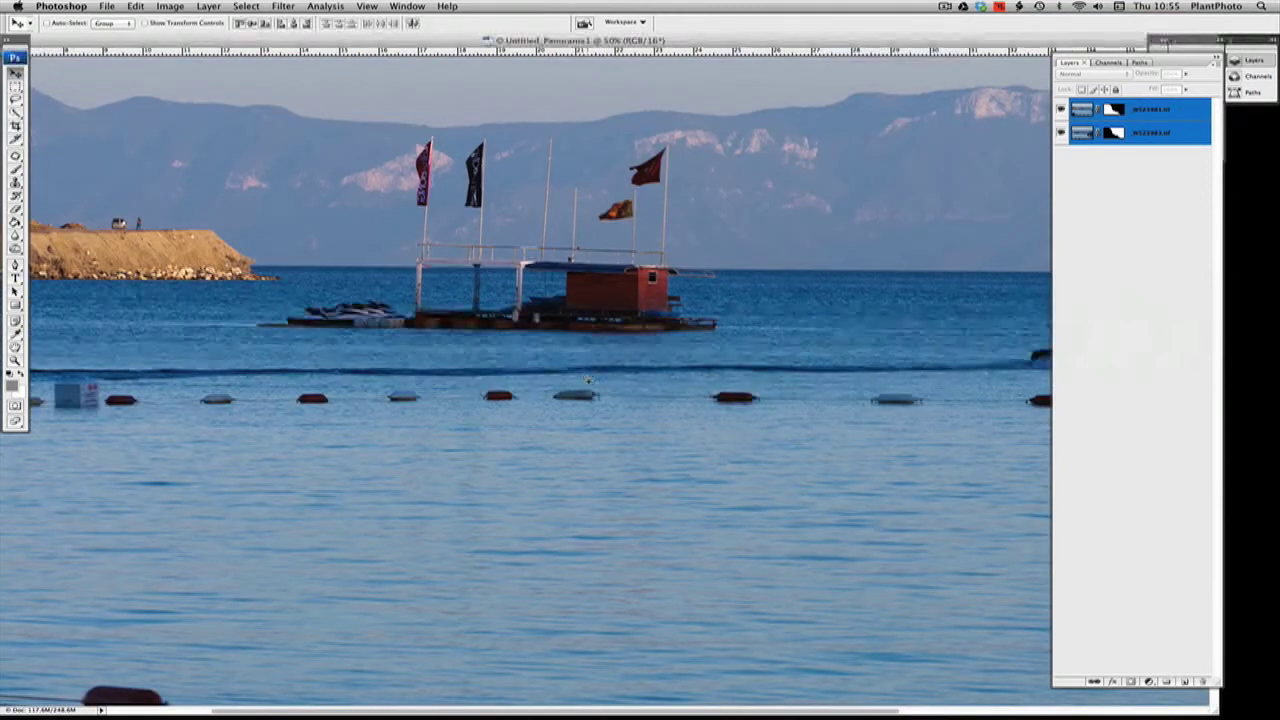
left_click(1061, 111)
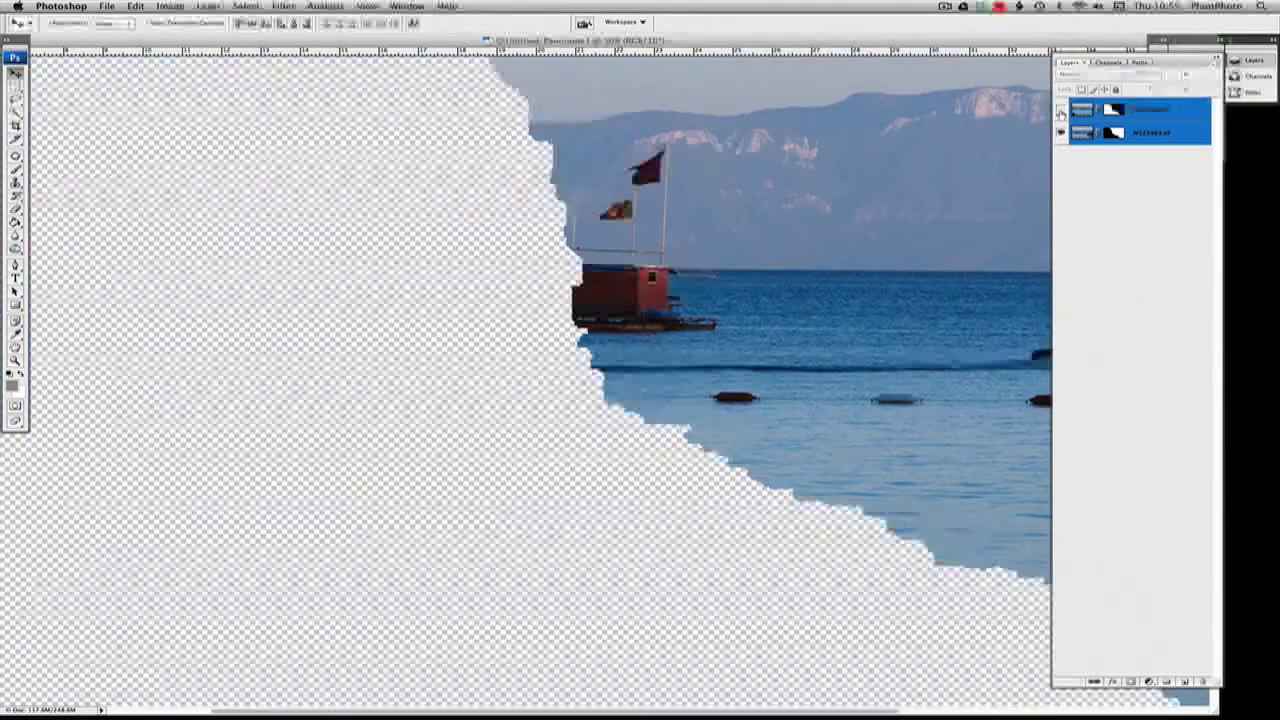
left_click(1061, 111)
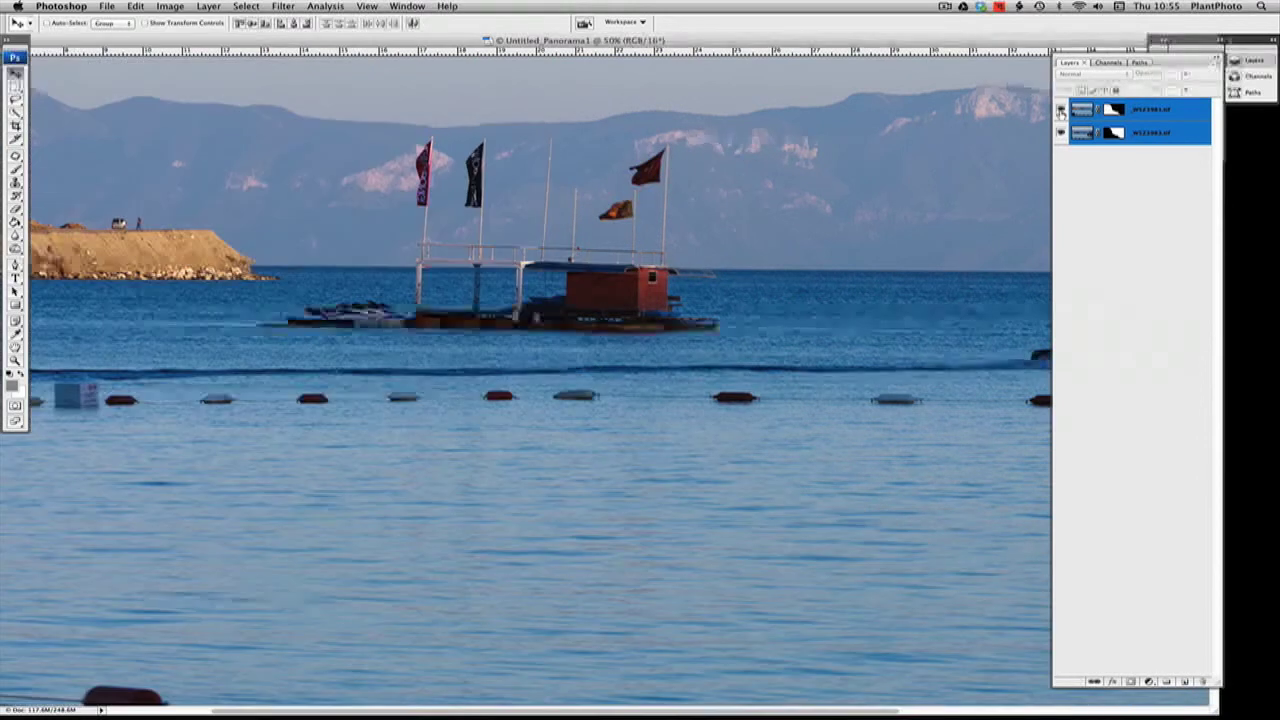
left_click(16, 358)
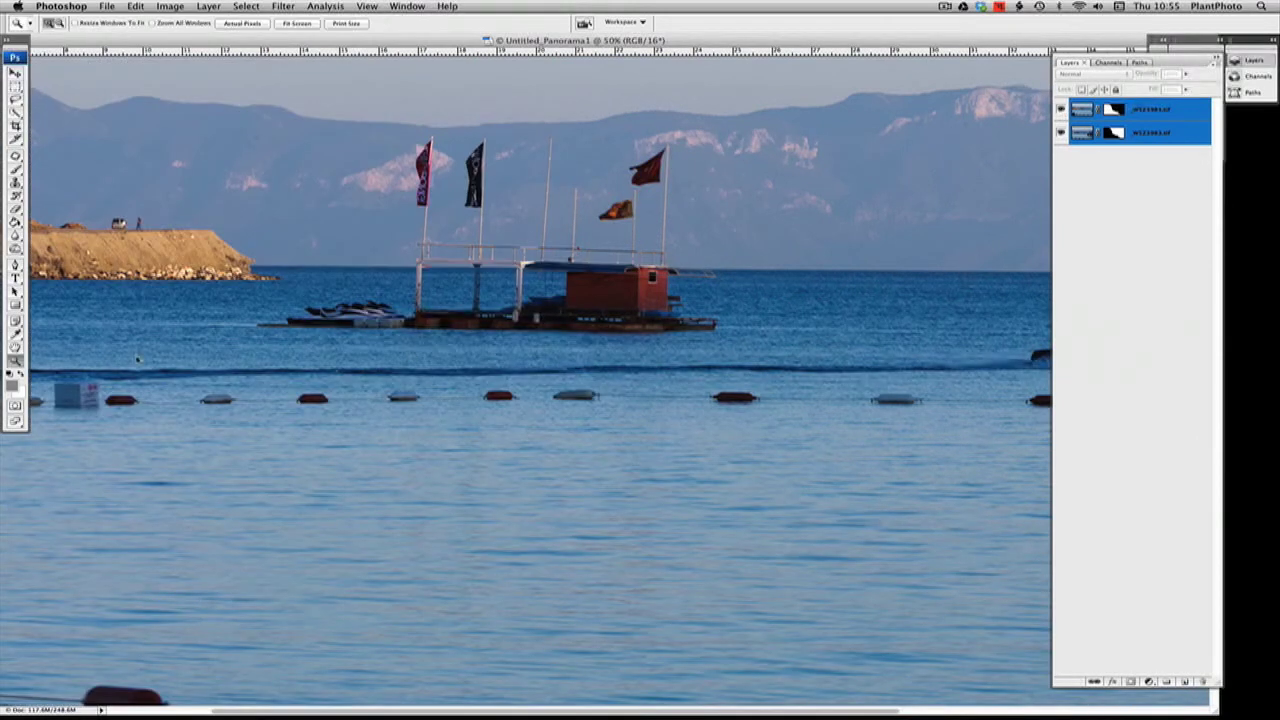
right_click(340, 324)
left_click(376, 328)
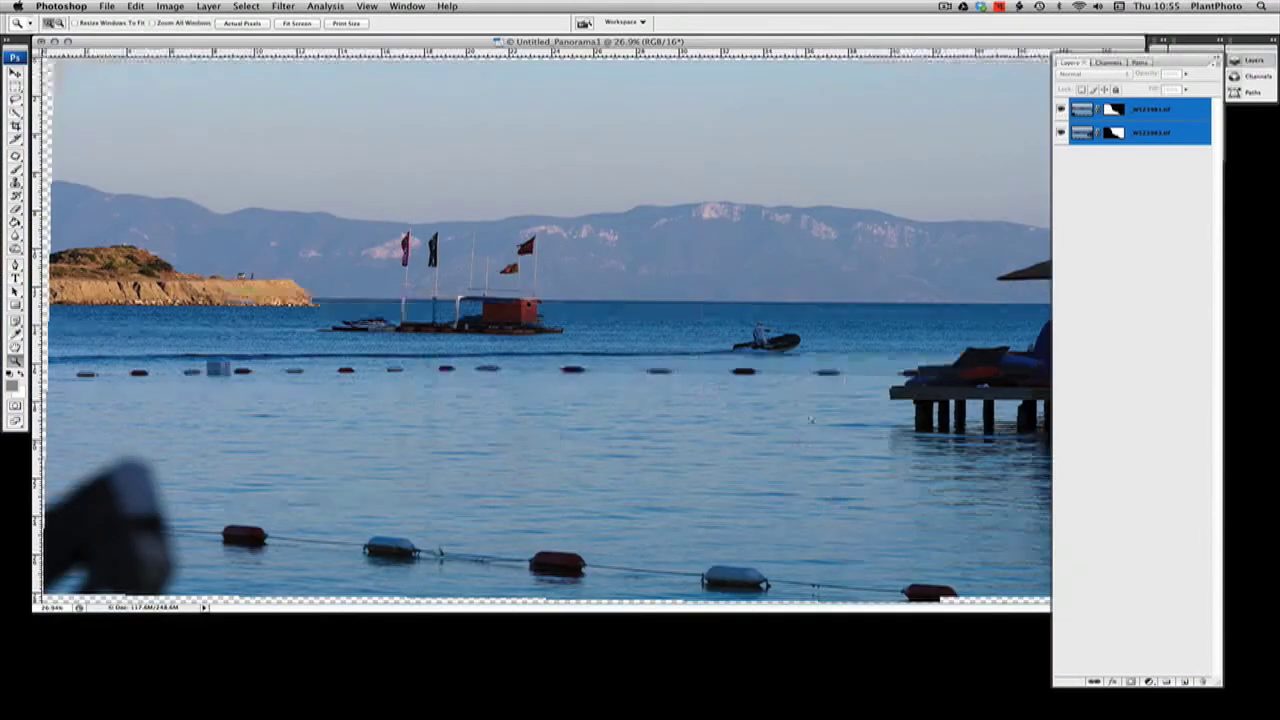
left_click(879, 311, "alt")
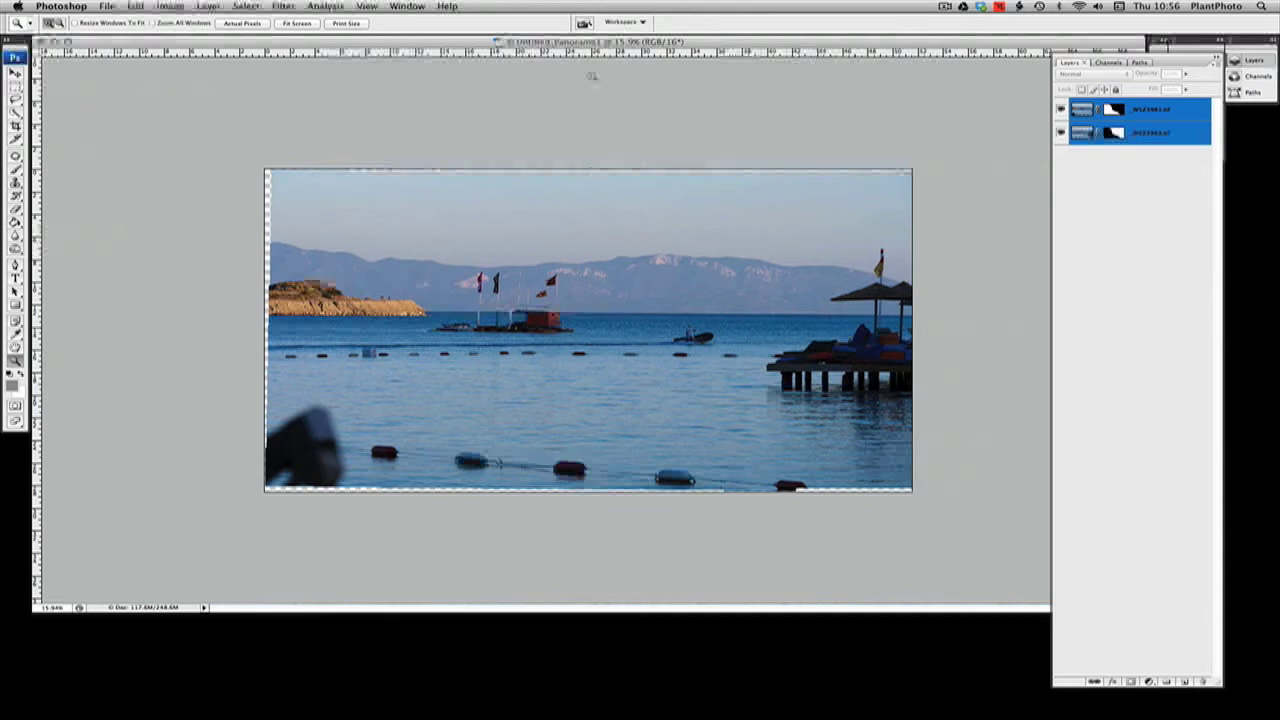
Switch to Bridge and select _WSZ4013.tif and _WSZ4014.tif as the next pair of photos to merge
left_click(585, 22)
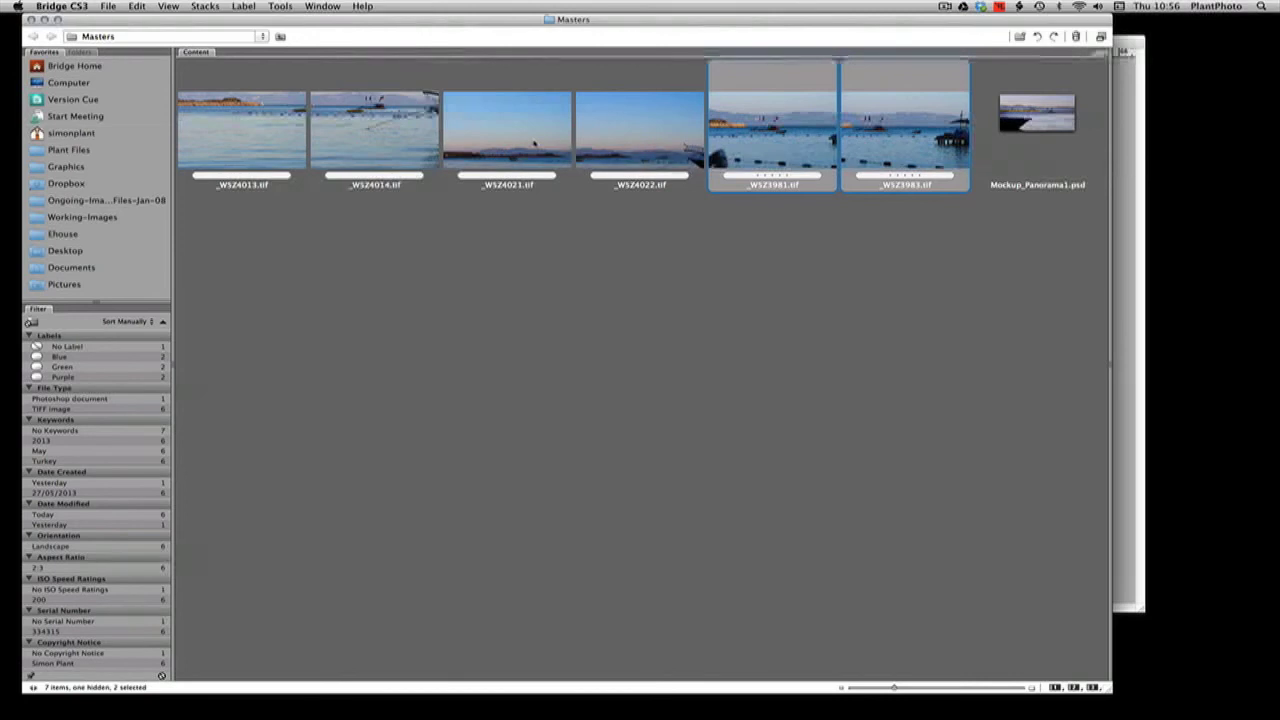
left_click(256, 155)
left_click(344, 153, "shift")
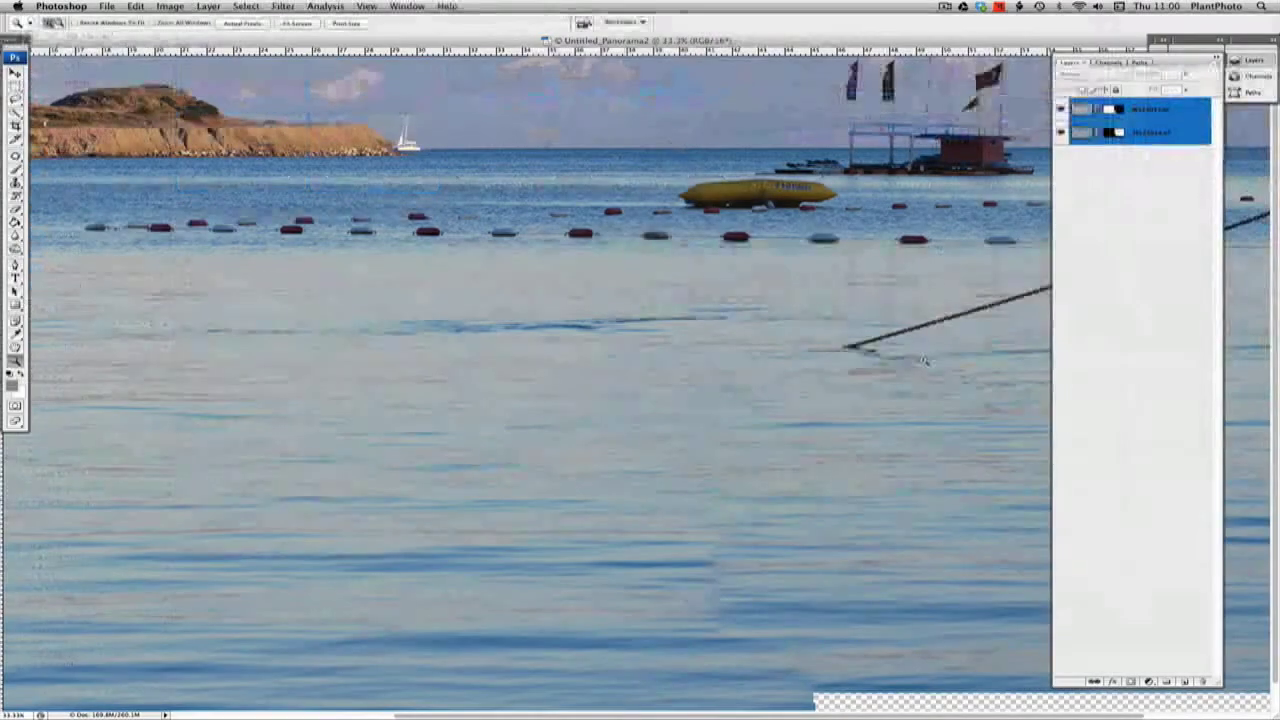
Examine the water seam near the lower edge of Untitled_Panorama2 by hiding and showing the upper layer
right_click(828, 266)
left_click(840, 264)
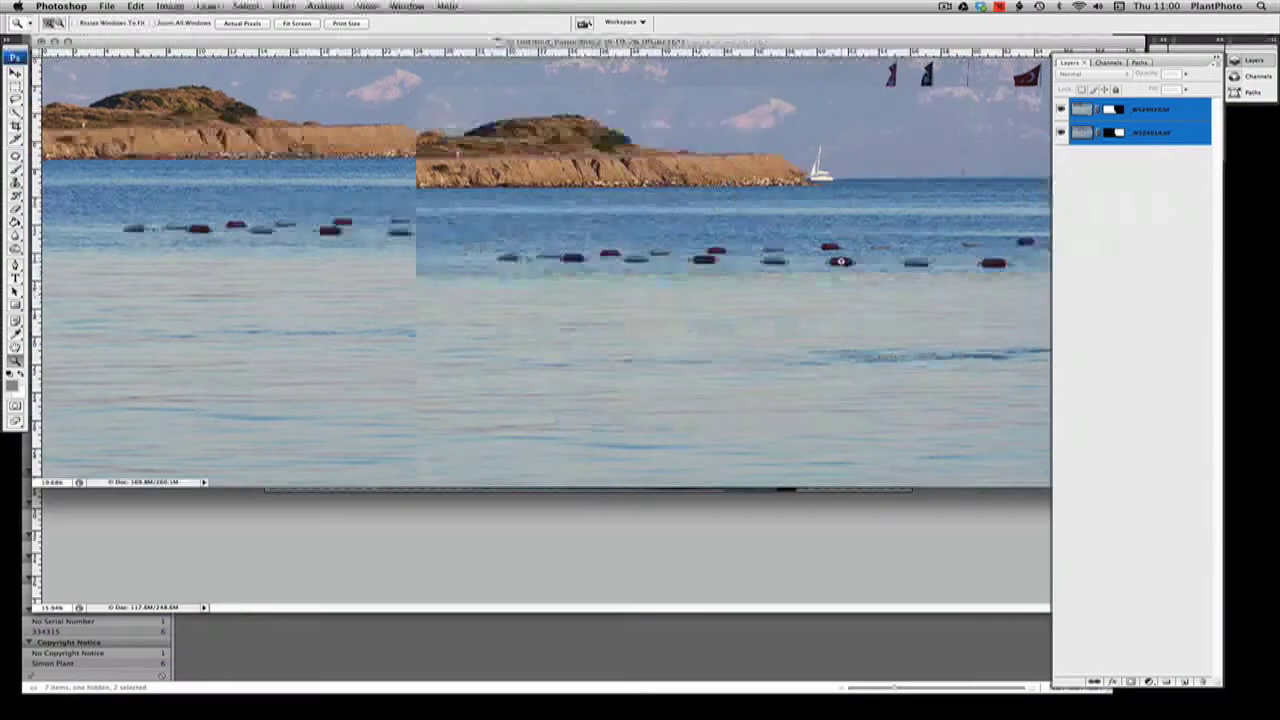
left_click_drag(917, 43, 823, 75)
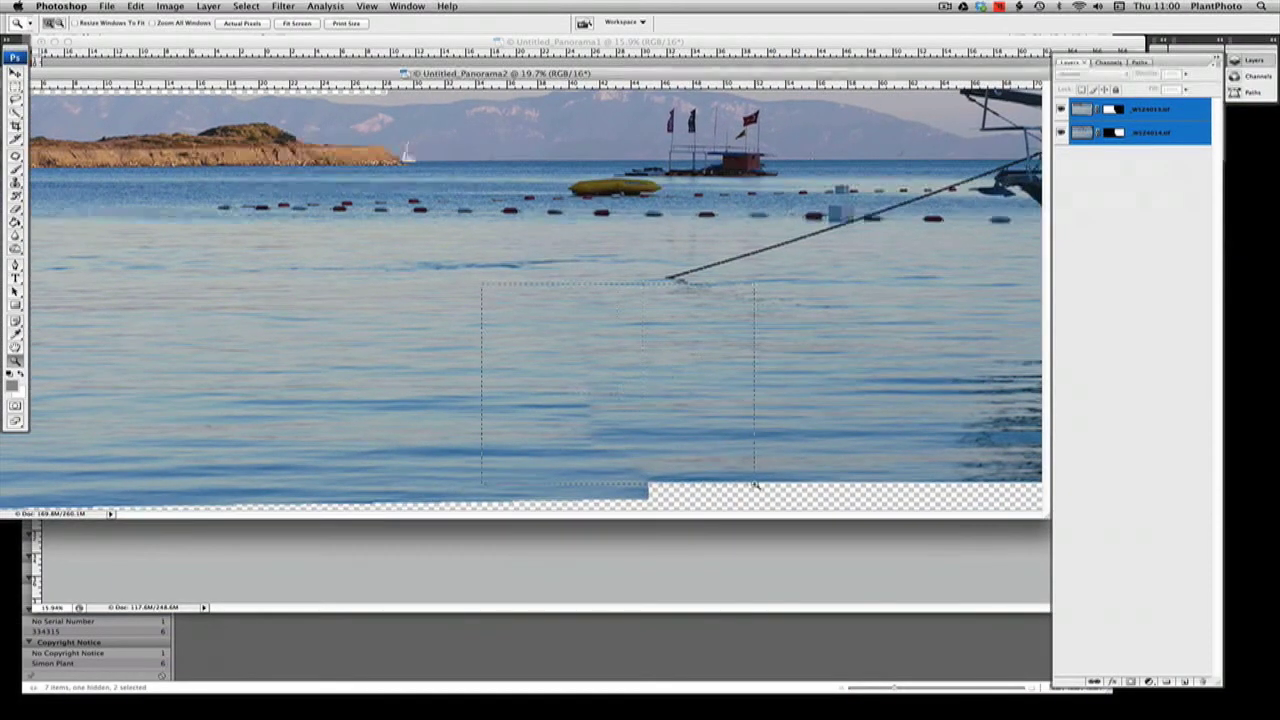
left_click_drag(755, 485, 757, 487)
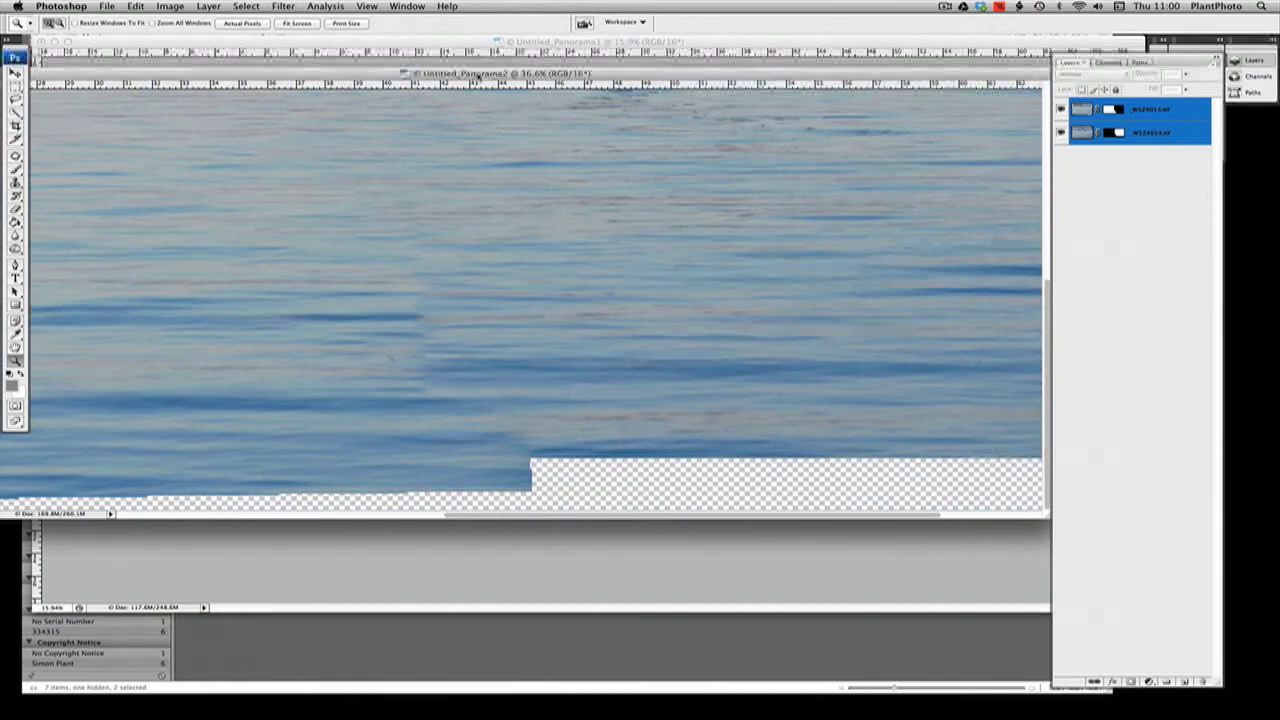
left_click(1061, 110)
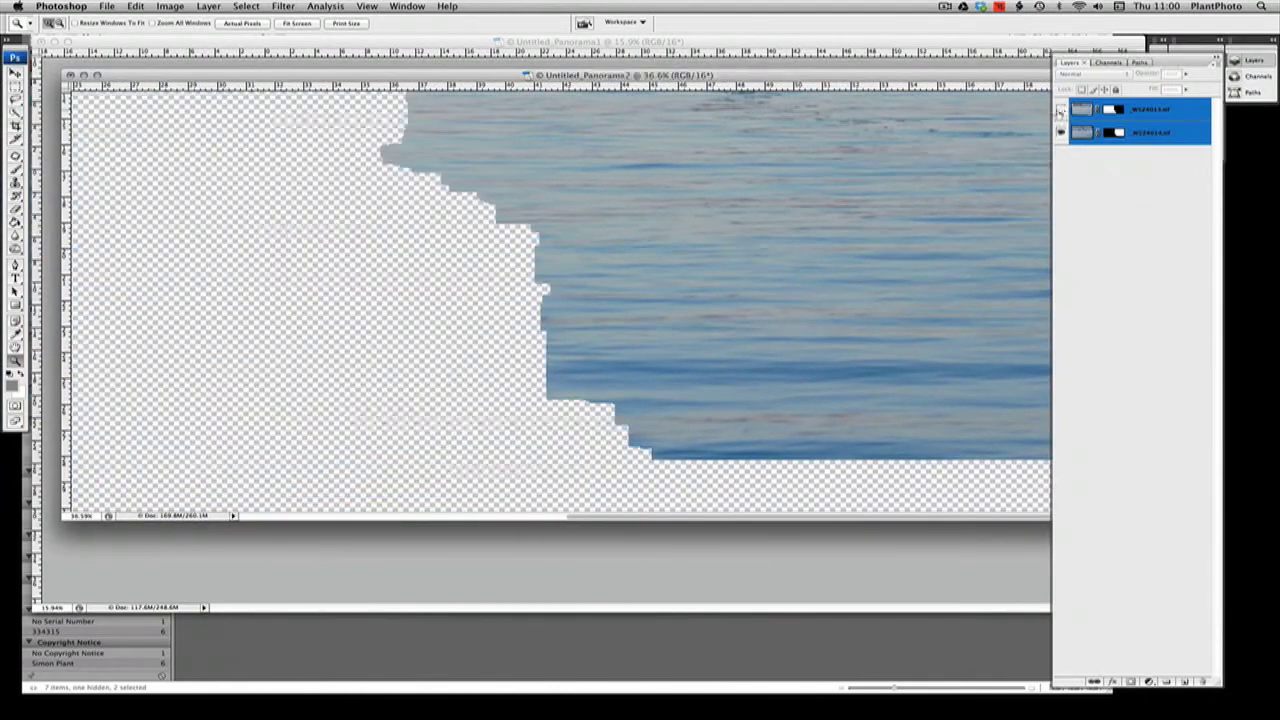
left_click(1061, 110)
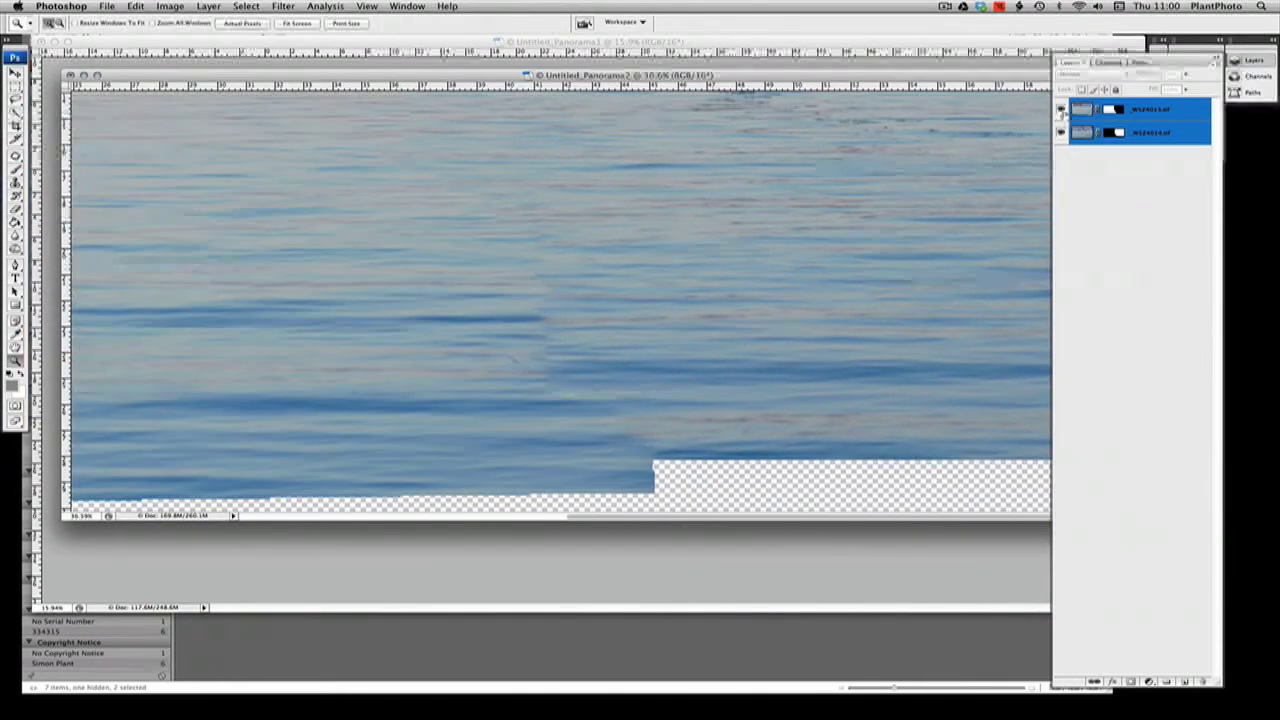
left_click(1061, 110)
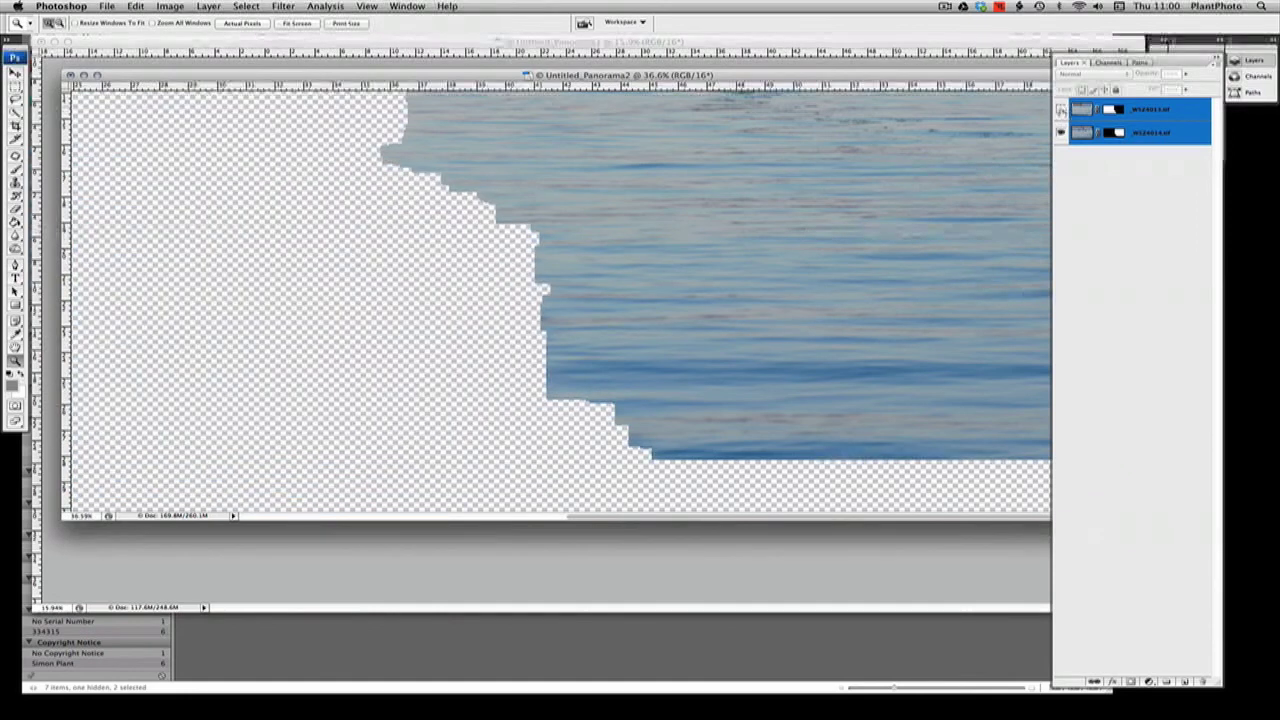
left_click(1061, 110)
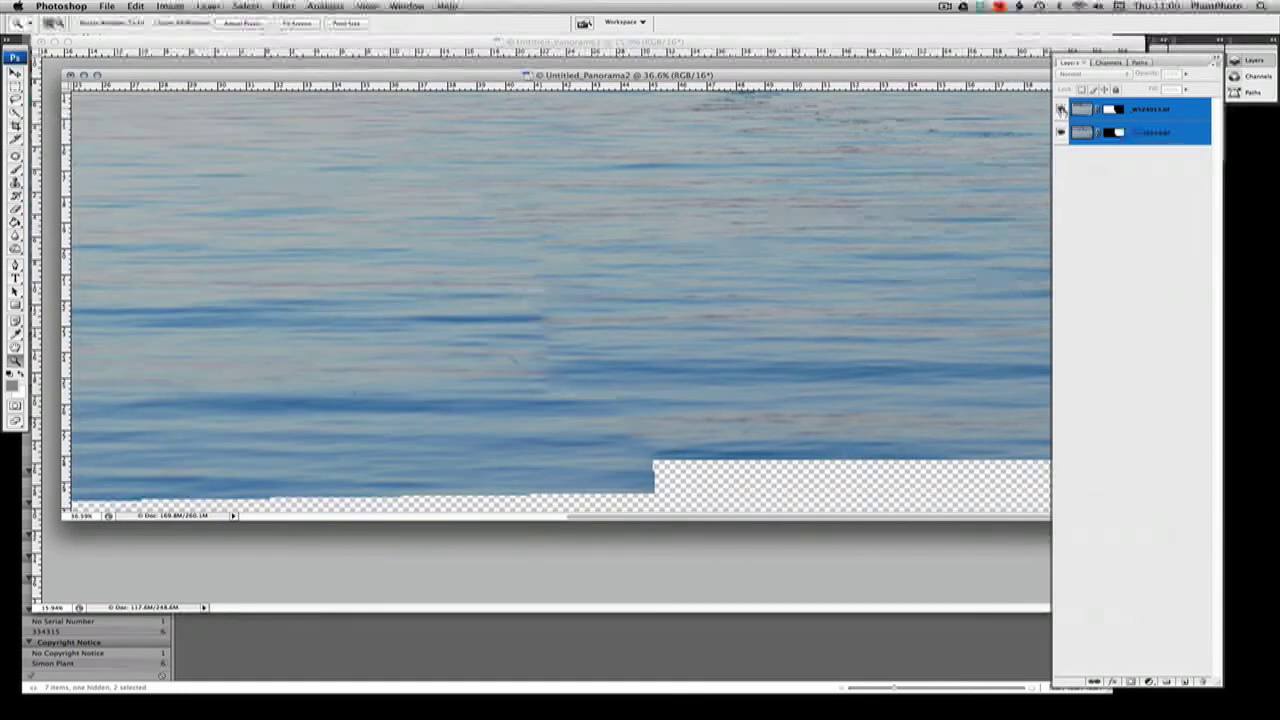
Merge the _WSZ4013.tif layer down into _WSZ4014.tif, applying the underlying layer's mask
left_click(1116, 111)
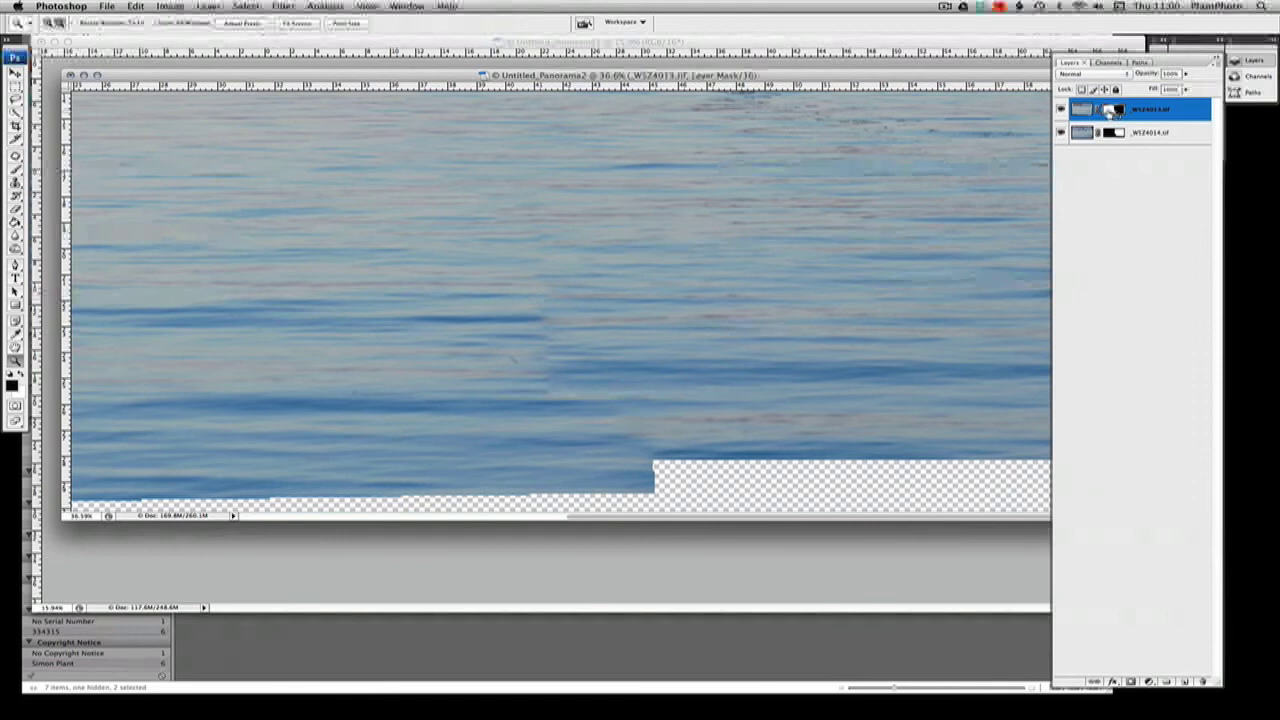
left_click(1108, 111, "alt")
left_click(1108, 111, "alt")
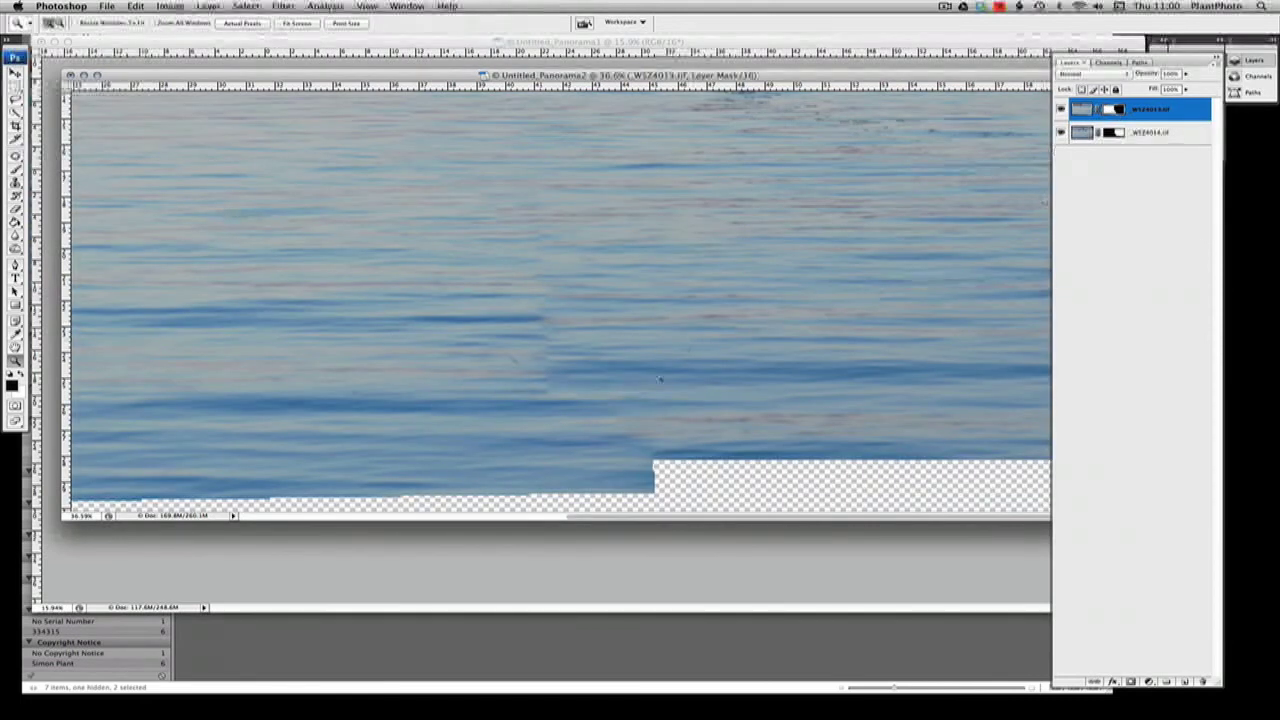
right_click(636, 278)
left_click(642, 276)
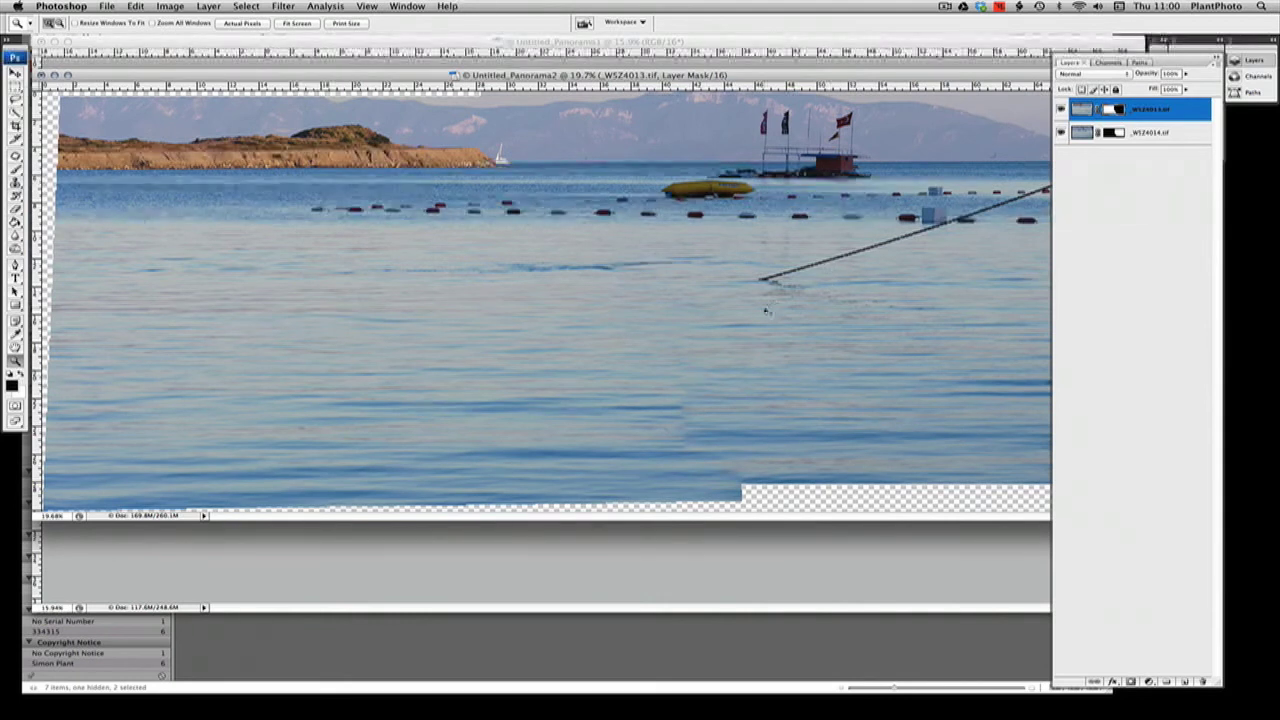
key("super+e")
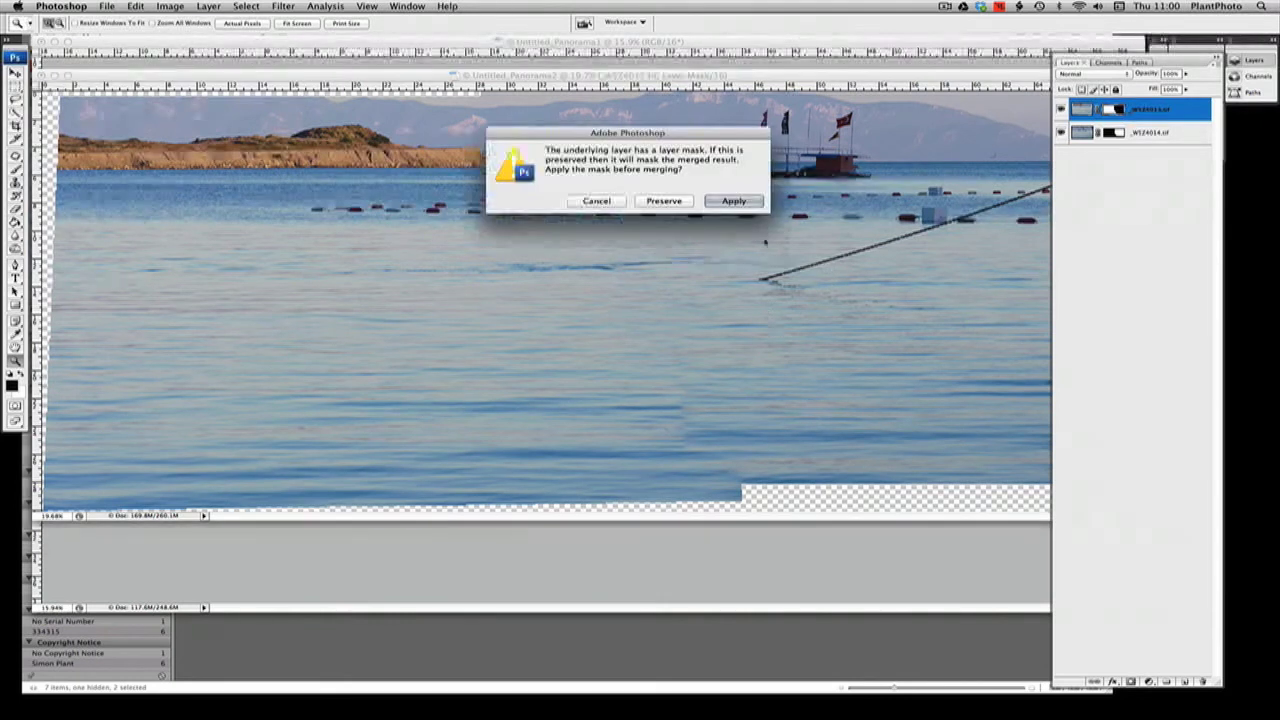
left_click(734, 201)
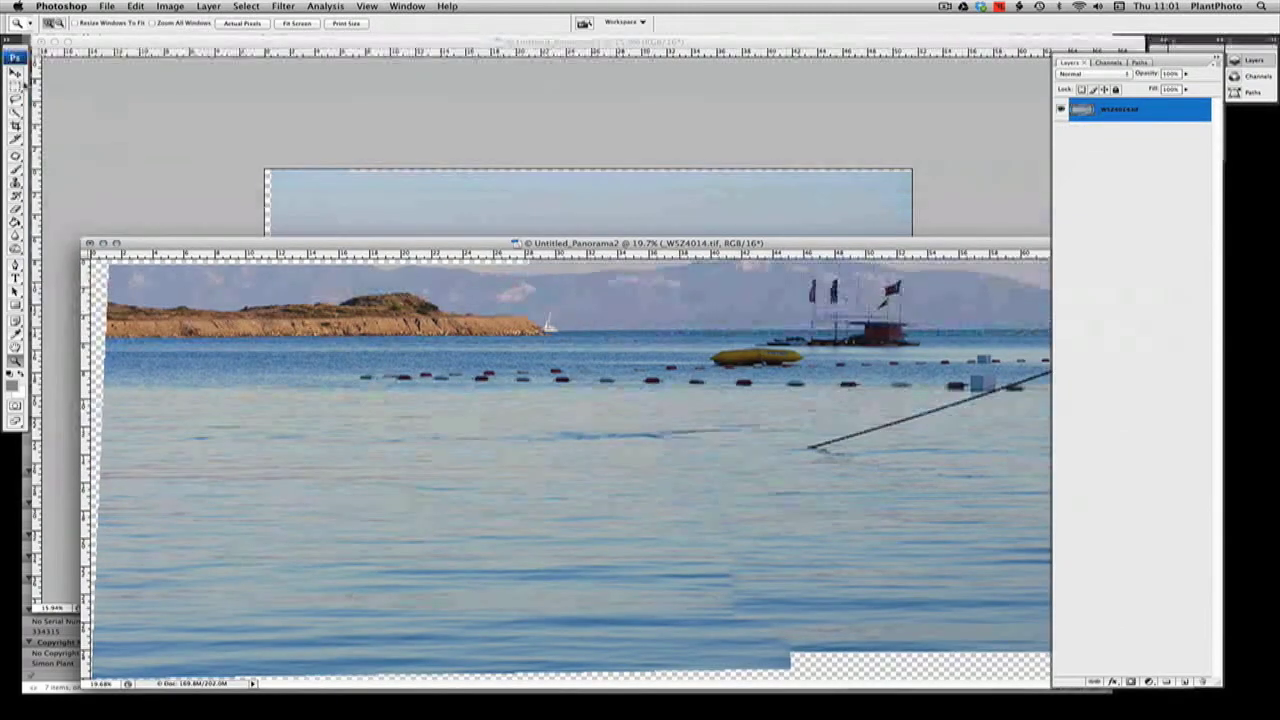
Copy the merged seascape into Untitled_Panorama1 with the Move tool as the top layer, and hide the copied layer
left_click(16, 78)
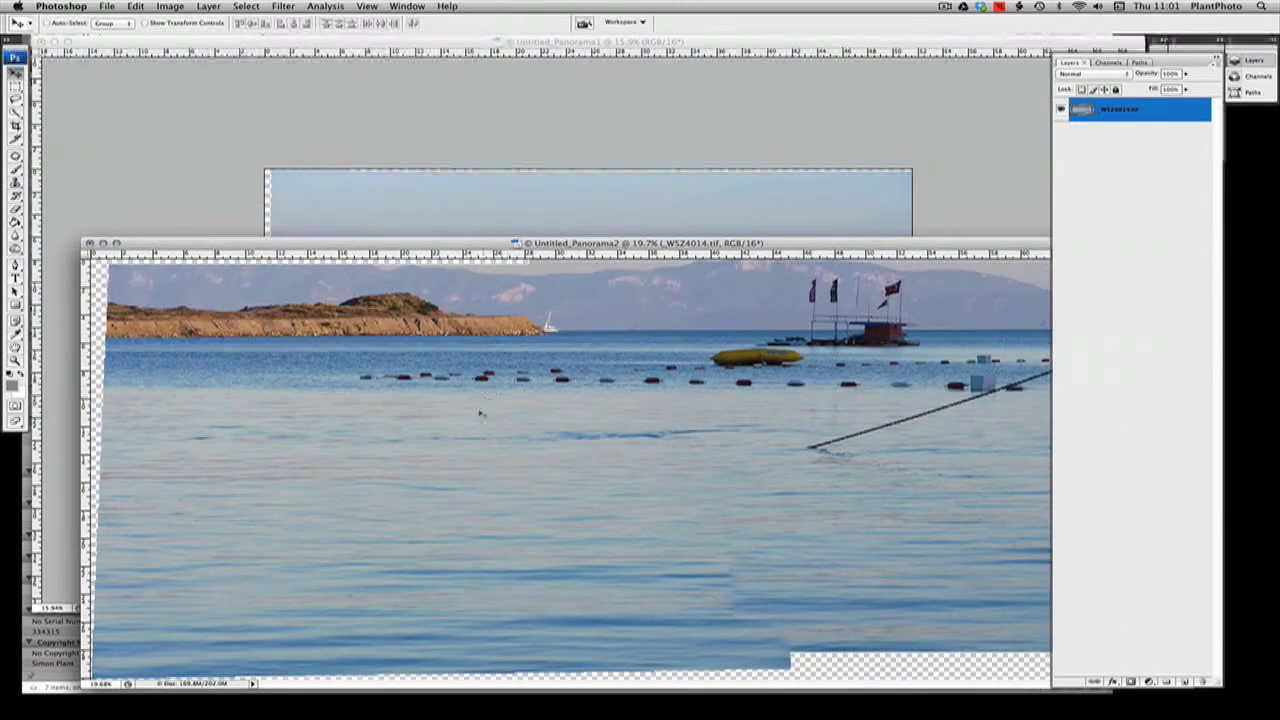
left_click_drag(483, 383, 570, 210)
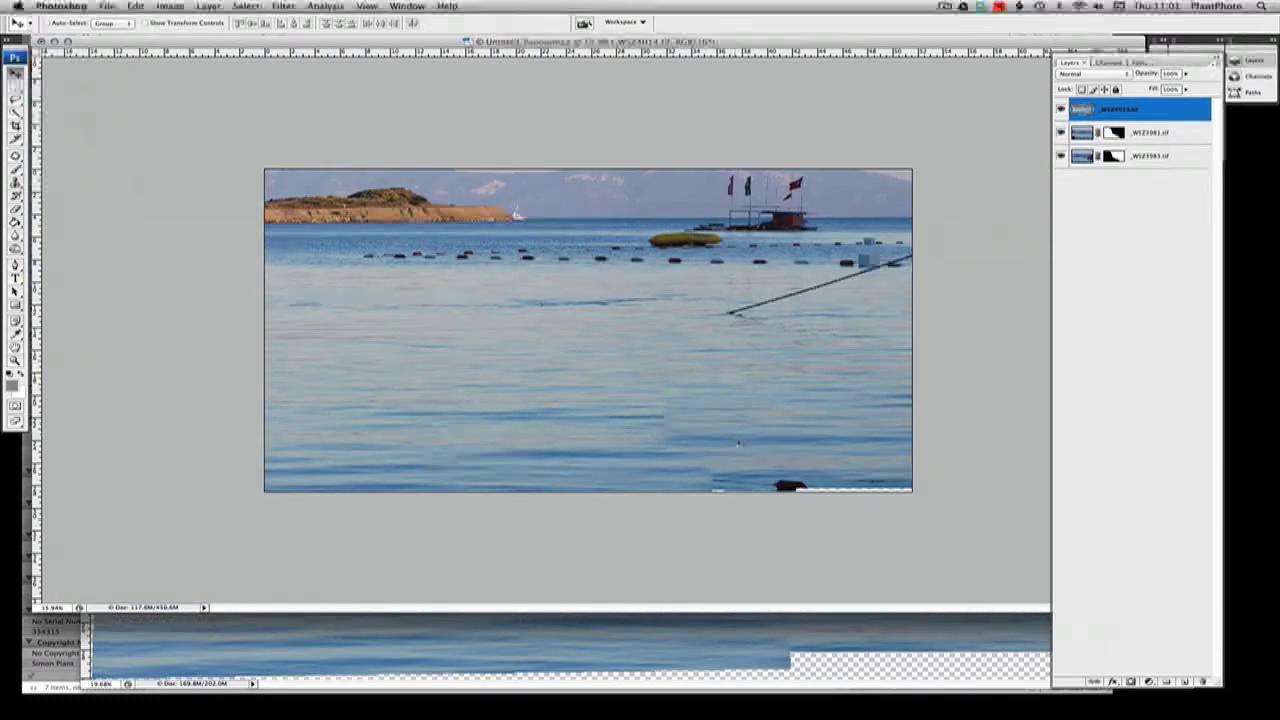
left_click(1061, 109)
left_click(1061, 109)
left_click(1061, 109)
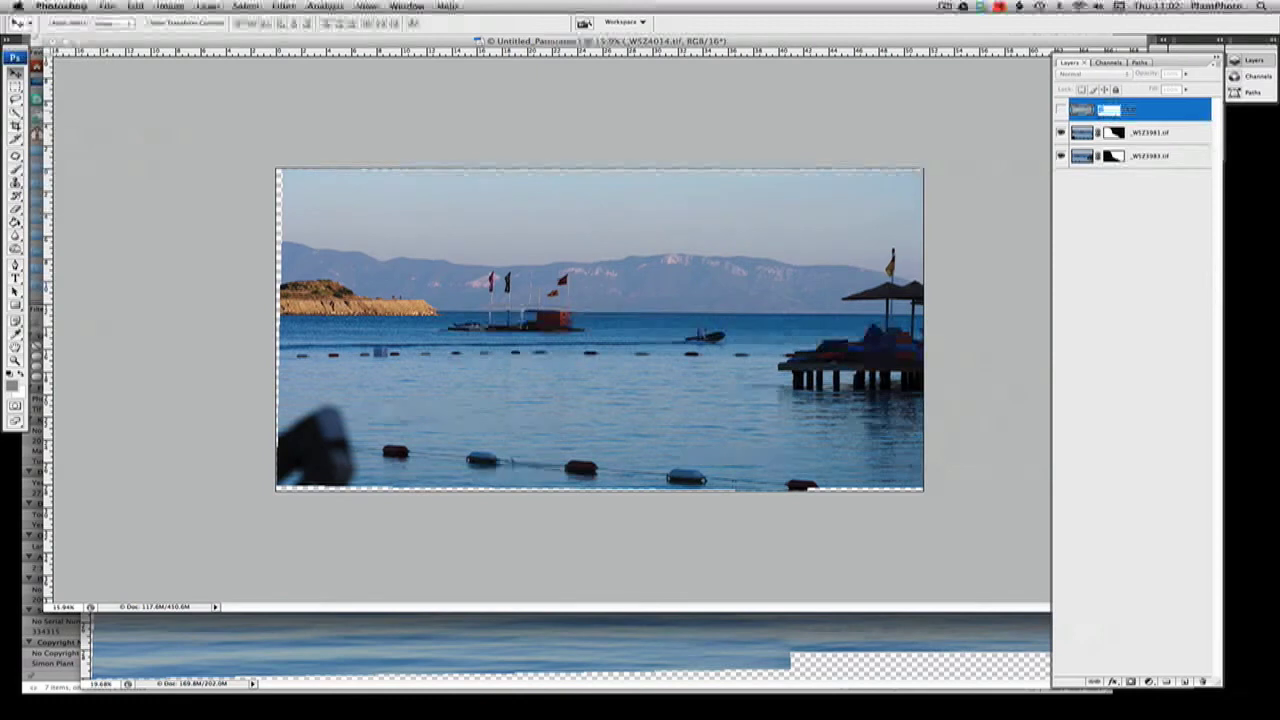
Rename the copied top layer "Foreground Water"
type("Foregr")
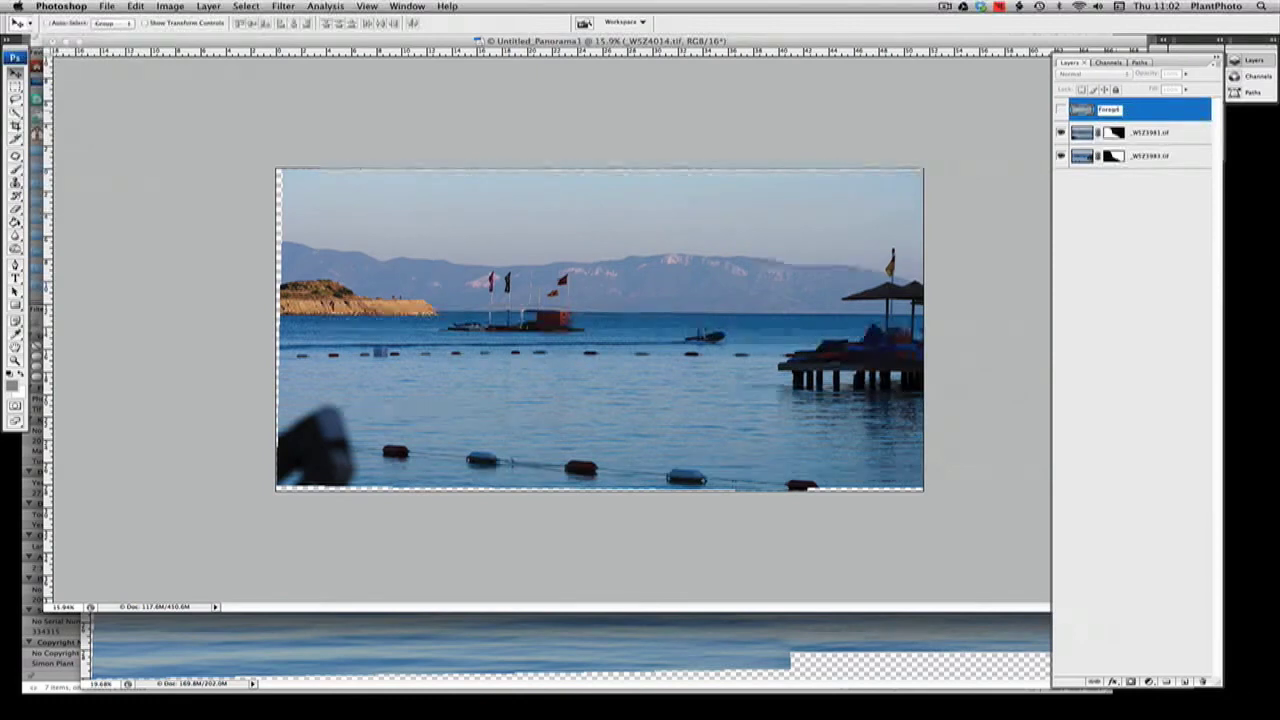
type("ound1")
type("ter")
key("Return")
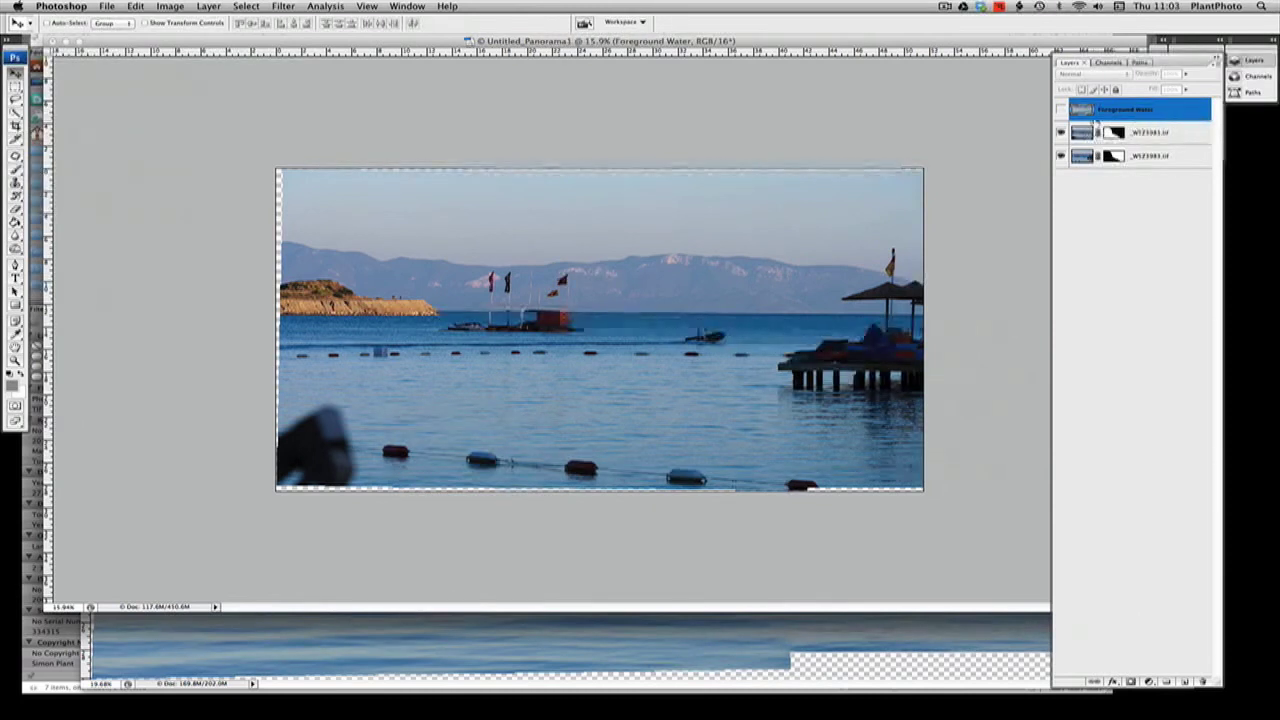
Show the Foreground Water layer, scale it to about 85% width and 73% height, and move it down over the lower water
left_click(1061, 110)
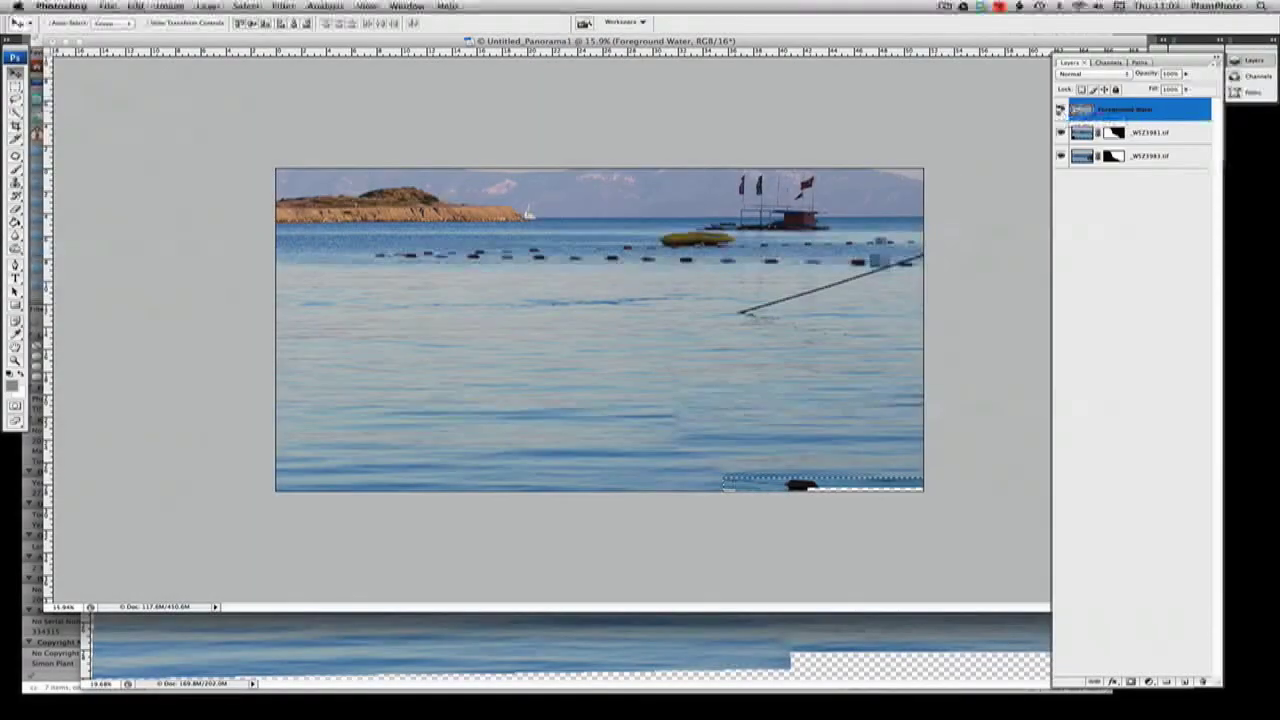
key("super+t")
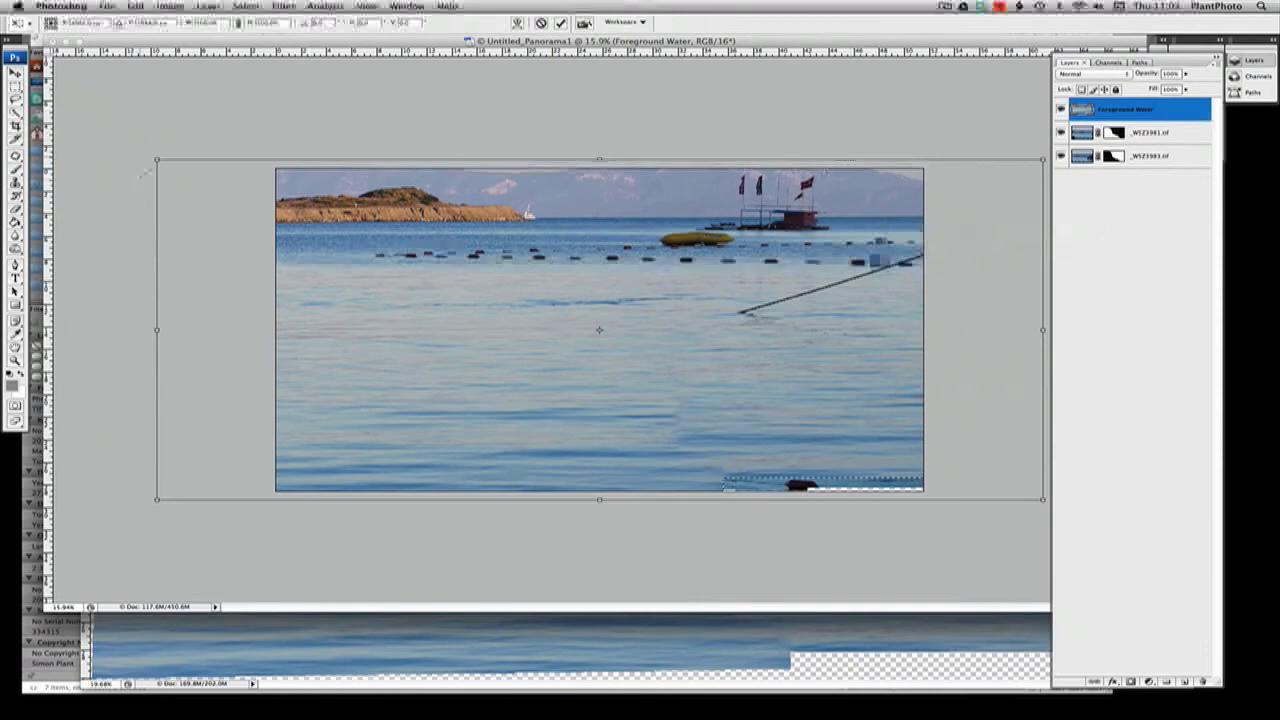
left_click_drag(156, 158, 233, 188)
left_click_drag(1043, 188, 1010, 258)
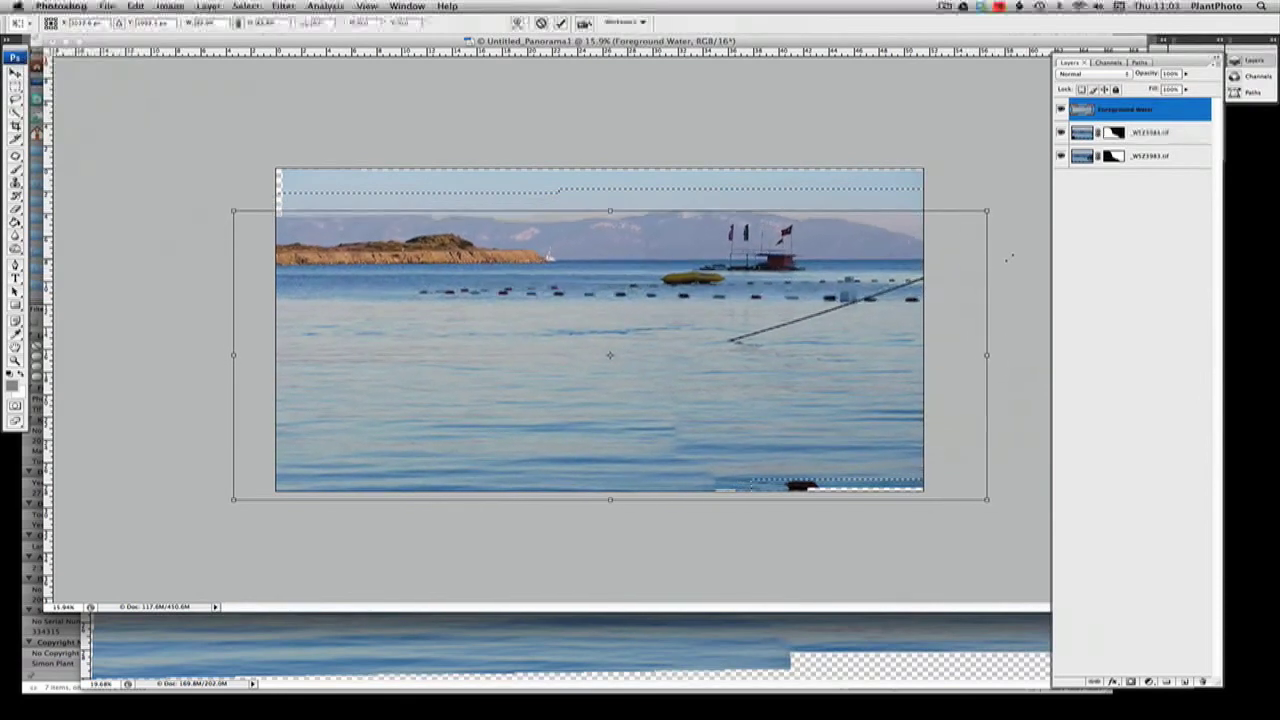
left_click_drag(609, 211, 609, 252)
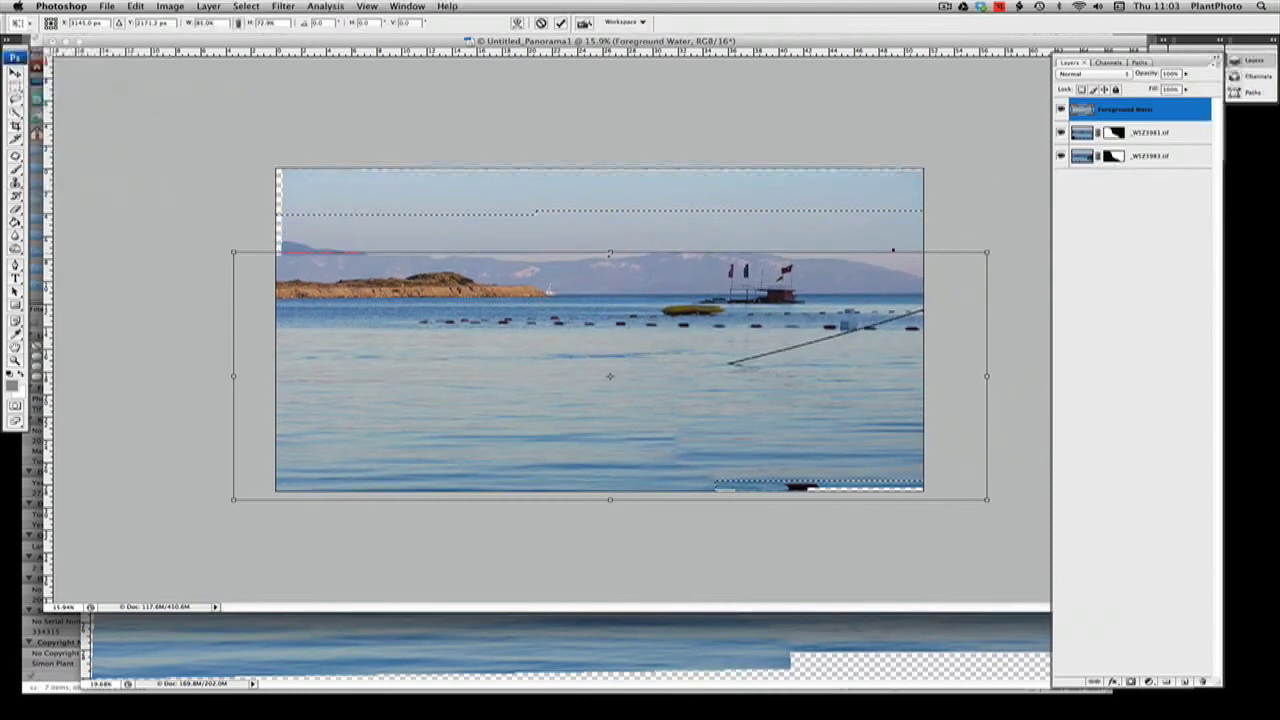
left_click_drag(630, 406, 630, 456)
key("Return")
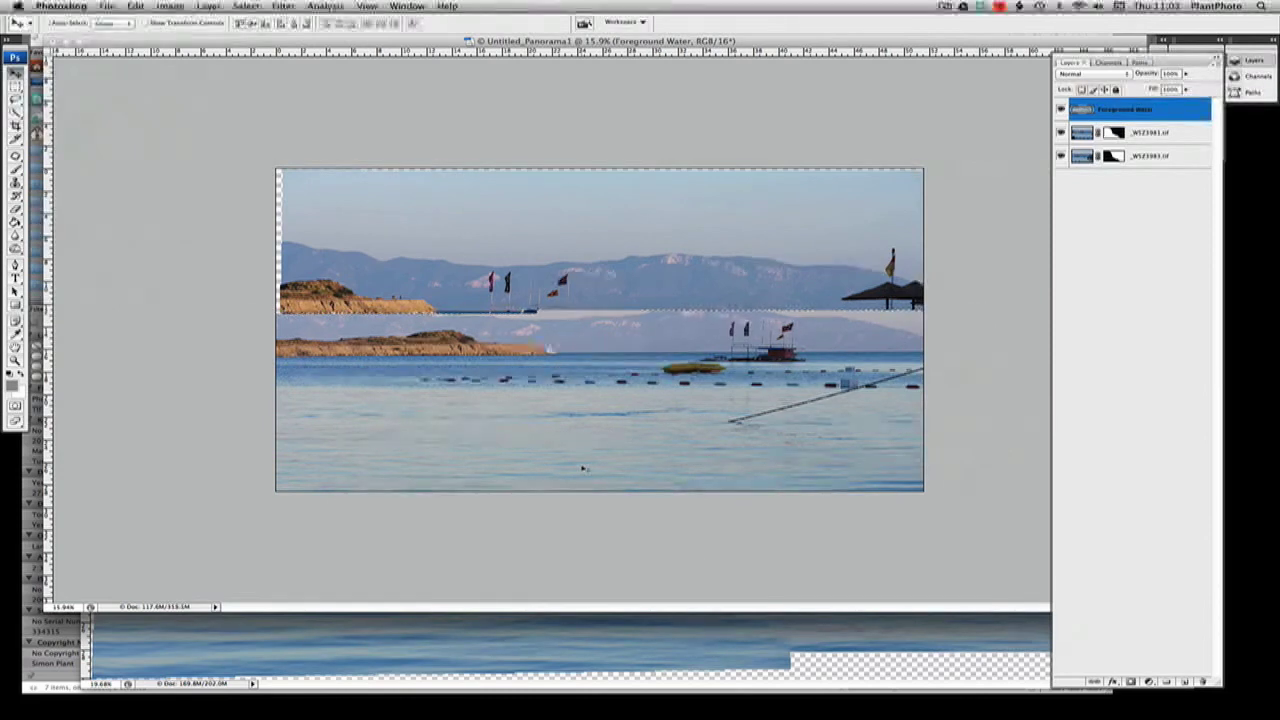
Add a black mask hiding the whole Foreground Water layer, and set up a white brush of size 700
left_click(1061, 110)
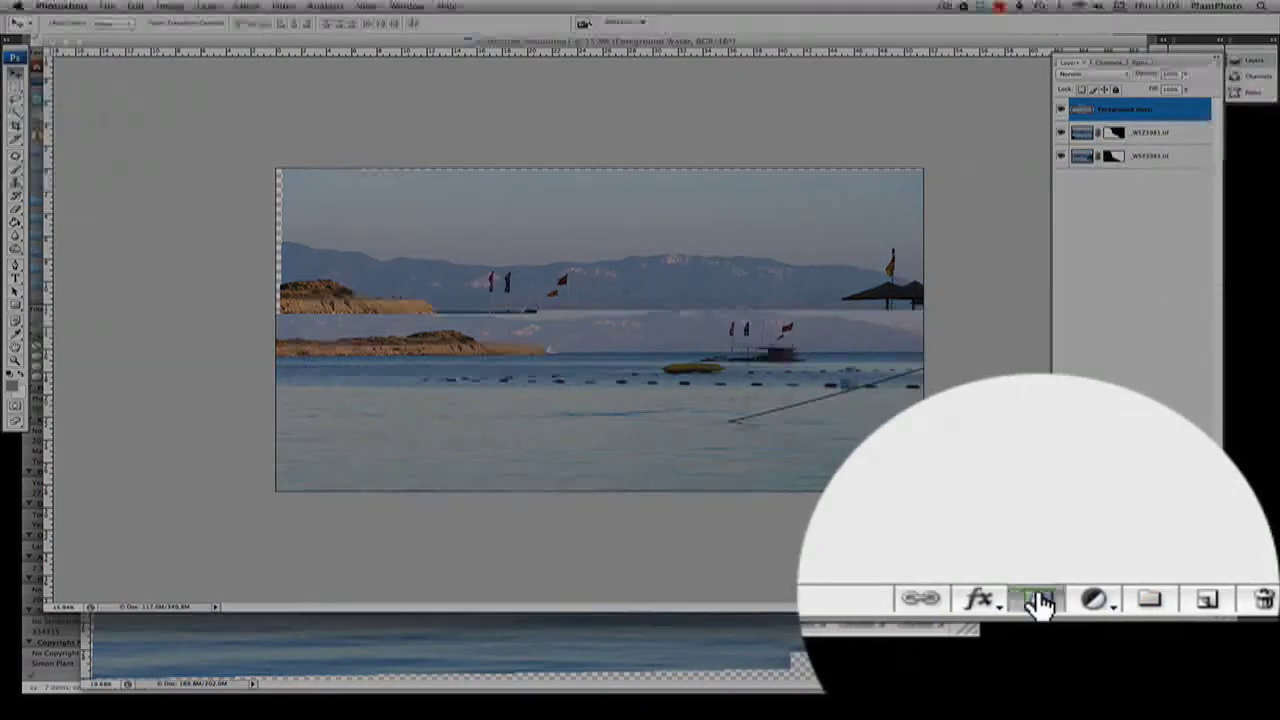
left_click(1041, 603)
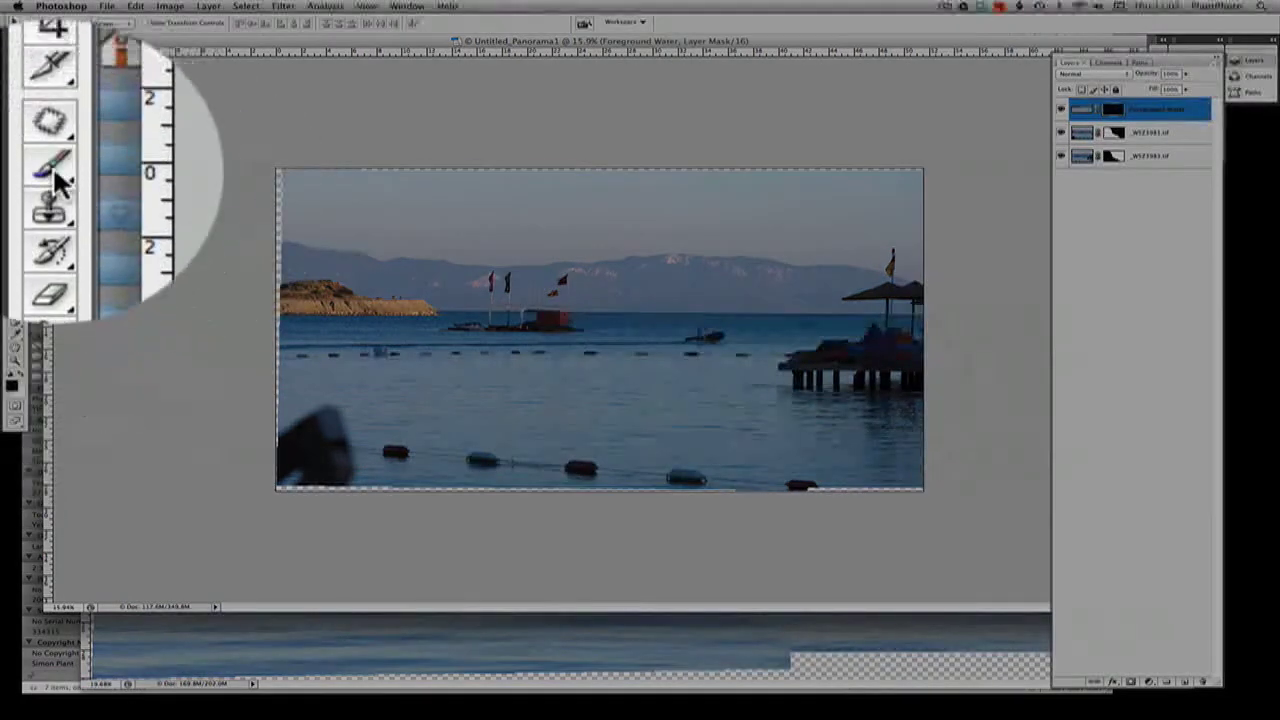
left_click(16, 170)
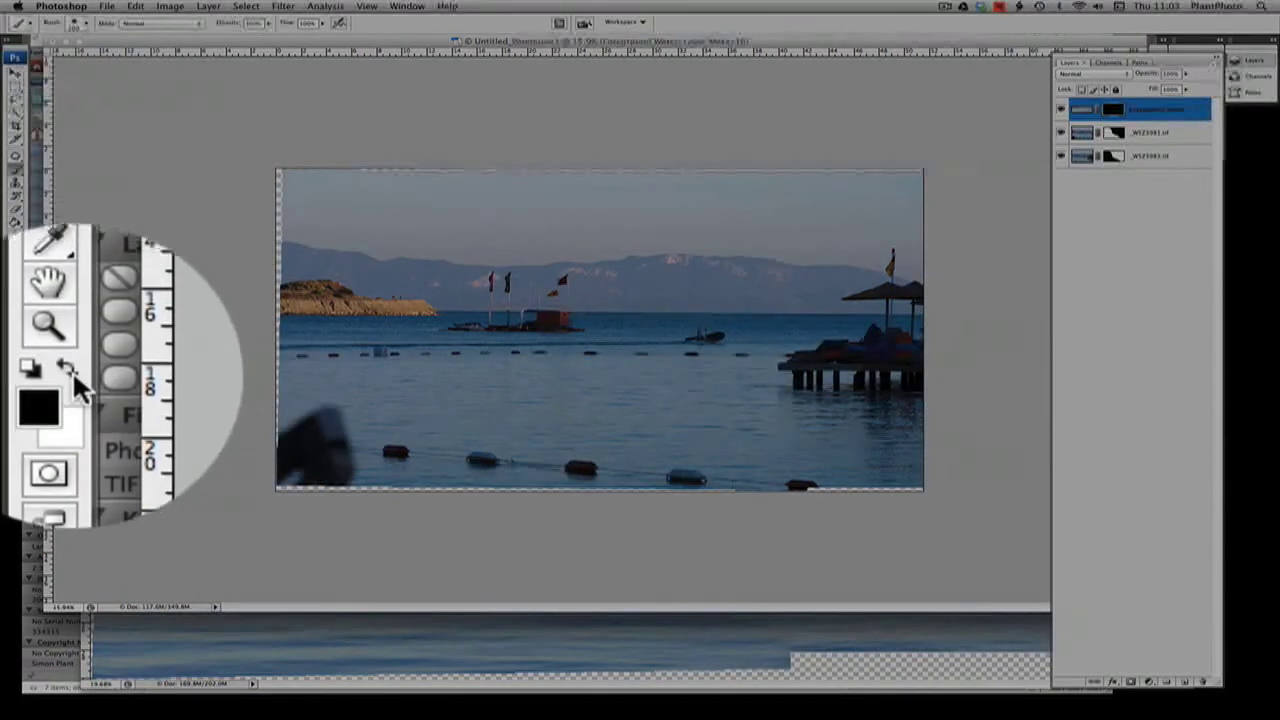
left_click(72, 371)
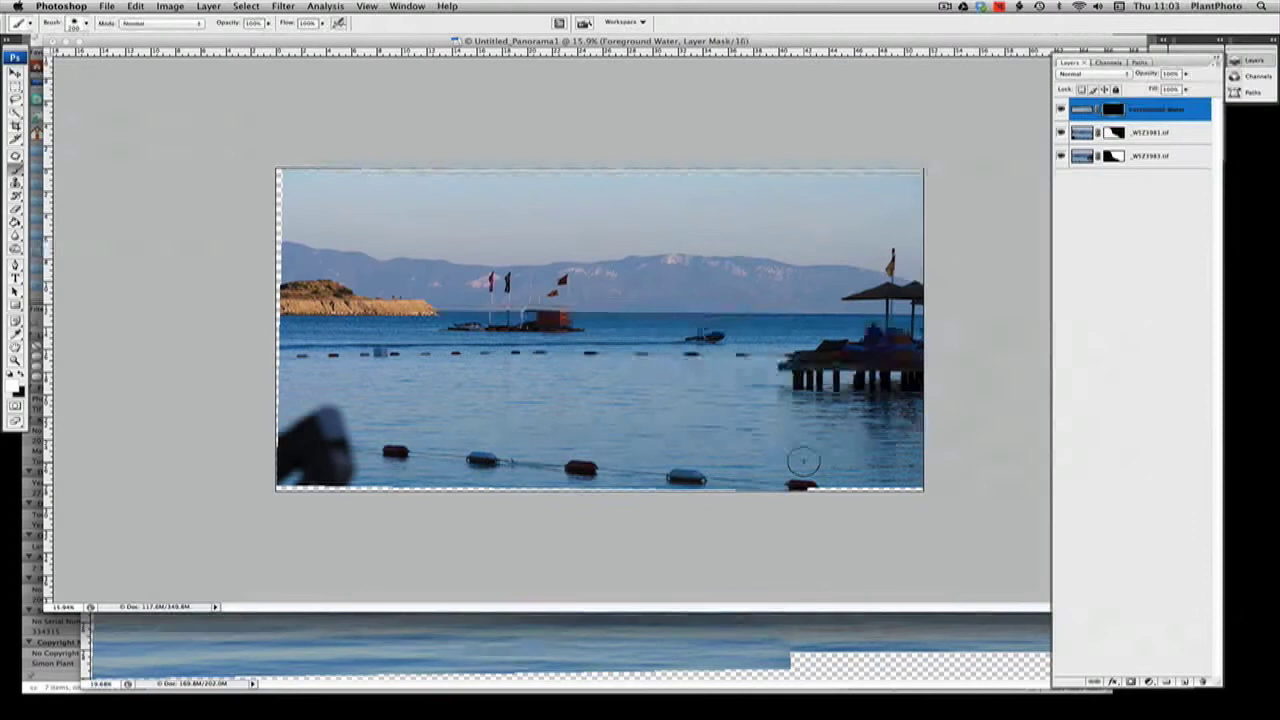
key("bracketright")
key("bracketright")
key("bracketright")
key("bracketright")
key("bracketright")
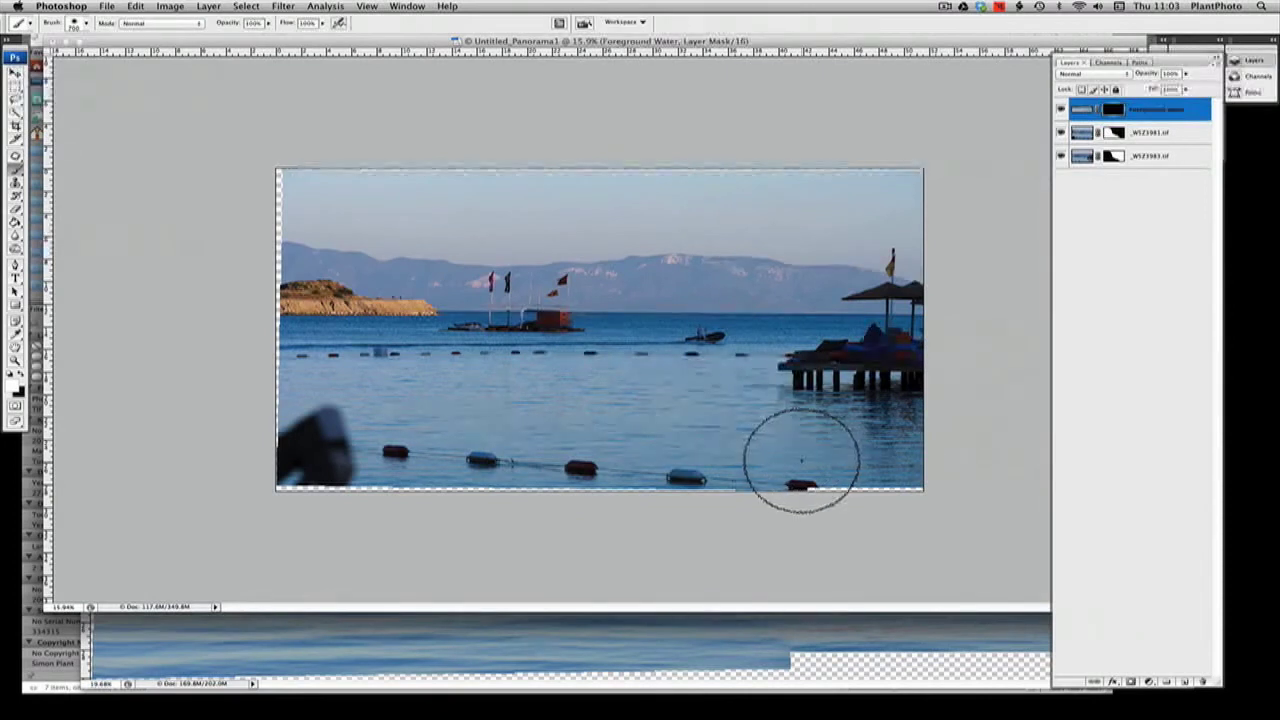
Paint white across the mask's lower area to reveal the calm foreground water over the camera shape and the nearest buoys
mouse_move(954, 466)
left_mouse_down()
mouse_move(693, 483)
mouse_move(188, 459)
mouse_move(424, 442)
mouse_move(259, 437)
mouse_move(463, 442)
mouse_move(300, 429)
left_mouse_up()
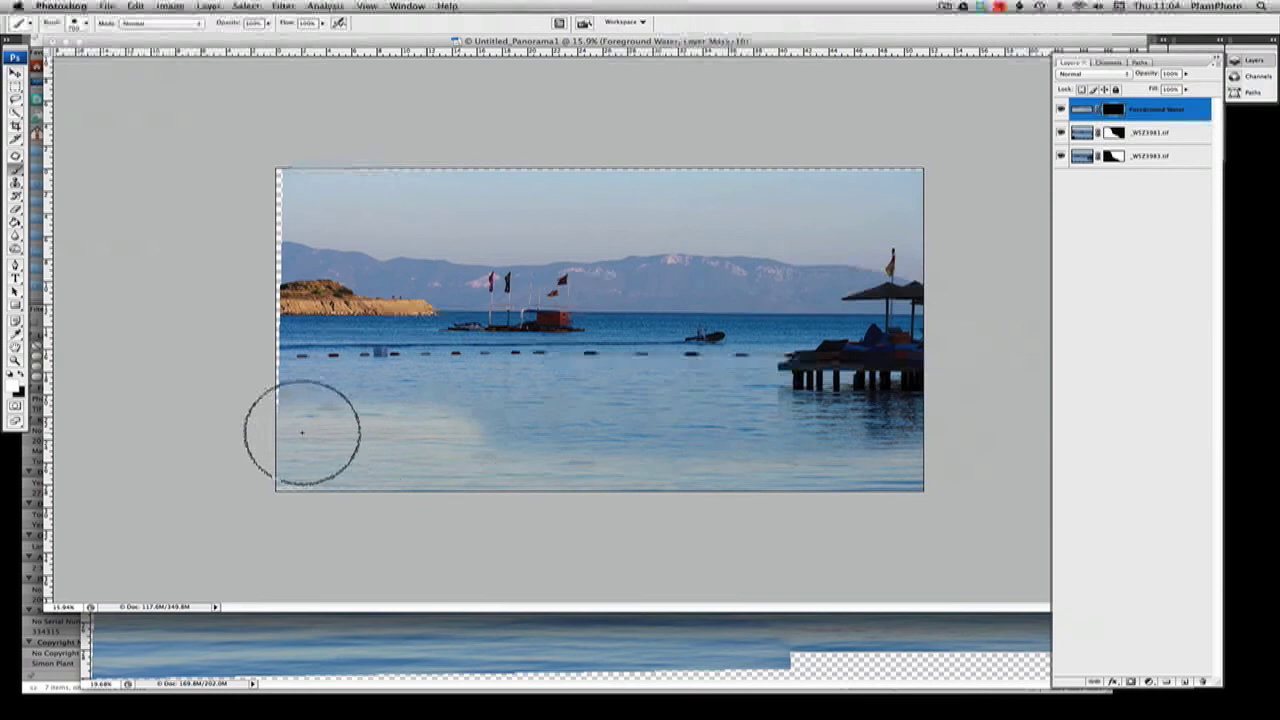
mouse_move(616, 451)
left_mouse_down()
mouse_move(952, 448)
mouse_move(293, 435)
mouse_move(756, 426)
mouse_move(508, 418)
mouse_move(947, 399)
mouse_move(691, 410)
mouse_move(890, 407)
mouse_move(289, 396)
mouse_move(451, 400)
left_mouse_up()
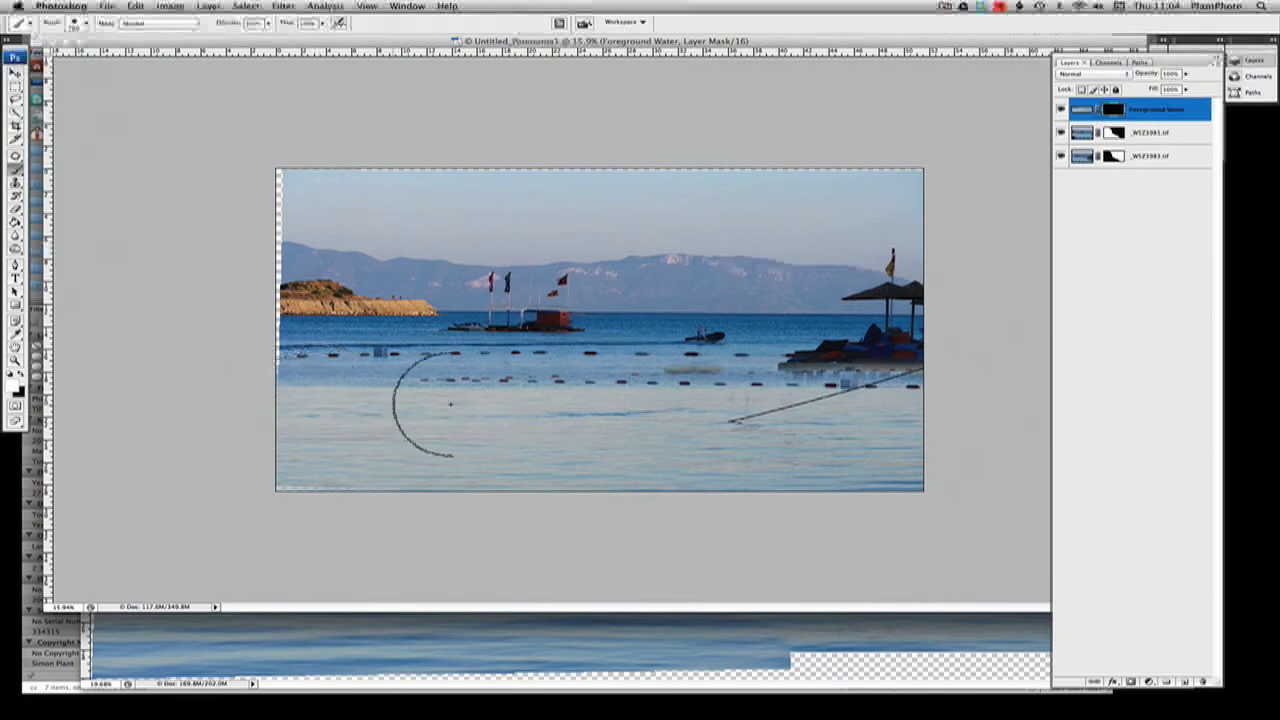
mouse_move(294, 473)
left_mouse_down()
mouse_move(1035, 450)
mouse_move(720, 412)
mouse_move(793, 392)
mouse_move(252, 389)
mouse_move(412, 492)
mouse_move(1034, 506)
mouse_move(724, 474)
mouse_move(892, 470)
left_mouse_up()
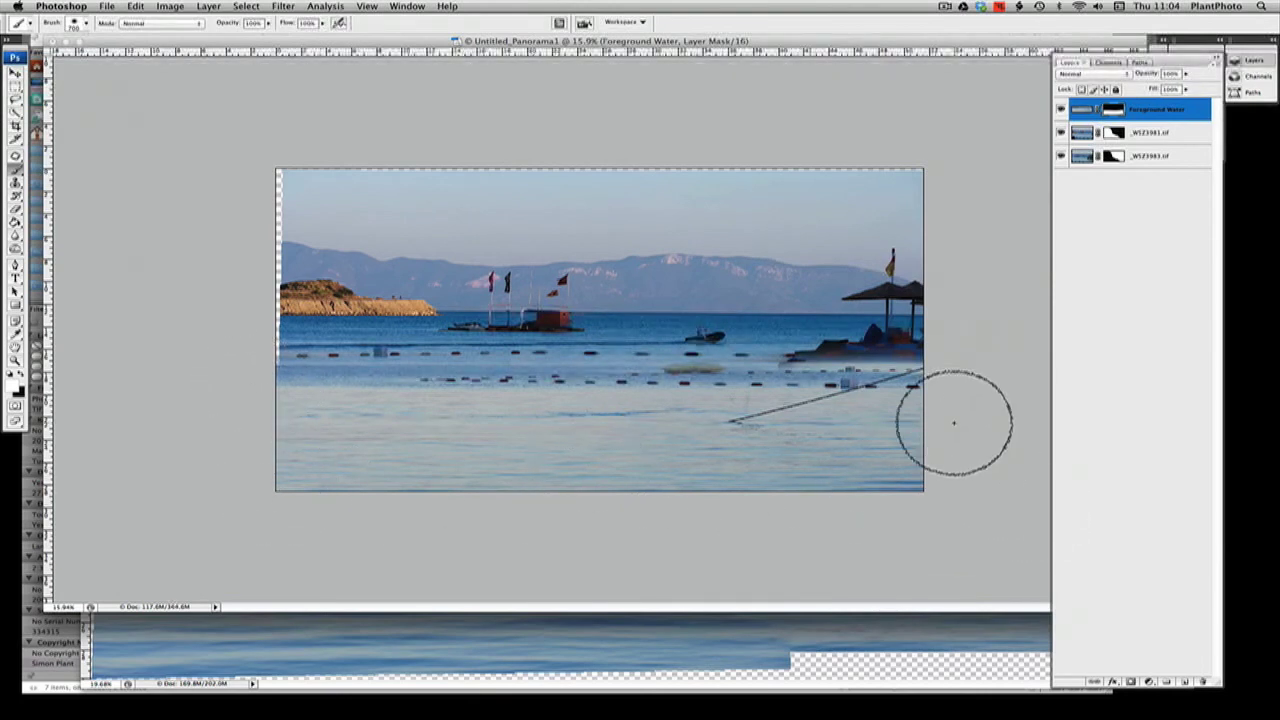
Compare the panorama with and without the painted foreground water by toggling the layer, and inspect its mask
left_click(1061, 110)
left_click(1061, 110)
left_click(1061, 110)
left_click(1061, 110)
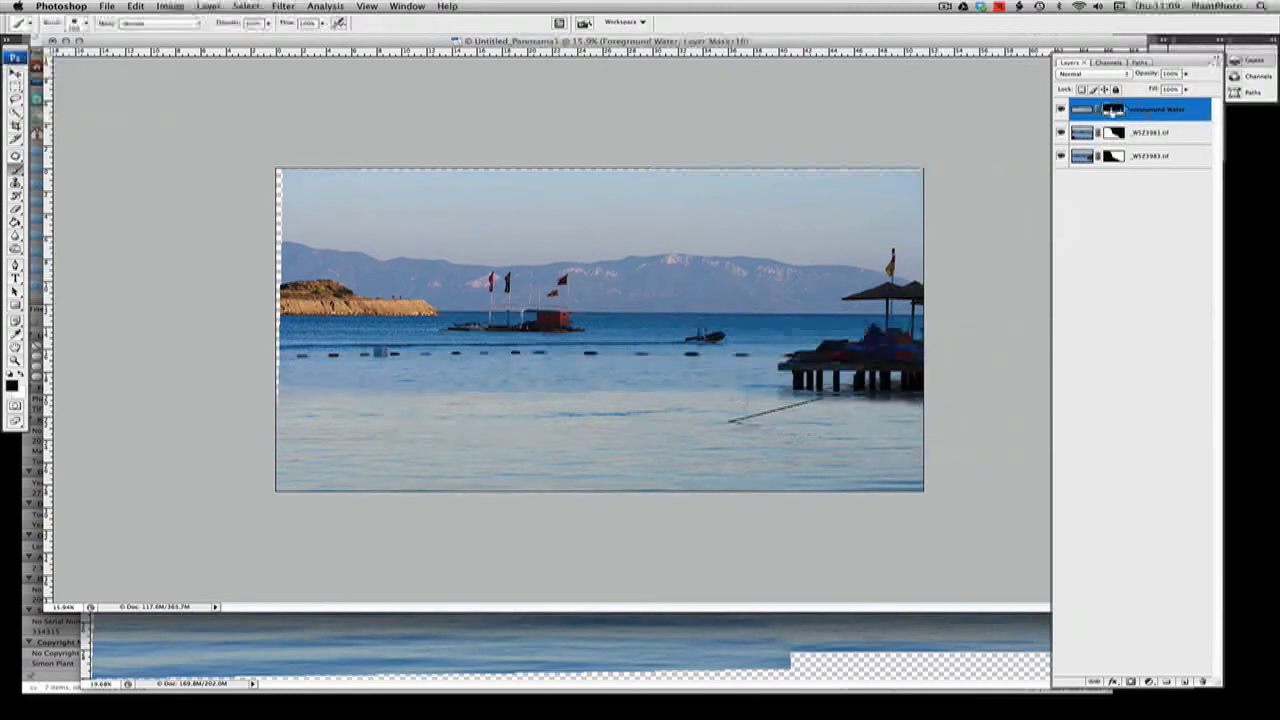
left_click(1112, 108, "alt")
left_click(1112, 108, "alt")
Hide the Foreground Water layer and try to merge _WSZ3981.tif into _WSZ3983.tif with the layer mask applied
left_click(1152, 136)
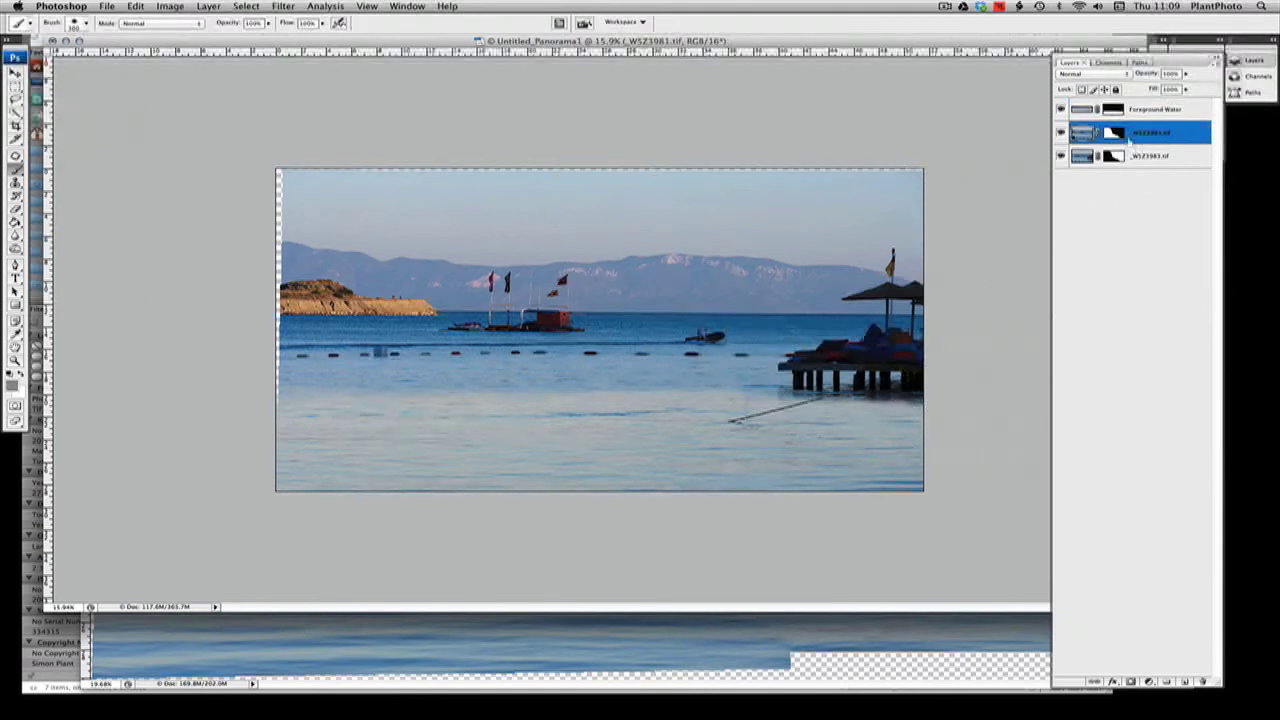
left_click(1061, 109)
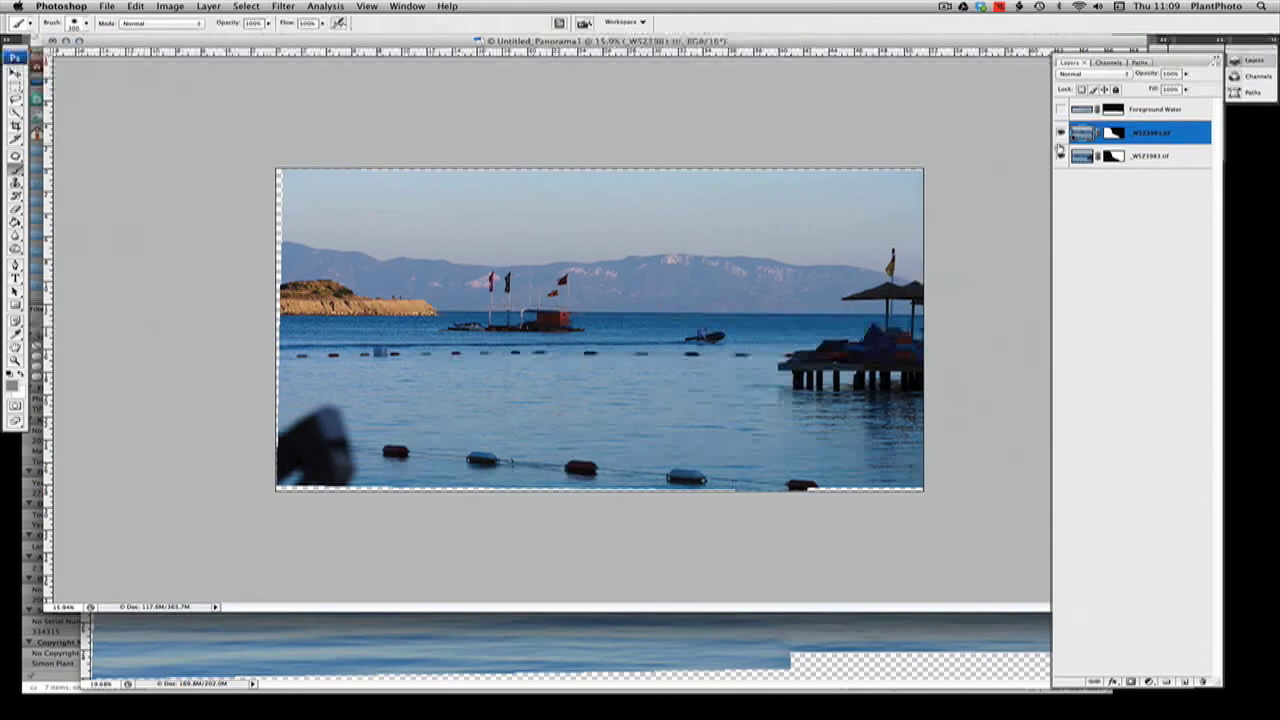
key("super+e")
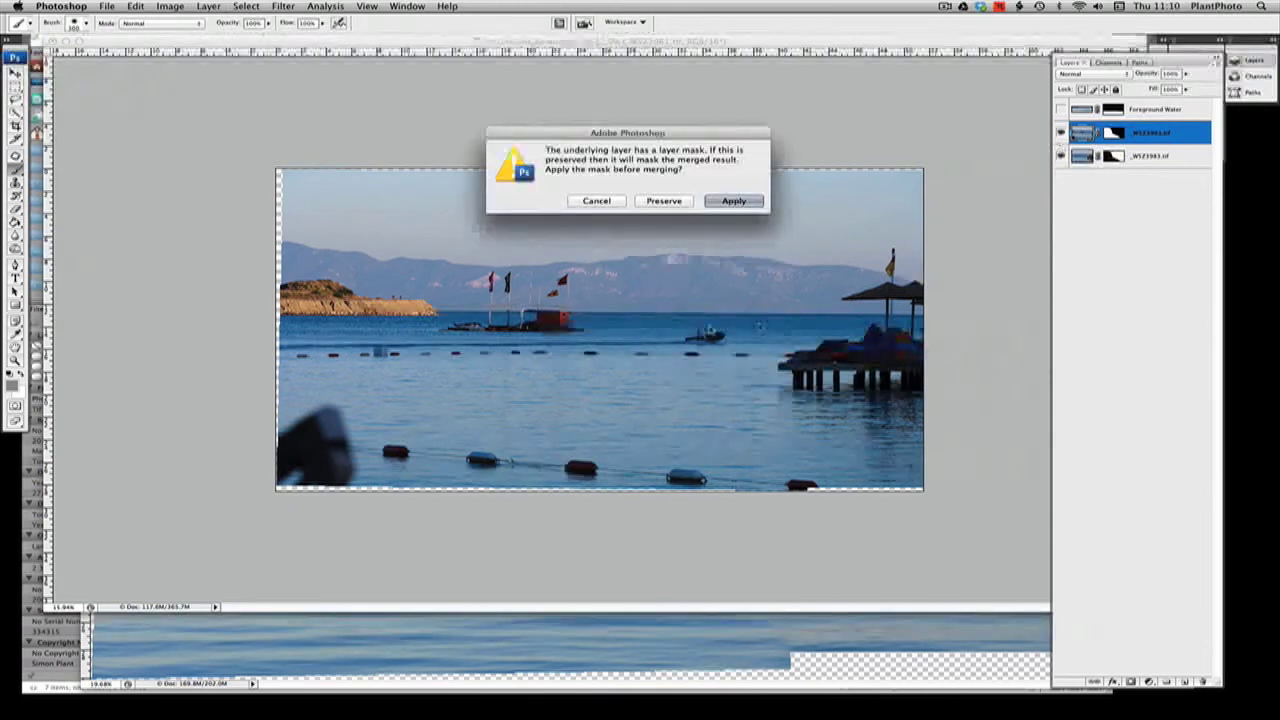
left_click(734, 201)
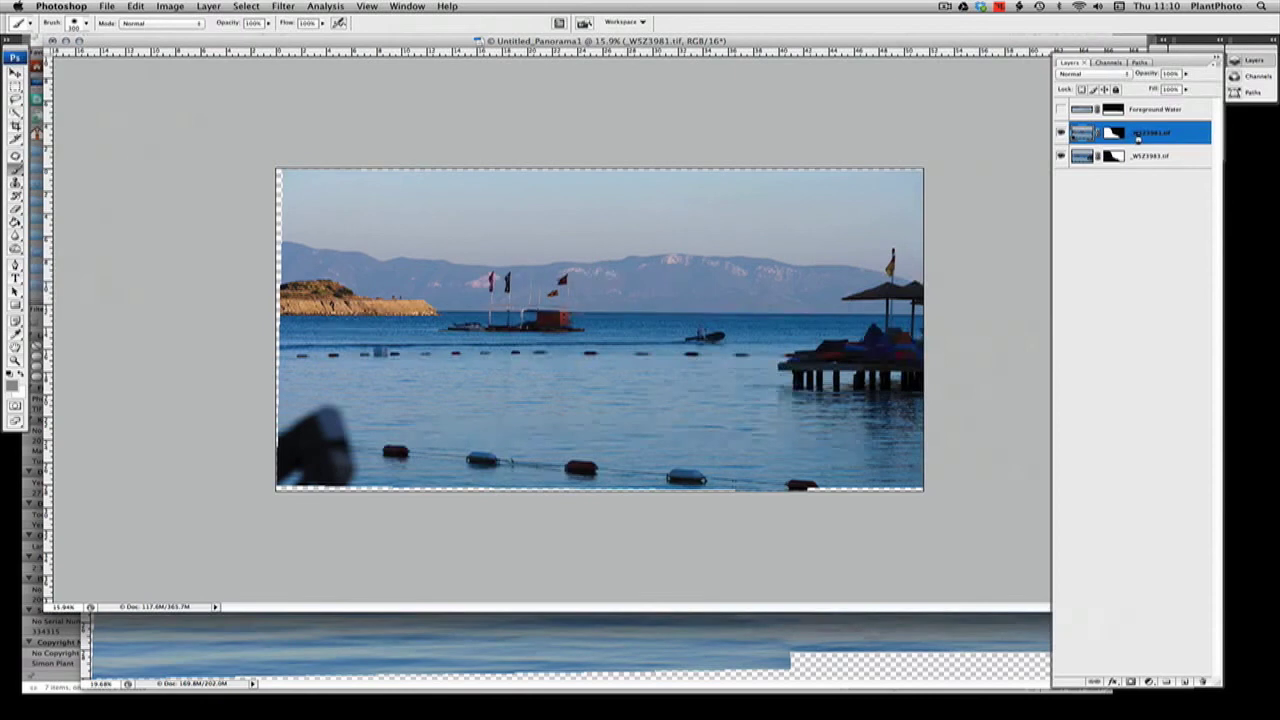
Merge the _WSZ3981.tif layer into _WSZ3983.tif and show the Foreground Water layer over the merged panorama
key("super+e")
left_click(1062, 132)
left_click(1062, 132)
left_click(1062, 110)
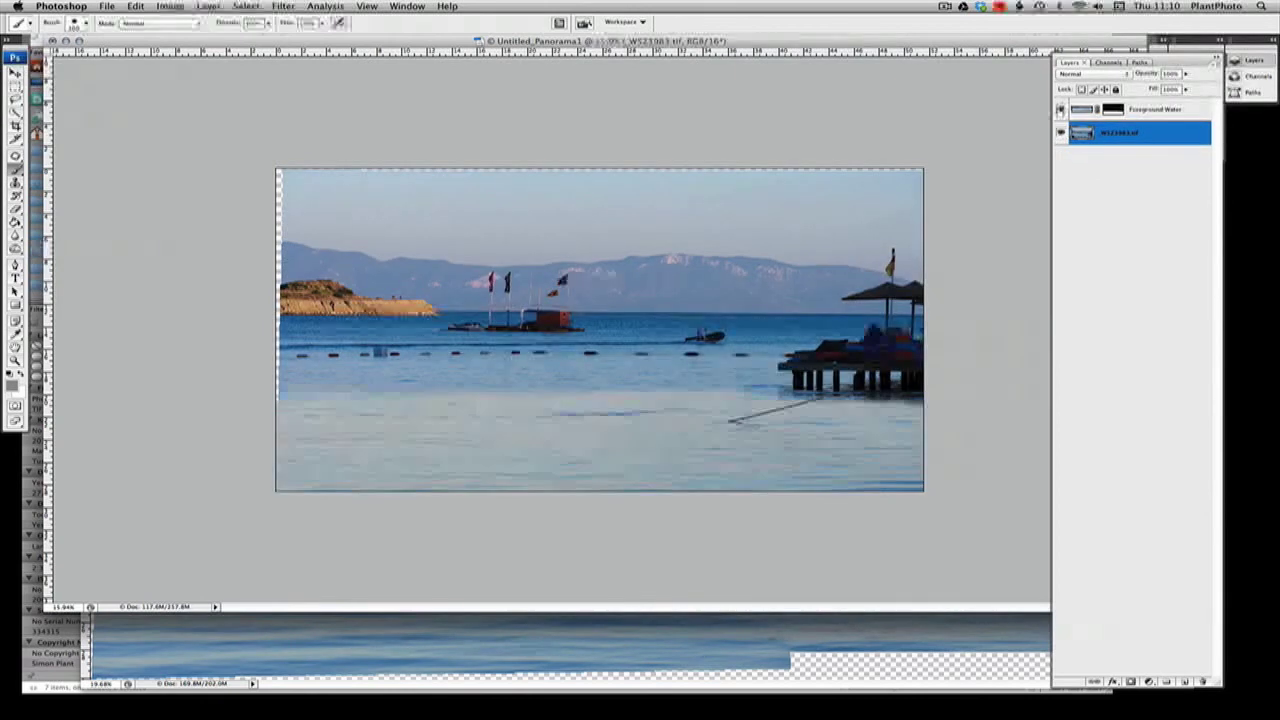
left_click(1062, 110)
left_click(1062, 110)
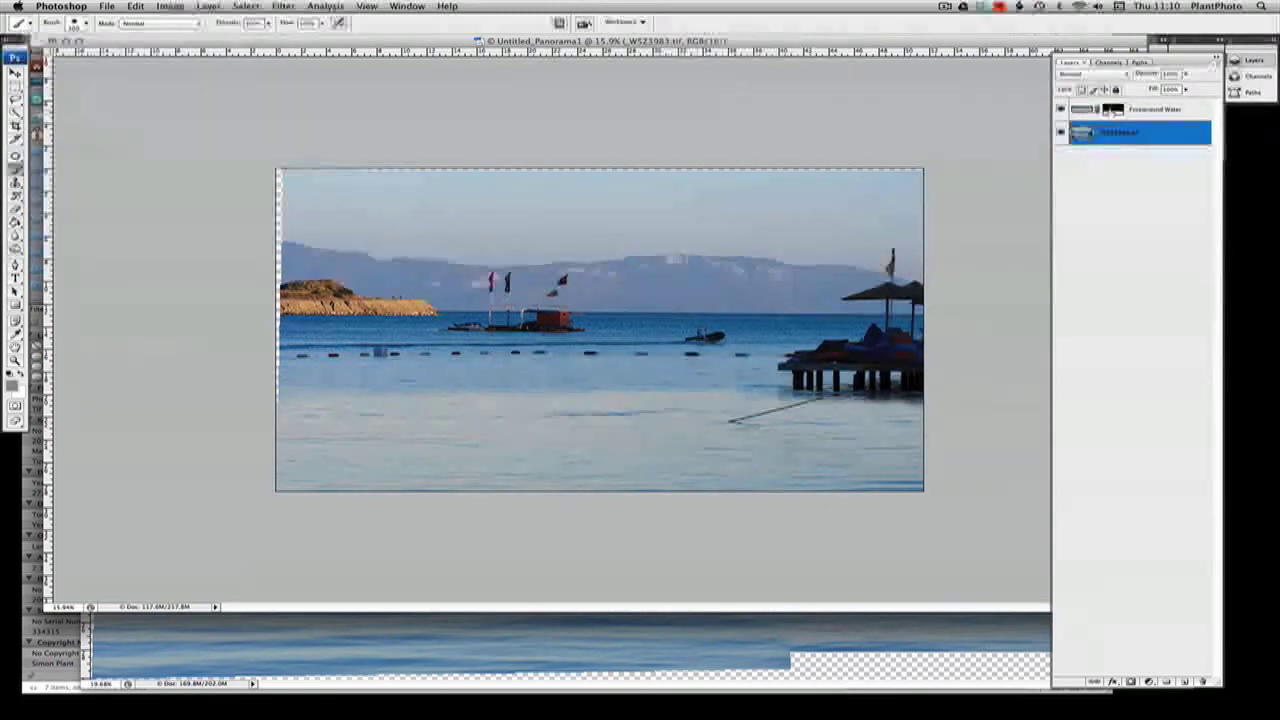
left_click(1113, 112)
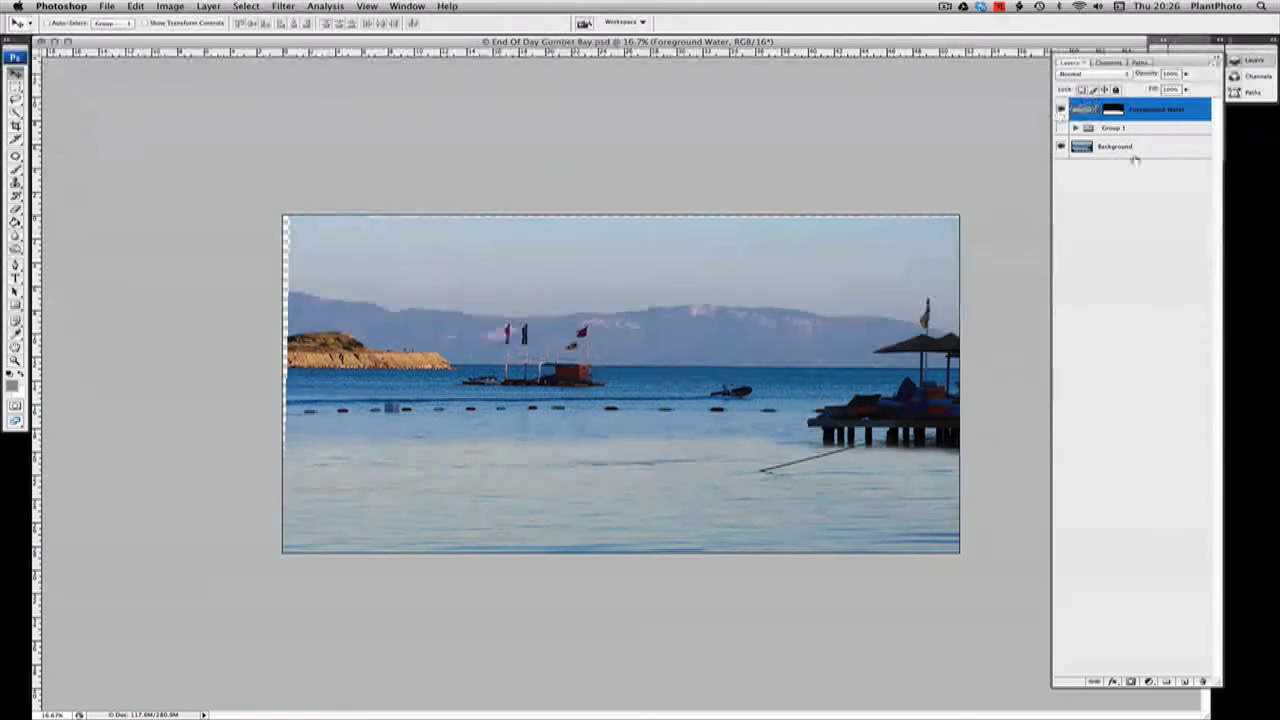
Hide the Foreground Water layer and duplicate the Background layer
left_click(1061, 109)
left_click(1061, 109)
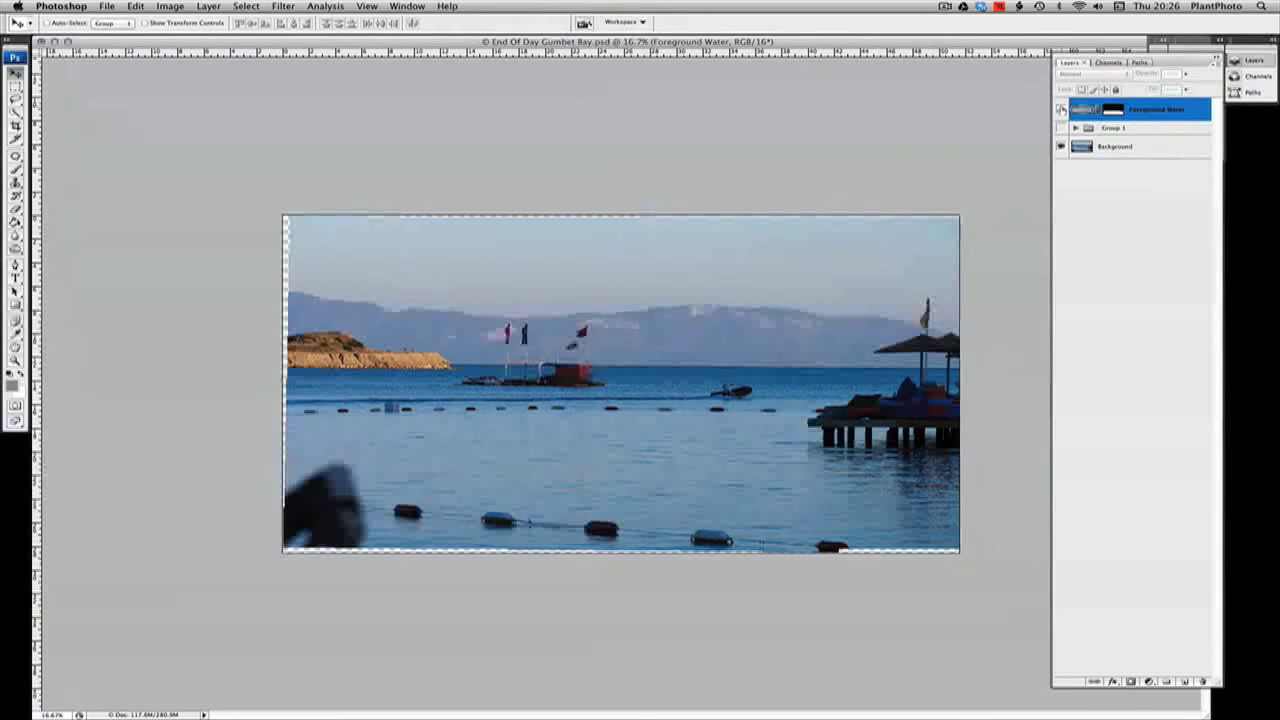
left_click(1061, 109)
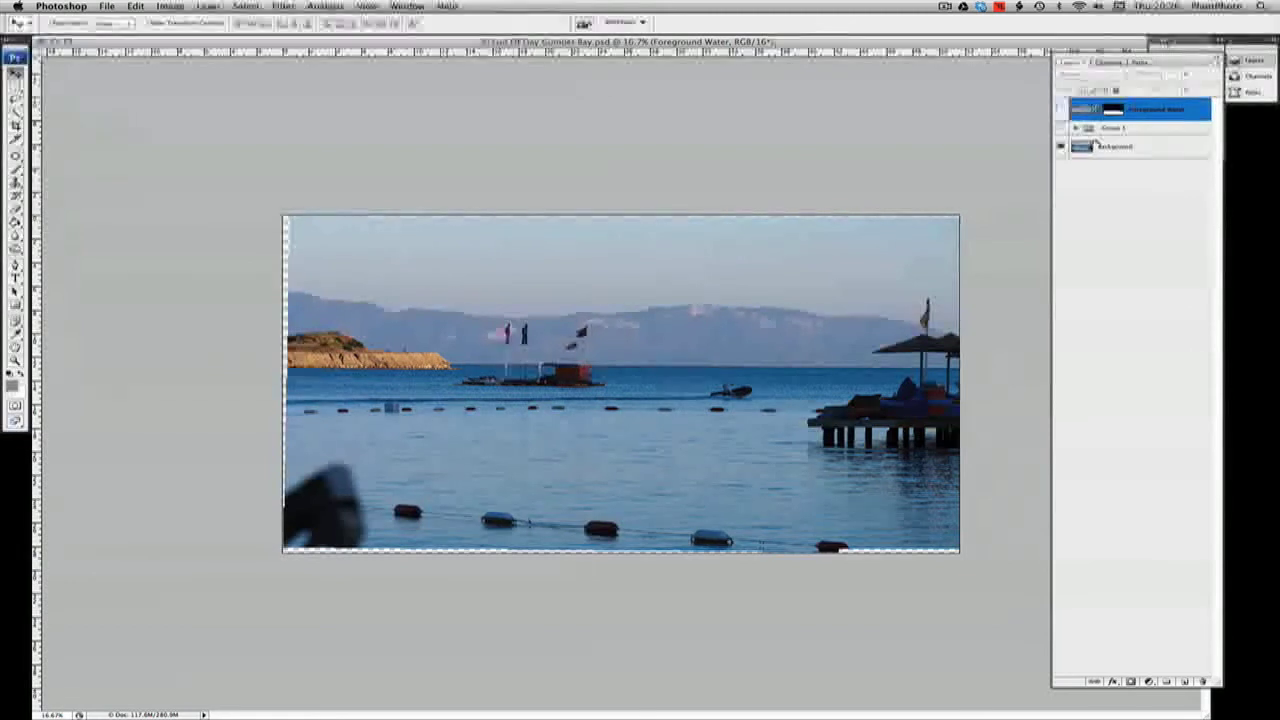
left_click(1152, 153)
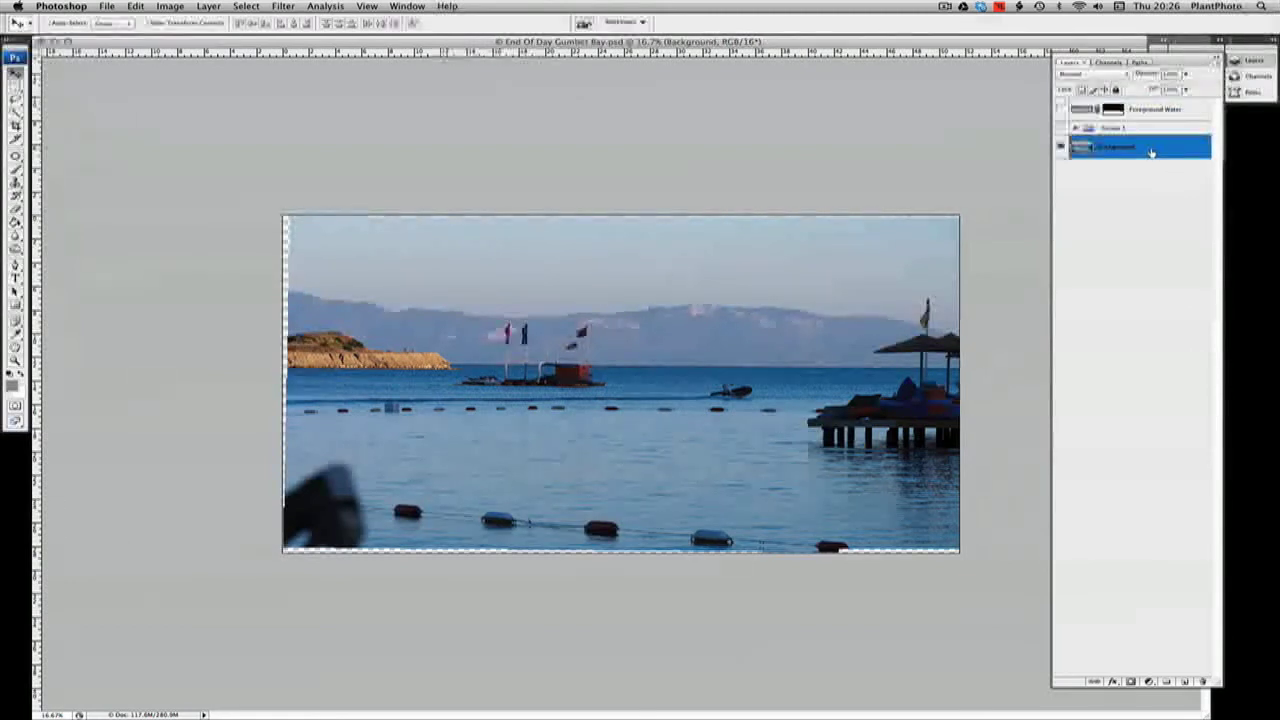
key("super+j")
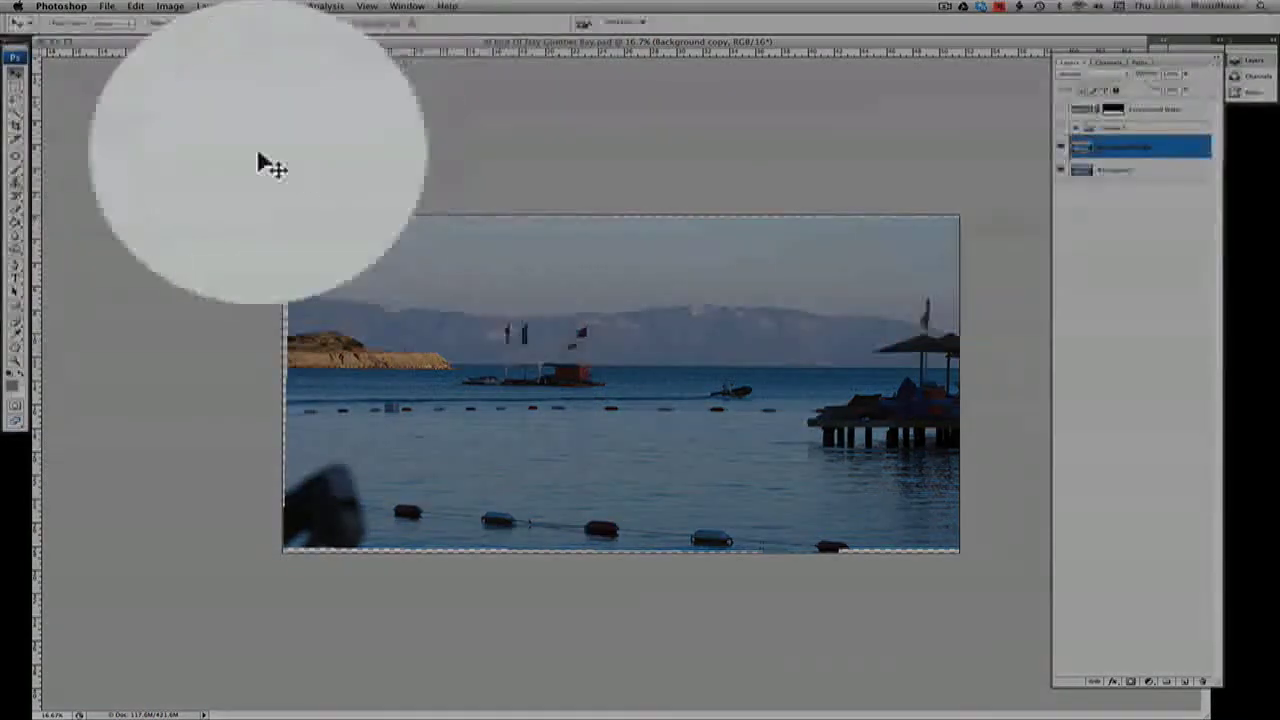
Lasso around the front parasol and the flagpole below the flag, and shift the selection outline onto the clear mountainside
left_click(16, 99)
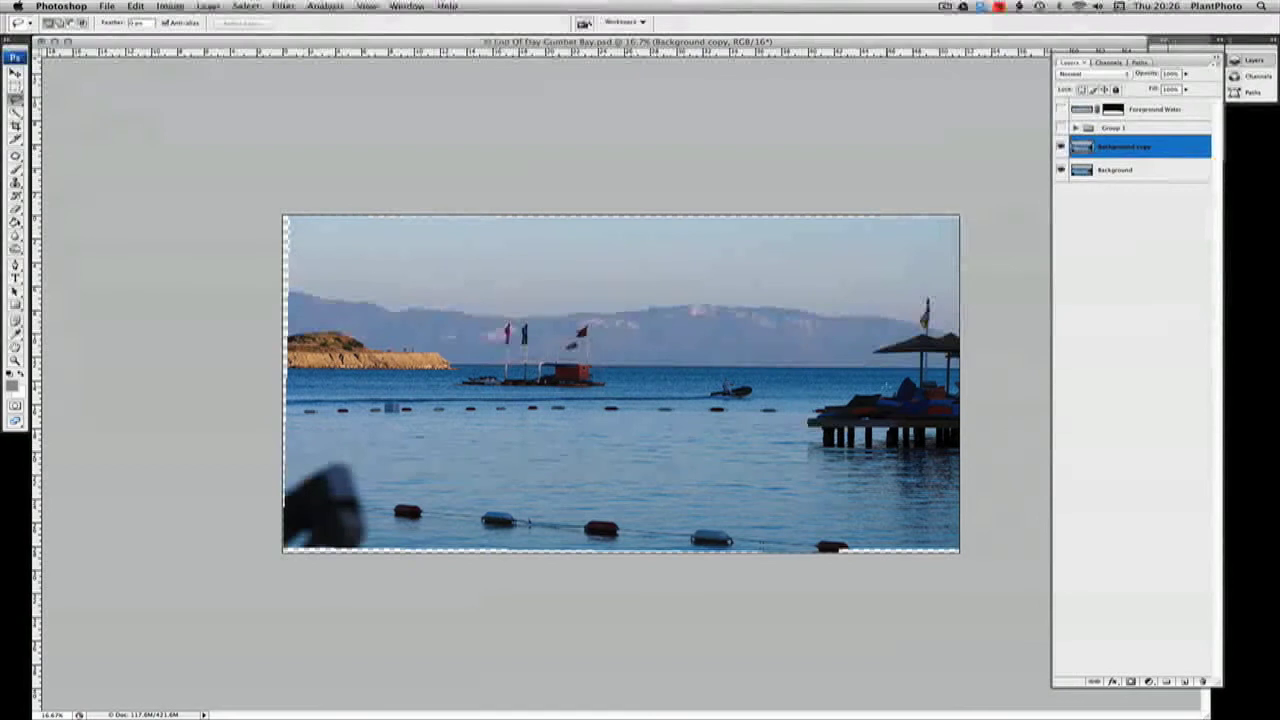
key("super+space")
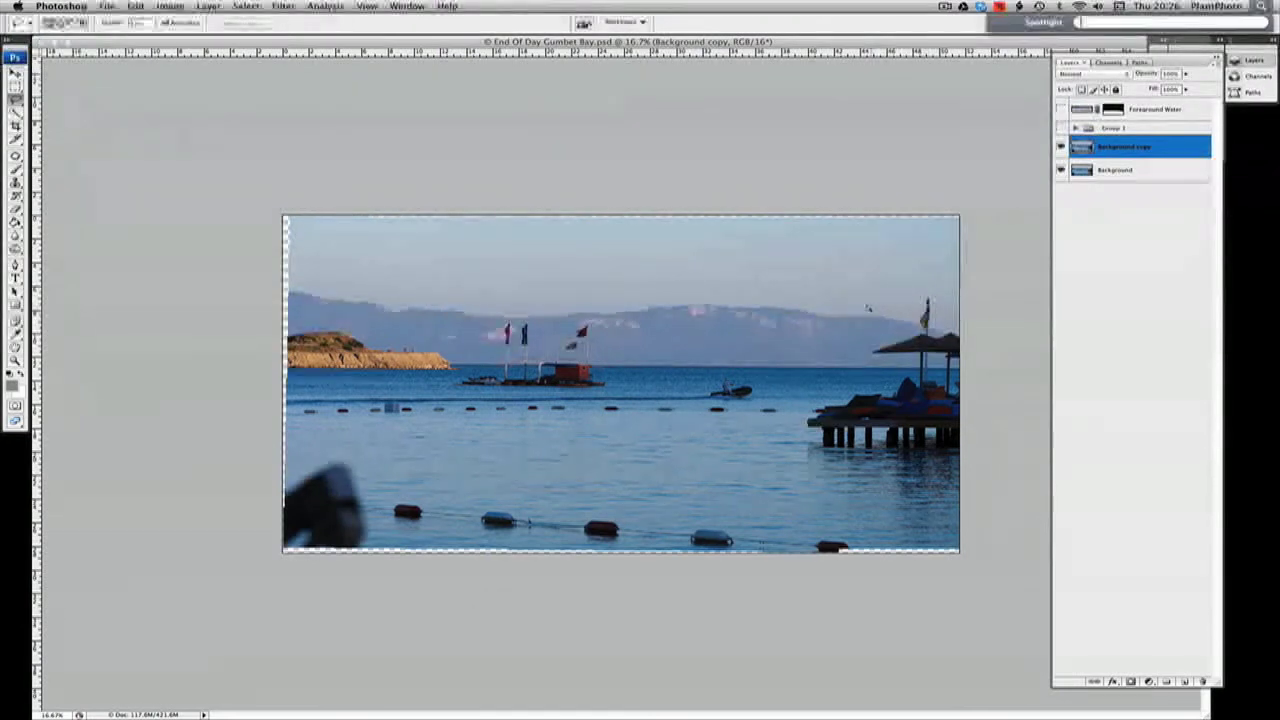
left_click_drag(869, 309, 1012, 395)
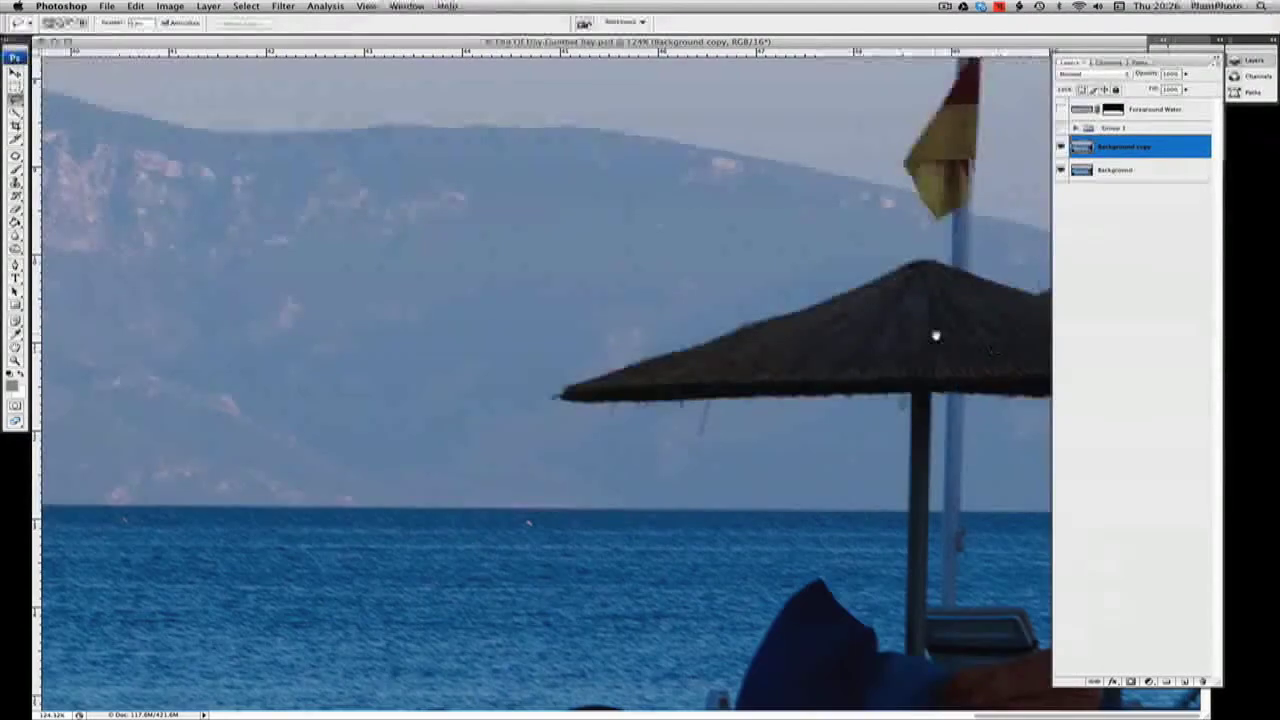
scroll(800, 310, "down", 3)
scroll(700, 280, "down", 1)
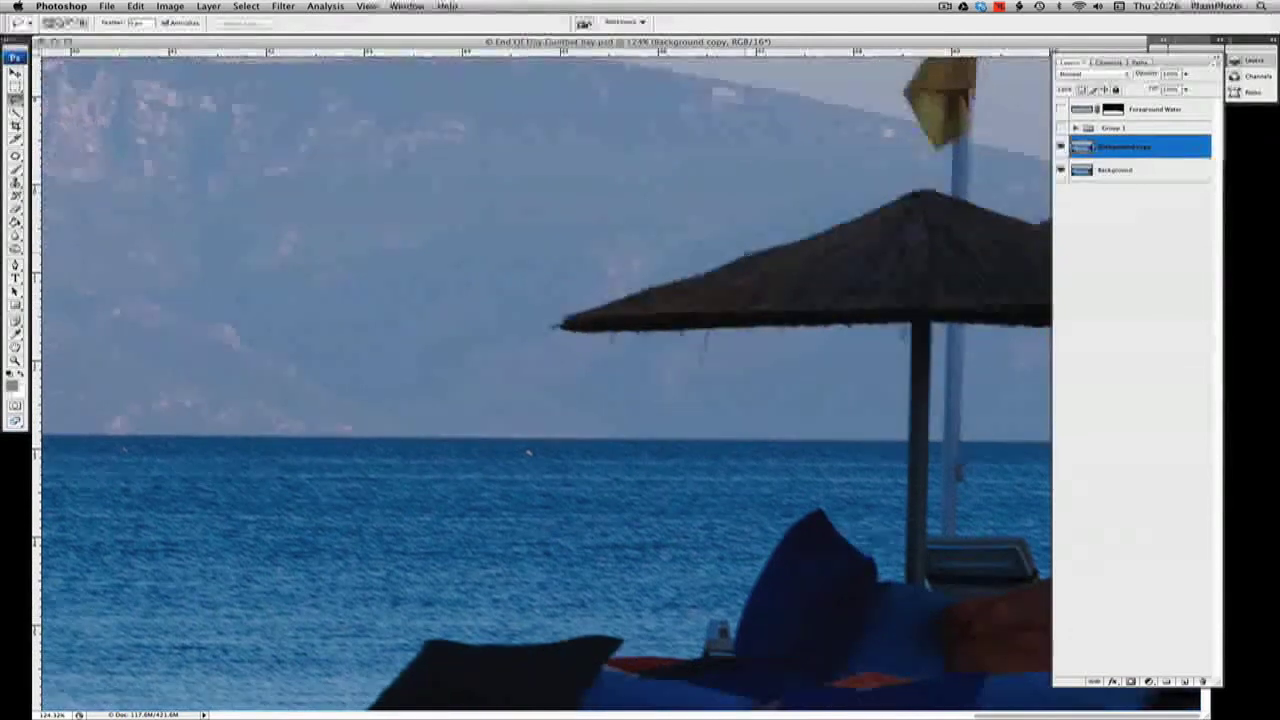
right_click(738, 244)
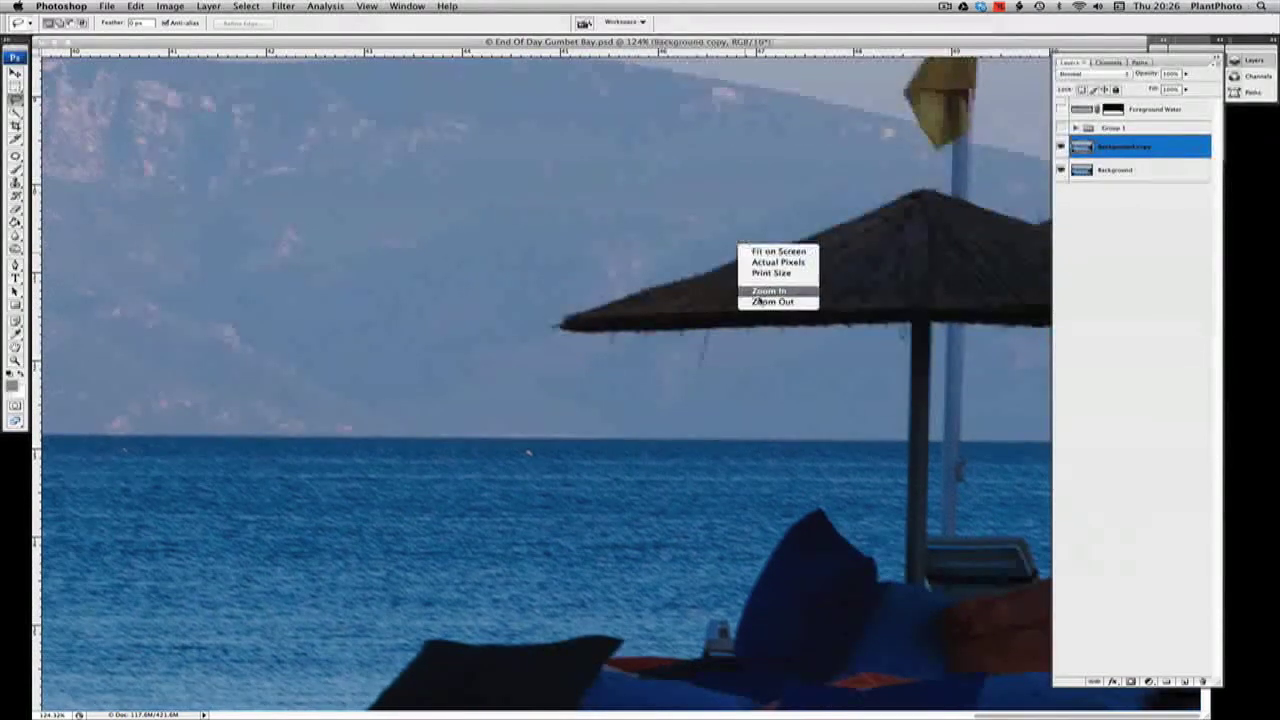
left_click(758, 299)
right_click(708, 212)
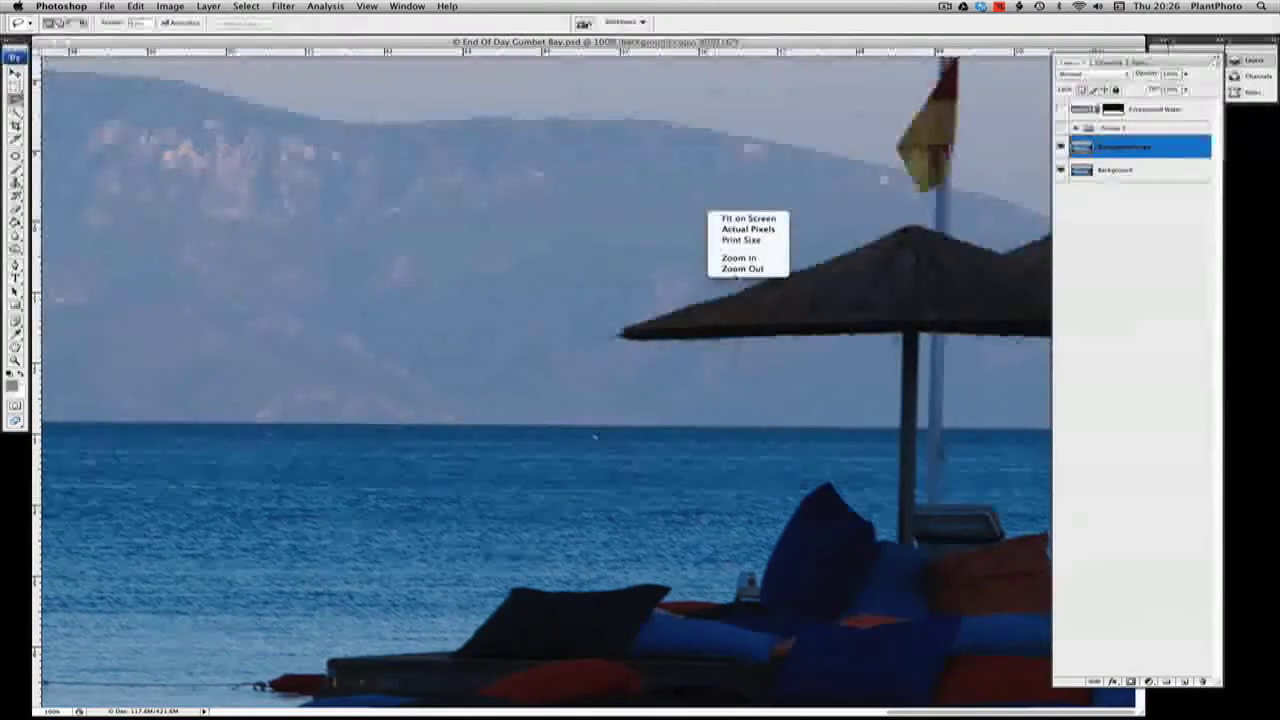
left_click(735, 273)
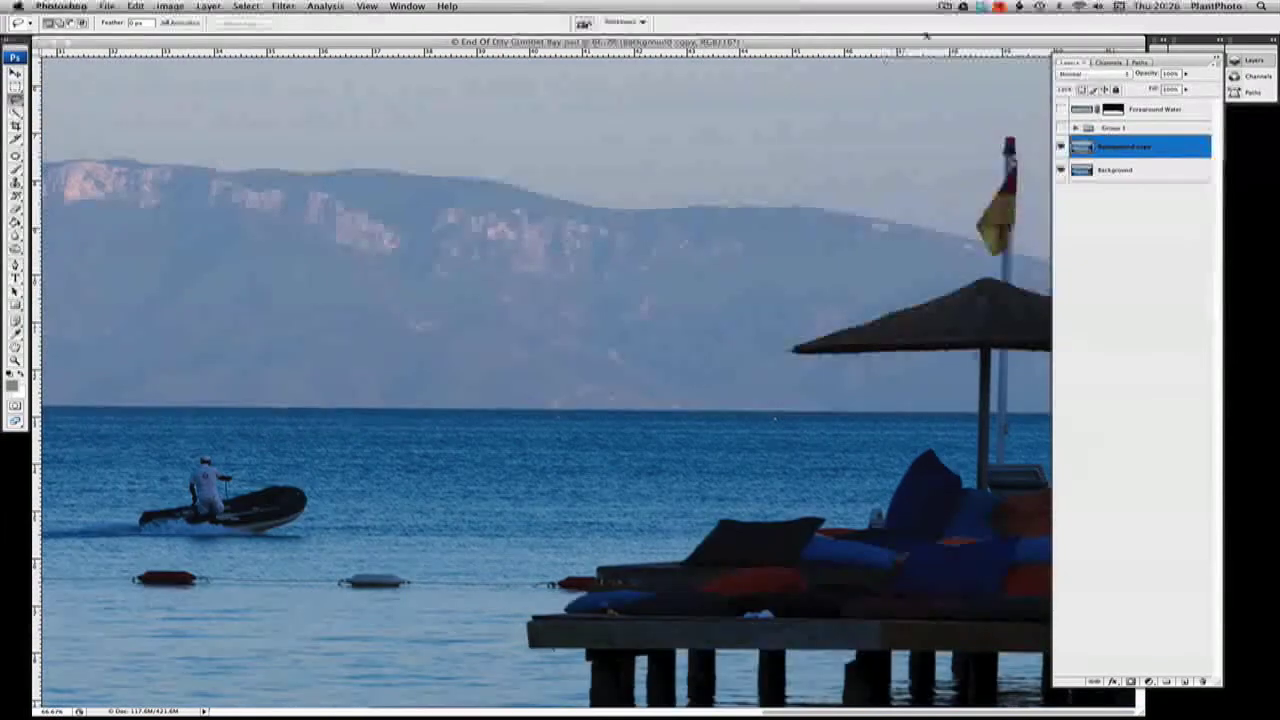
left_click_drag(926, 40, 771, 56)
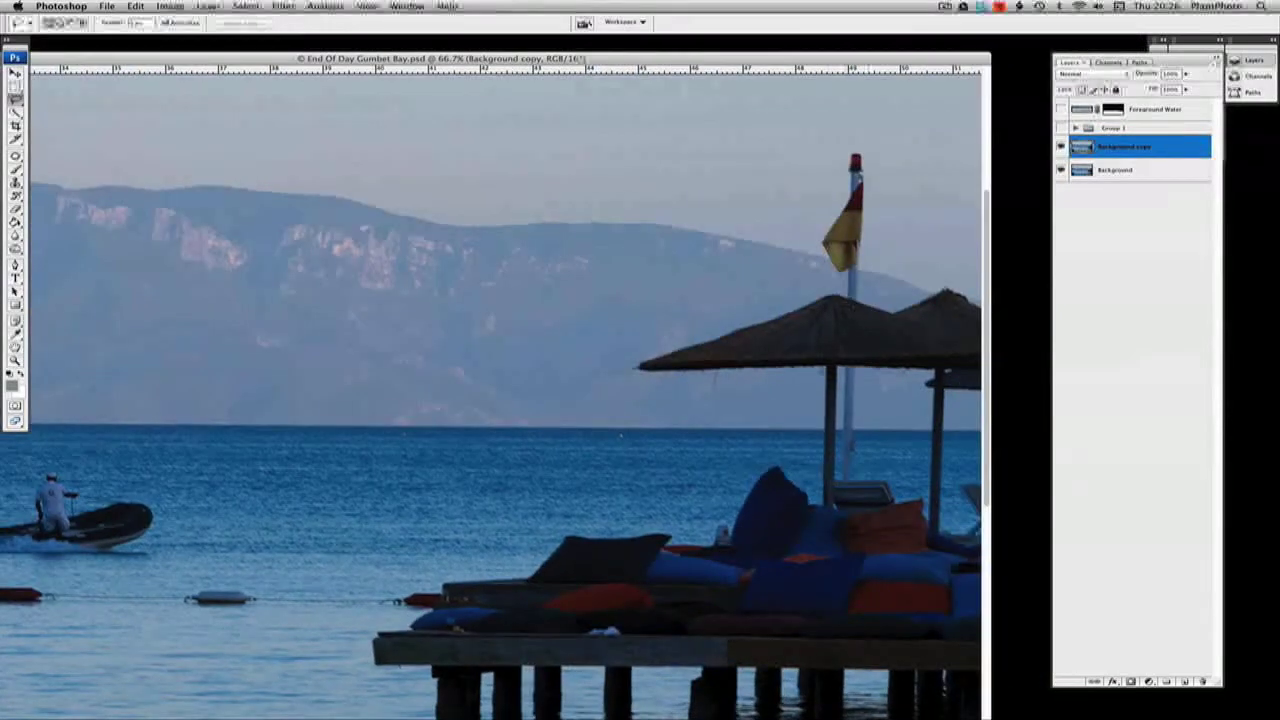
left_click(845, 275)
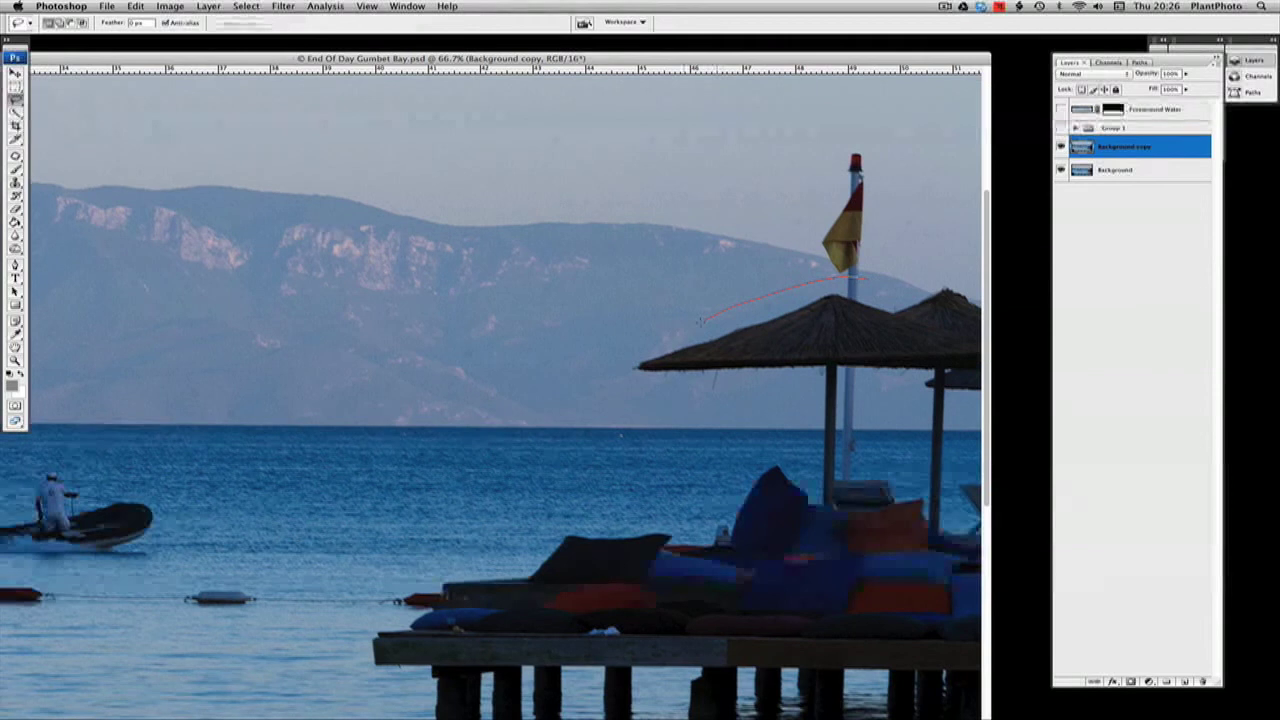
mouse_move(635, 383)
left_mouse_down()
mouse_move(776, 407)
mouse_move(828, 428)
left_mouse_up()
mouse_move(912, 343)
left_mouse_down()
mouse_move(900, 298)
mouse_move(868, 279)
left_mouse_up()
left_click_drag(801, 362, 293, 352)
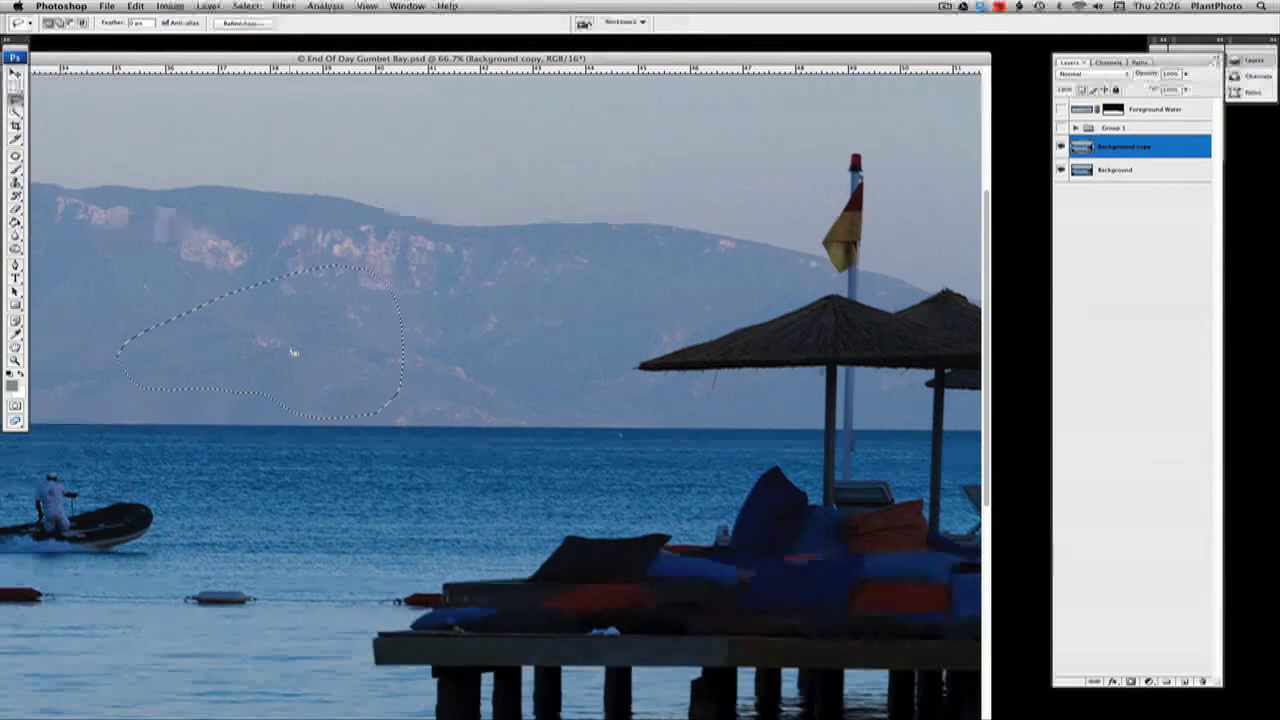
Copy the selected mountainside to a new layer and move the patch over the front parasol and flagpole
key("super+j")
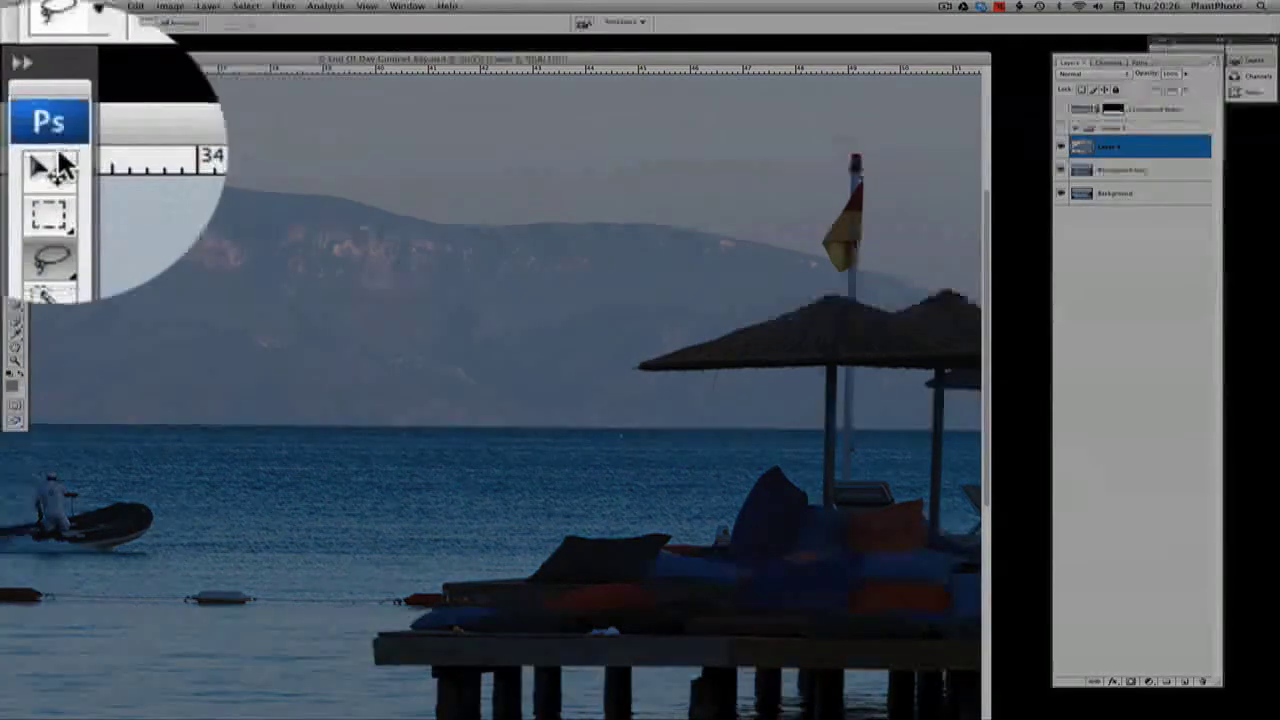
left_click(16, 72)
left_click_drag(351, 371, 805, 380)
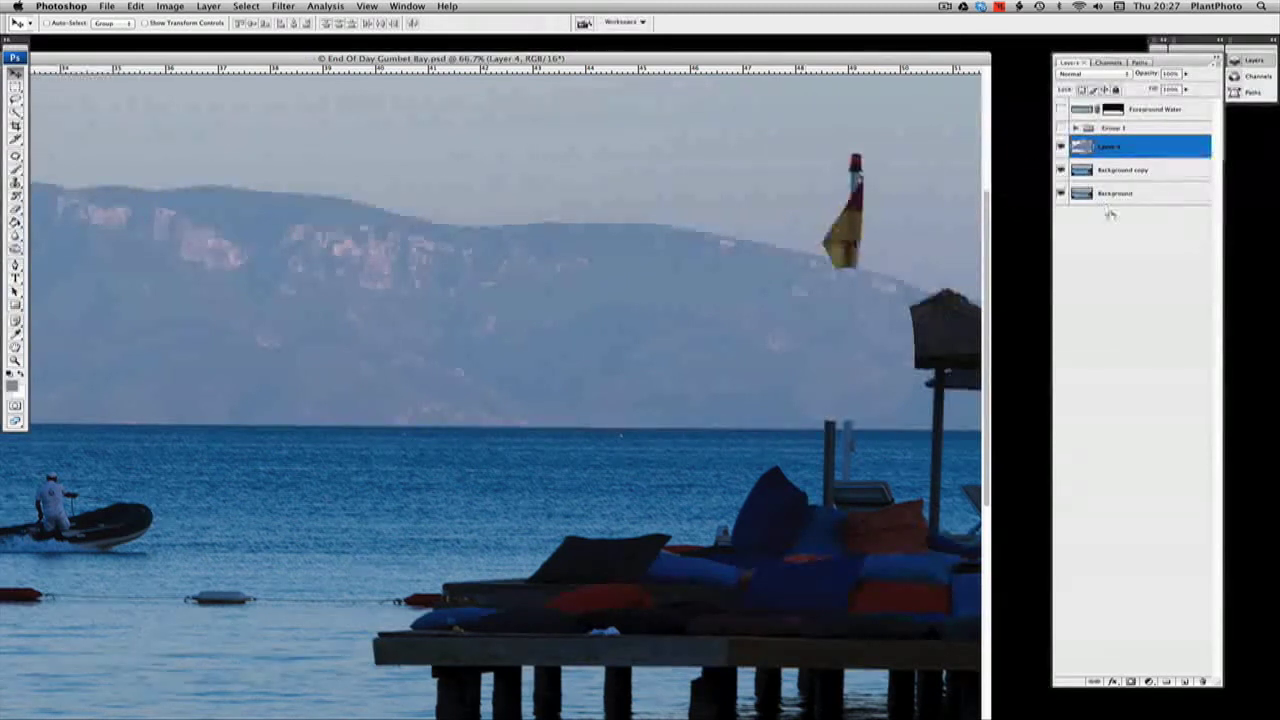
Copy a lassoed patch of mountainside from Background copy to a new layer and position it over the pole remnant below the flag
left_click(1137, 180)
left_click(15, 98)
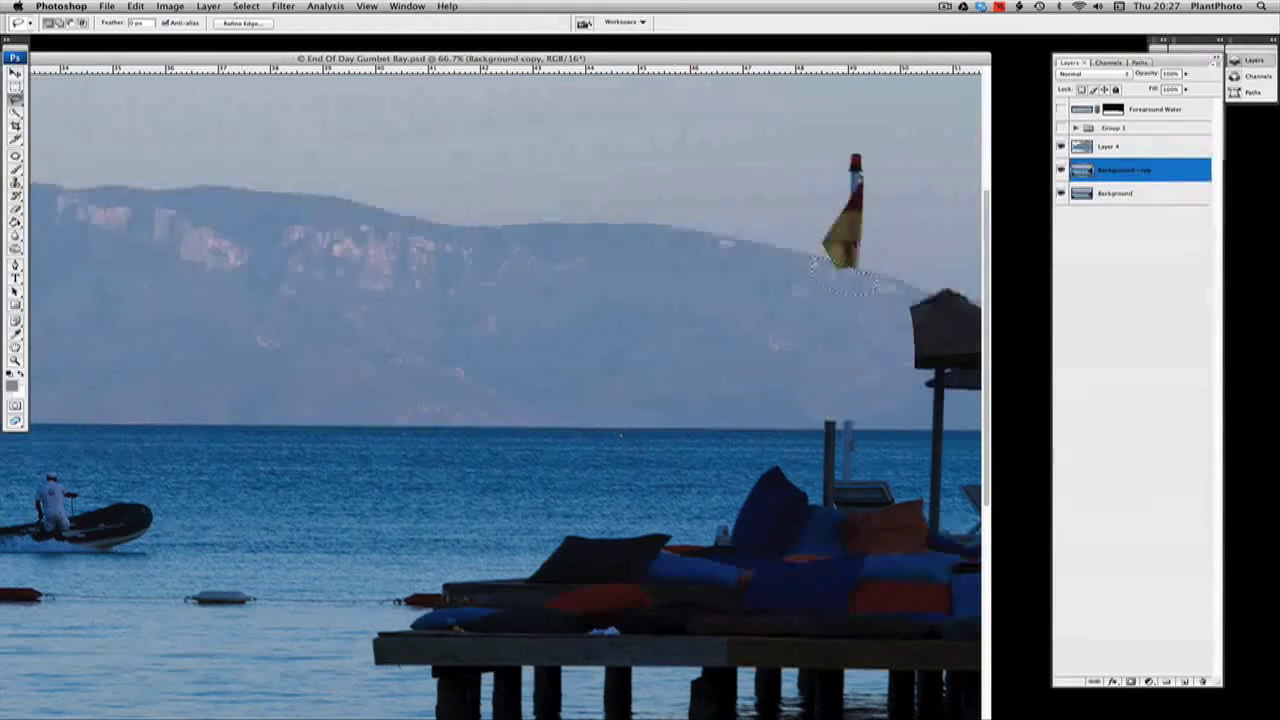
left_click_drag(843, 281, 675, 252)
key("ctrl+j")
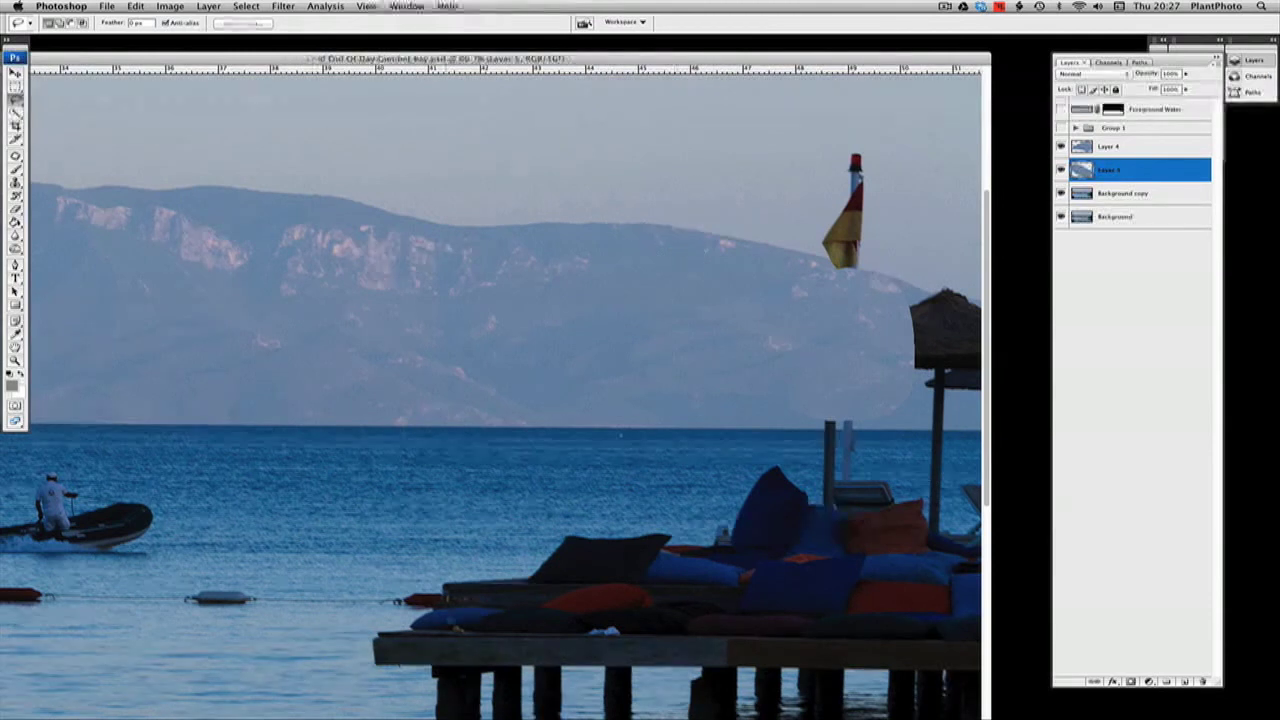
left_click(16, 75)
left_click_drag(481, 363, 658, 391)
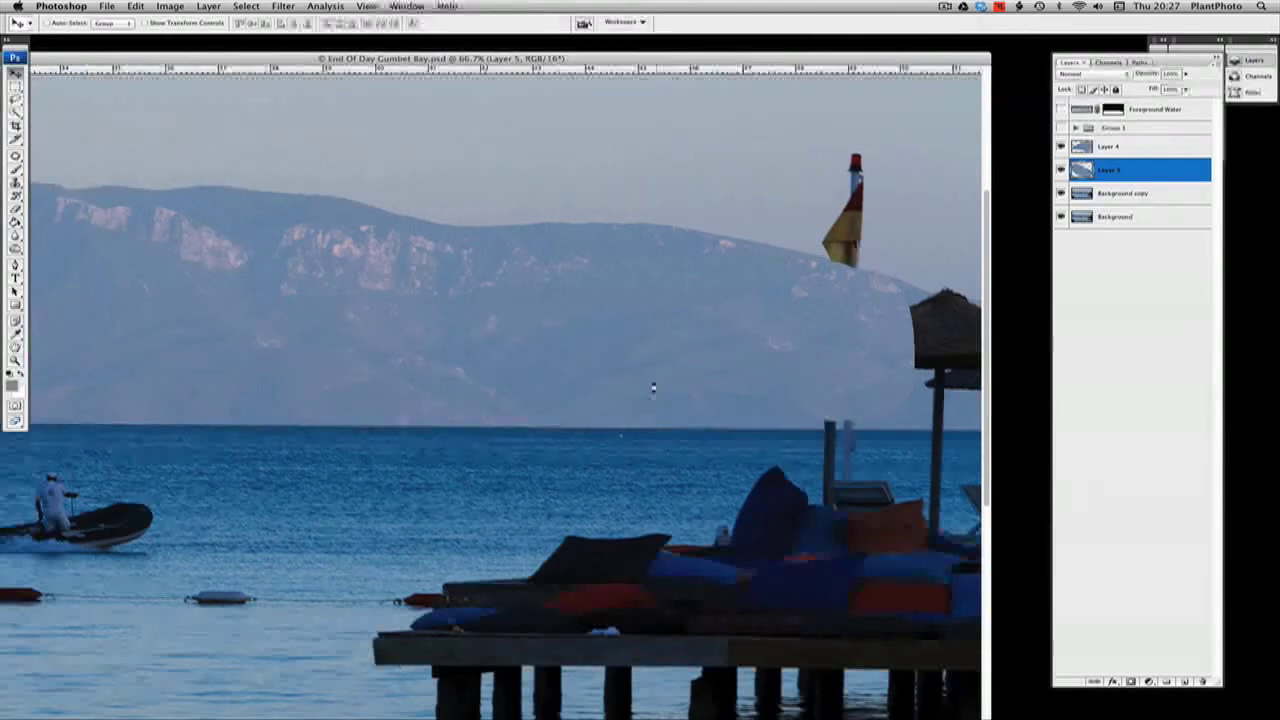
left_click_drag(653, 388, 657, 391)
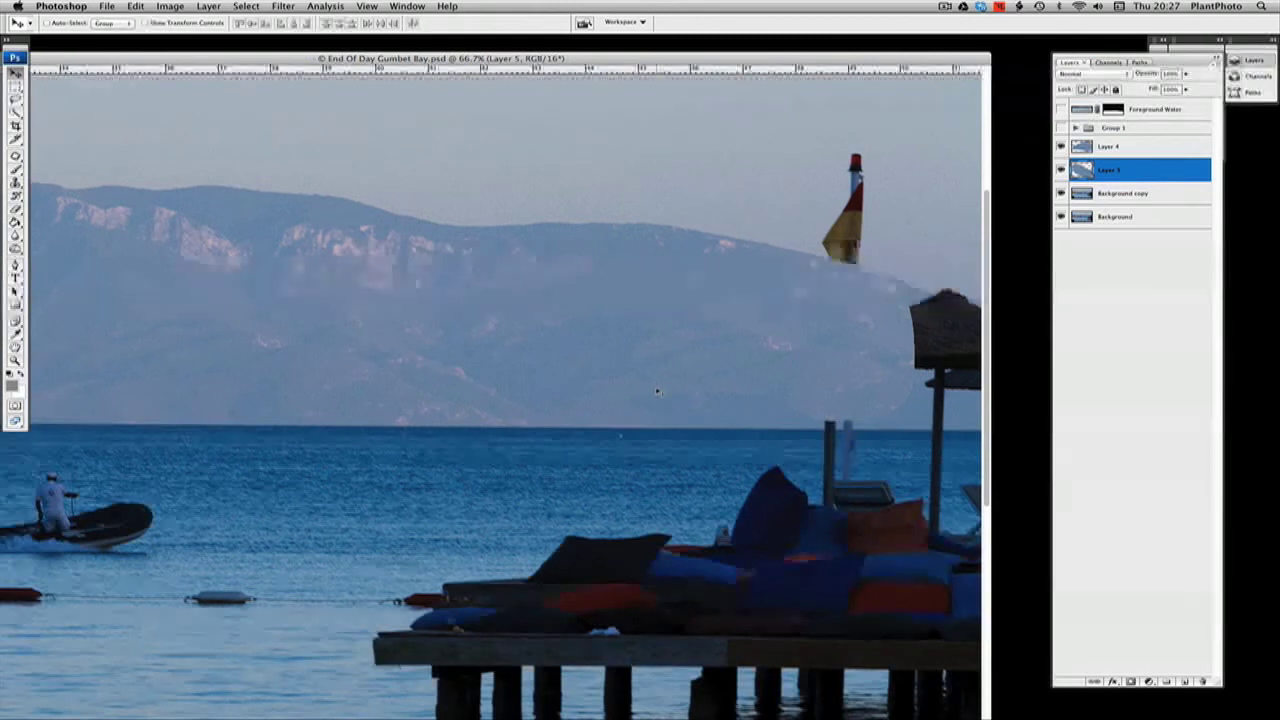
Merge both mountain patch layers into Background copy and compare the result with the original by toggling its visibility
double_click(1160, 150)
left_click(1135, 169)
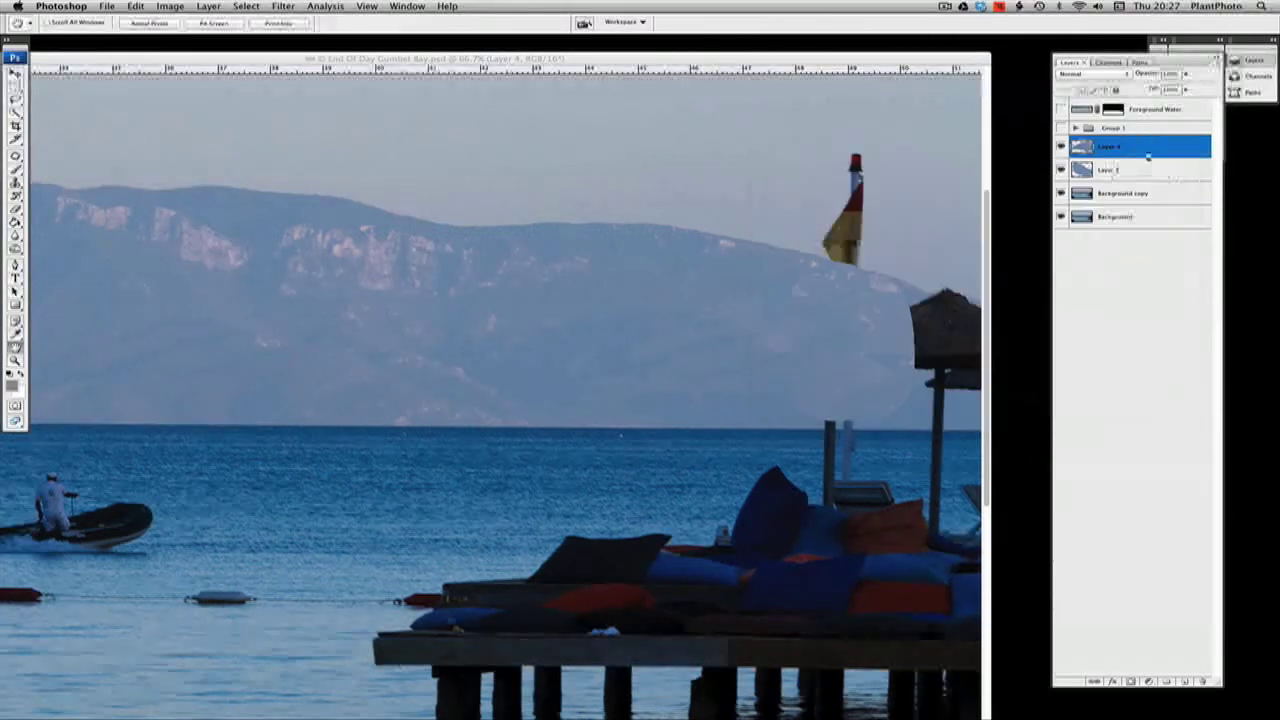
key("super+e")
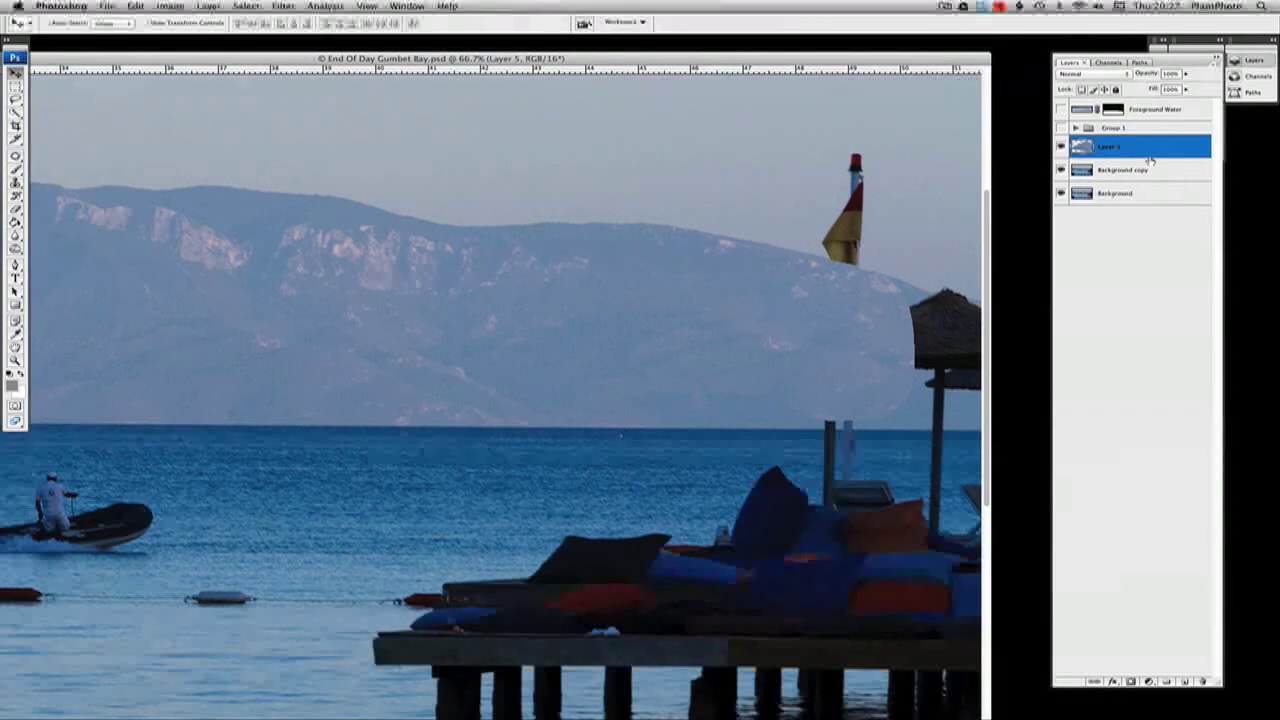
key("super+e")
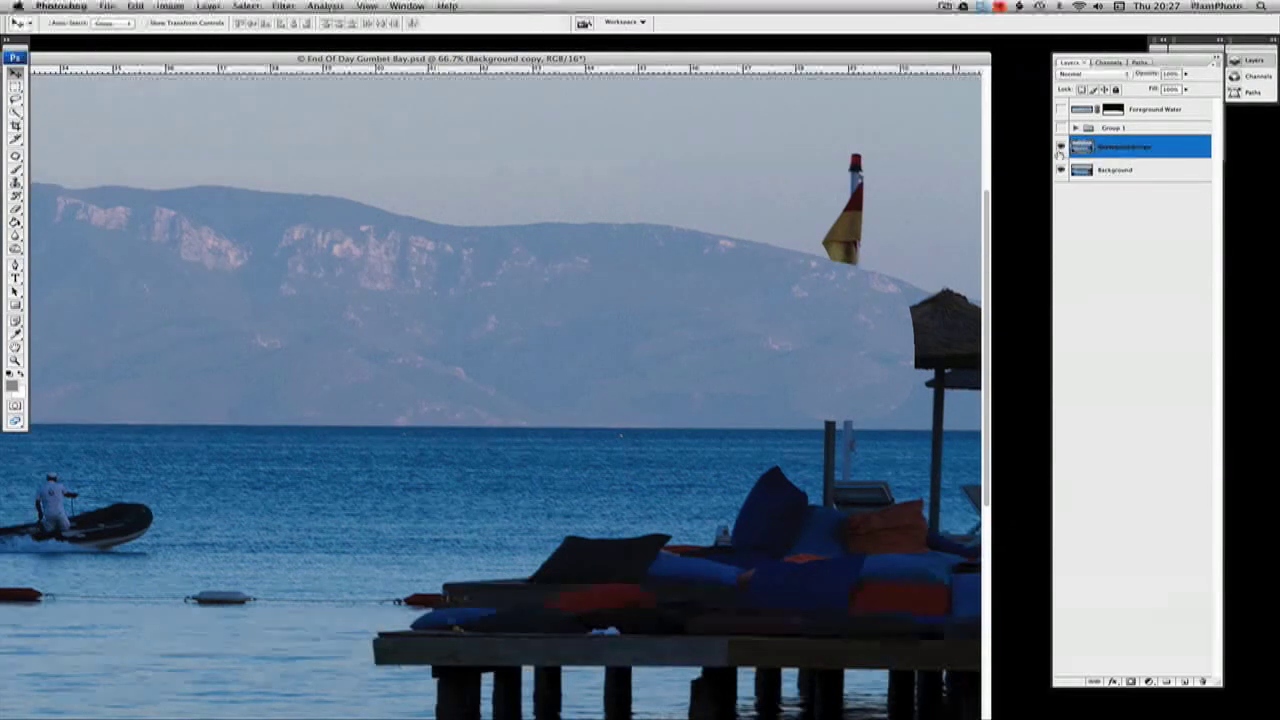
left_click(1061, 147)
left_click(1061, 147)
left_click(1061, 147)
left_click(1061, 147)
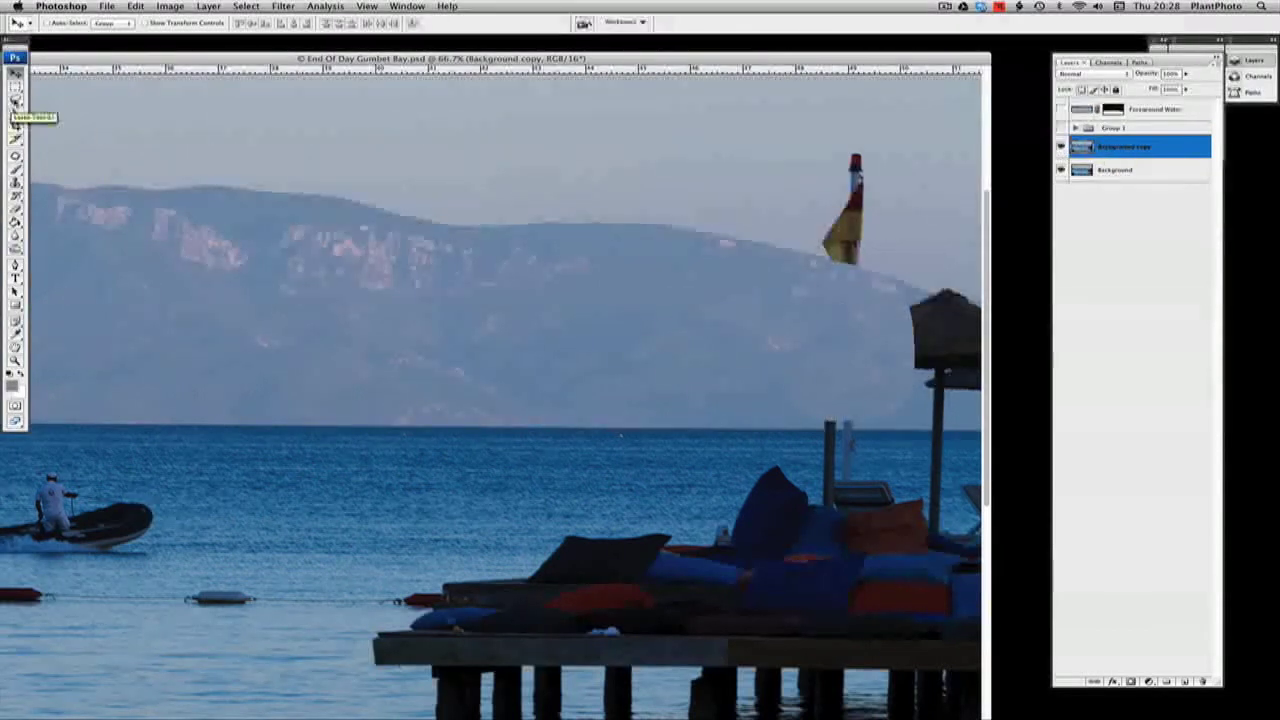
Lasso around the remaining pole stubs and lounger behind the cushions, and shift the selection outline onto open sea at the horizon
left_click(15, 98)
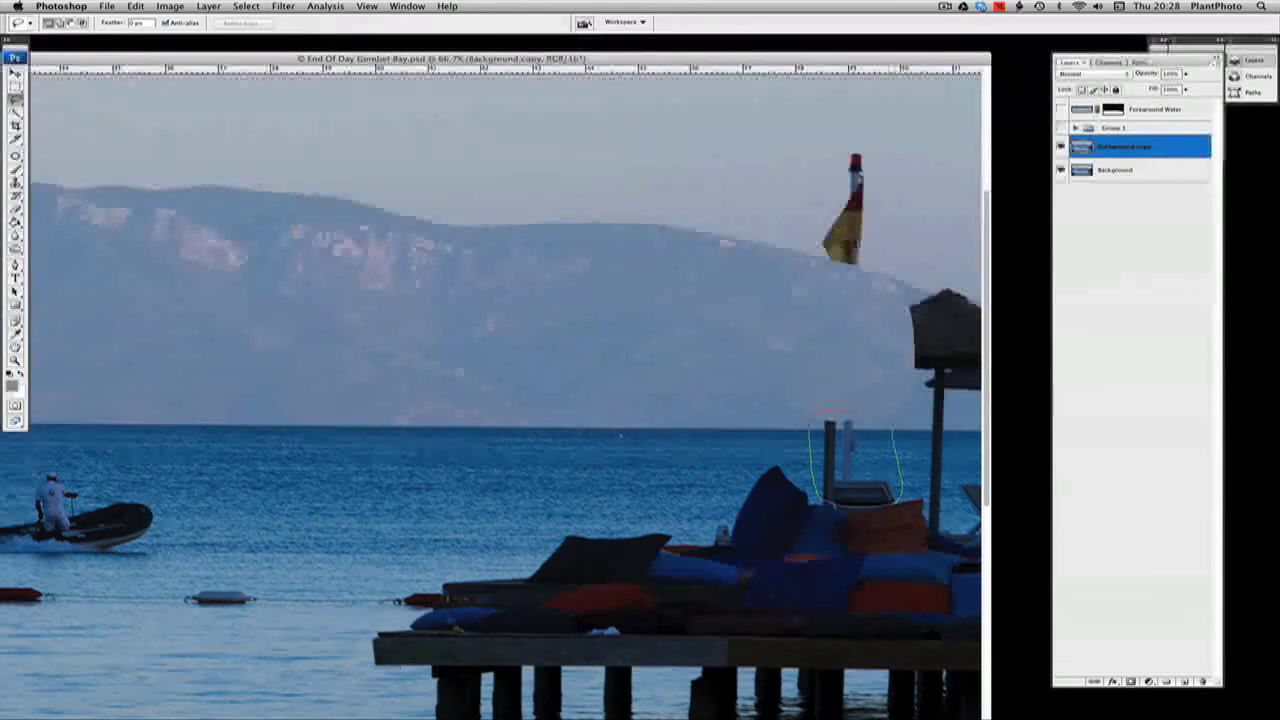
left_click_drag(855, 412, 826, 411)
left_click_drag(862, 455, 789, 446)
left_click_drag(688, 441, 682, 453)
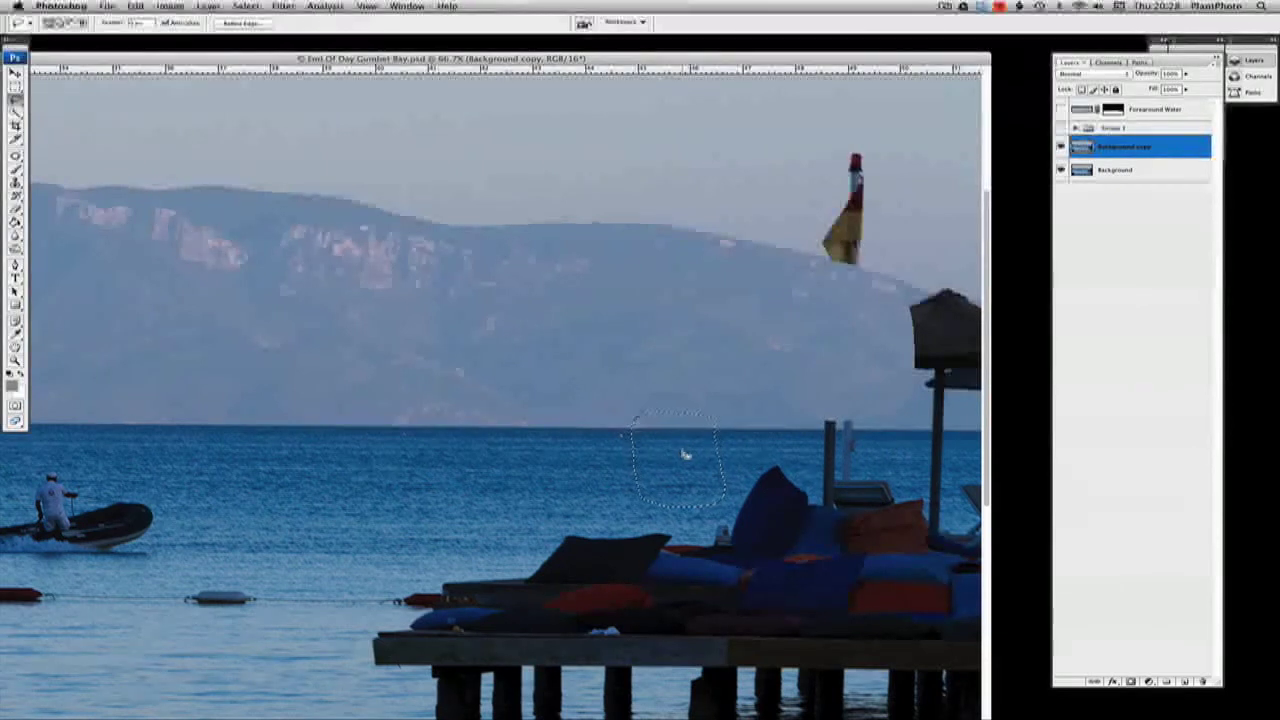
Cover the pole stubs with a copy of the selected sea patch and merge the patch into Background copy
key("super+j")
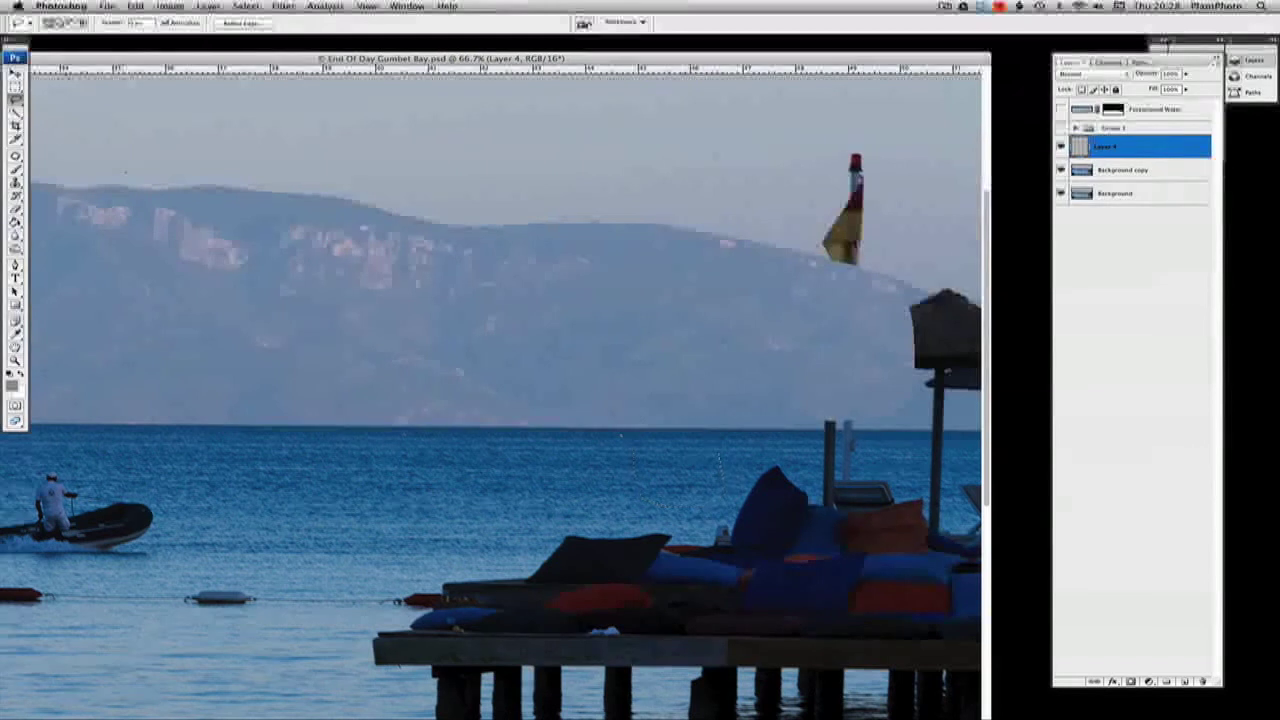
key("v")
left_click_drag(703, 487, 835, 473)
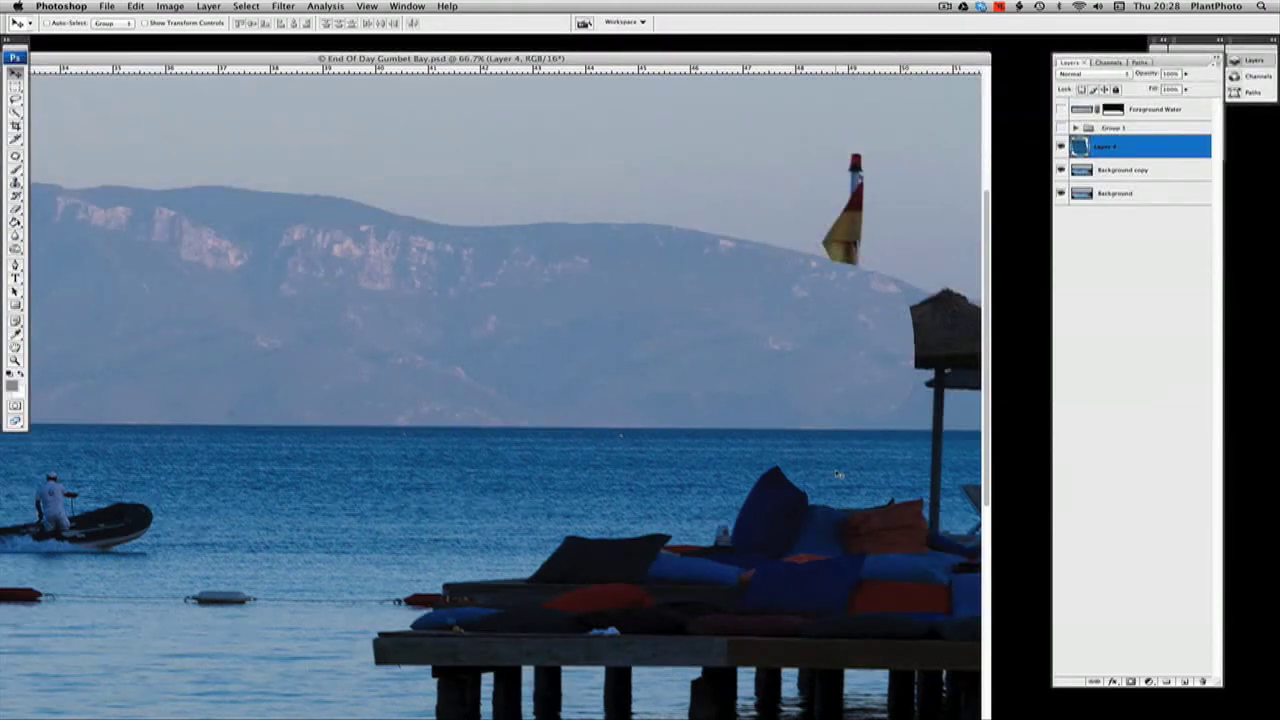
key("super+e")
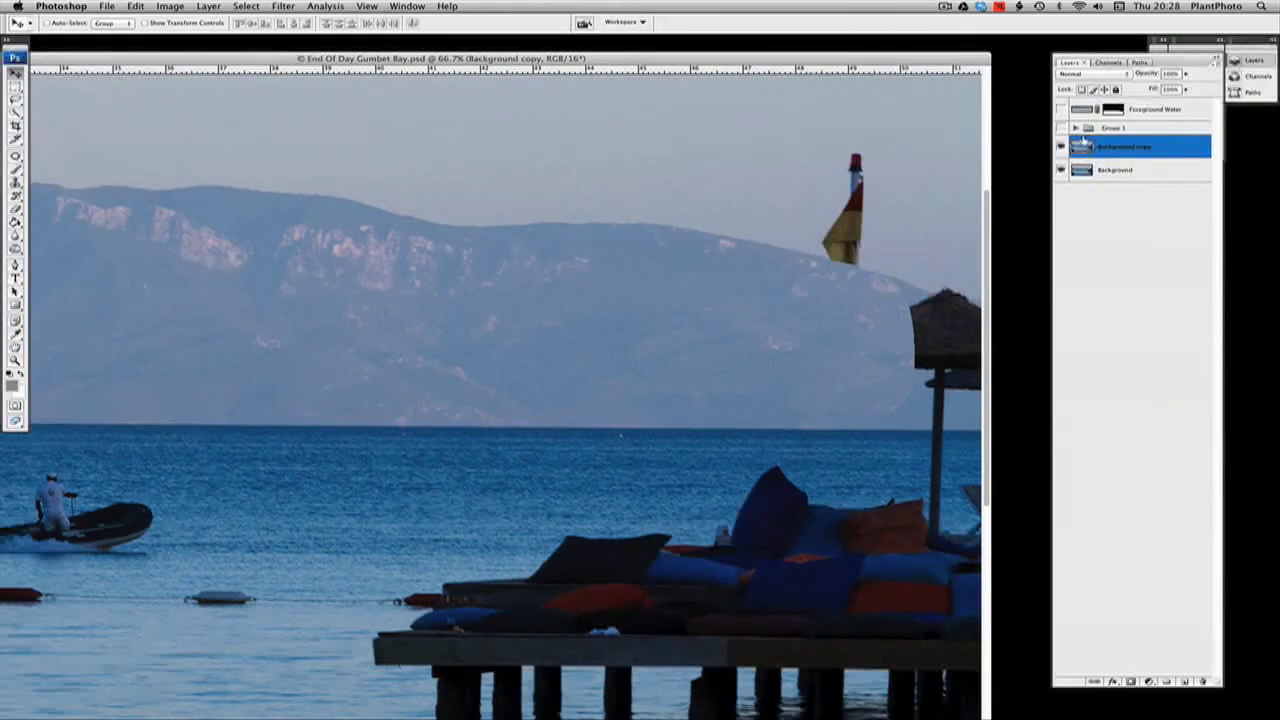
Compare the retouched Background copy with the original by toggling its visibility, both close up and zoomed out
left_click(1061, 147)
left_click(1061, 147)
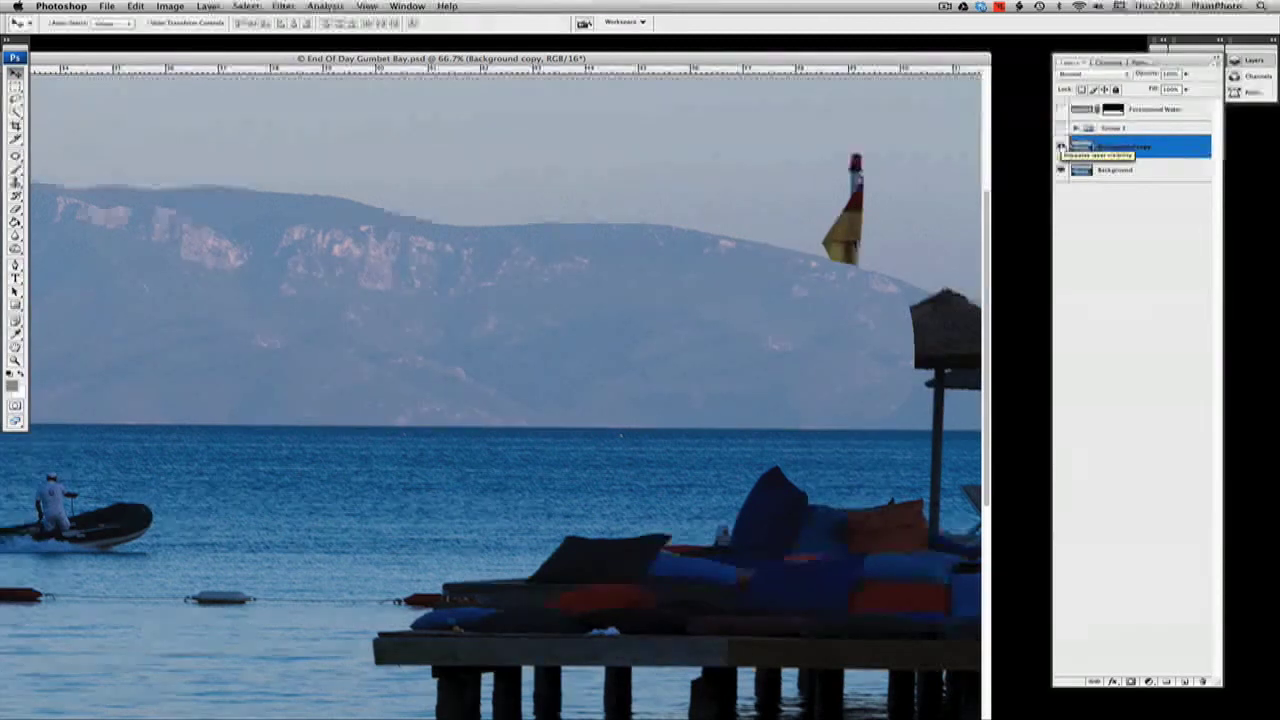
right_click(722, 371)
left_click(731, 379)
left_click_drag(874, 59, 583, 52)
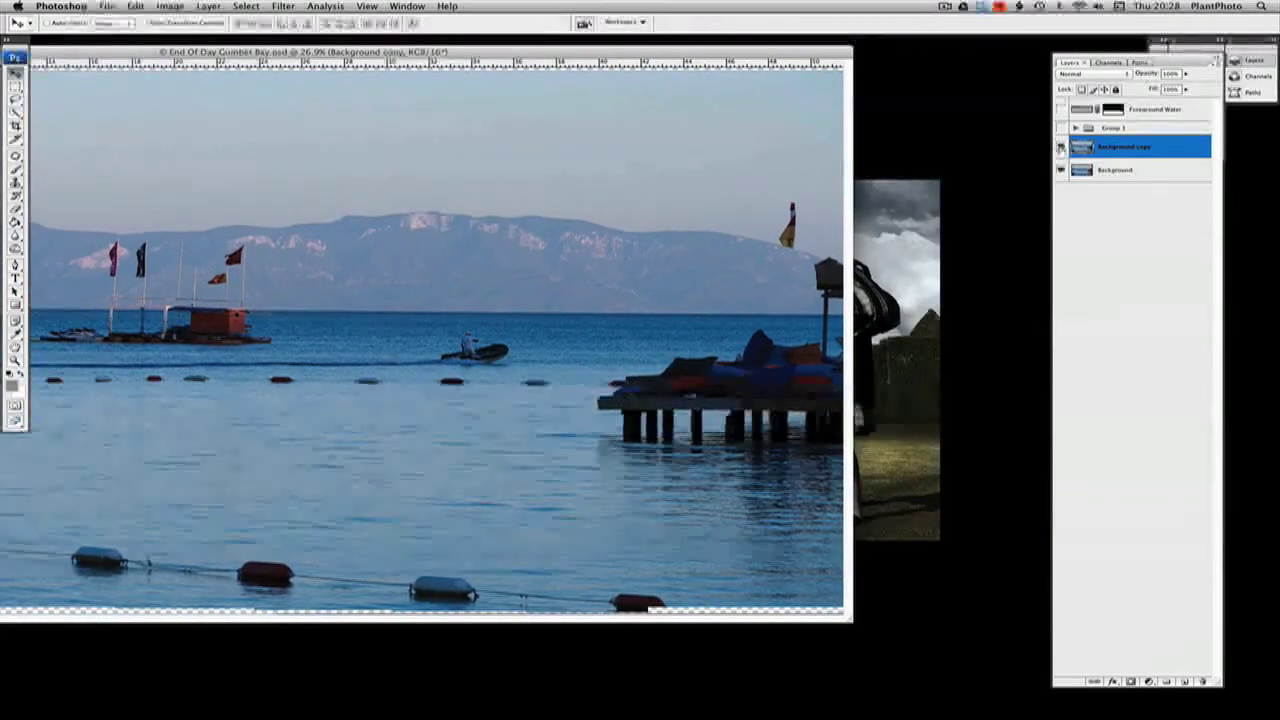
left_click(1061, 147)
left_click(1061, 147)
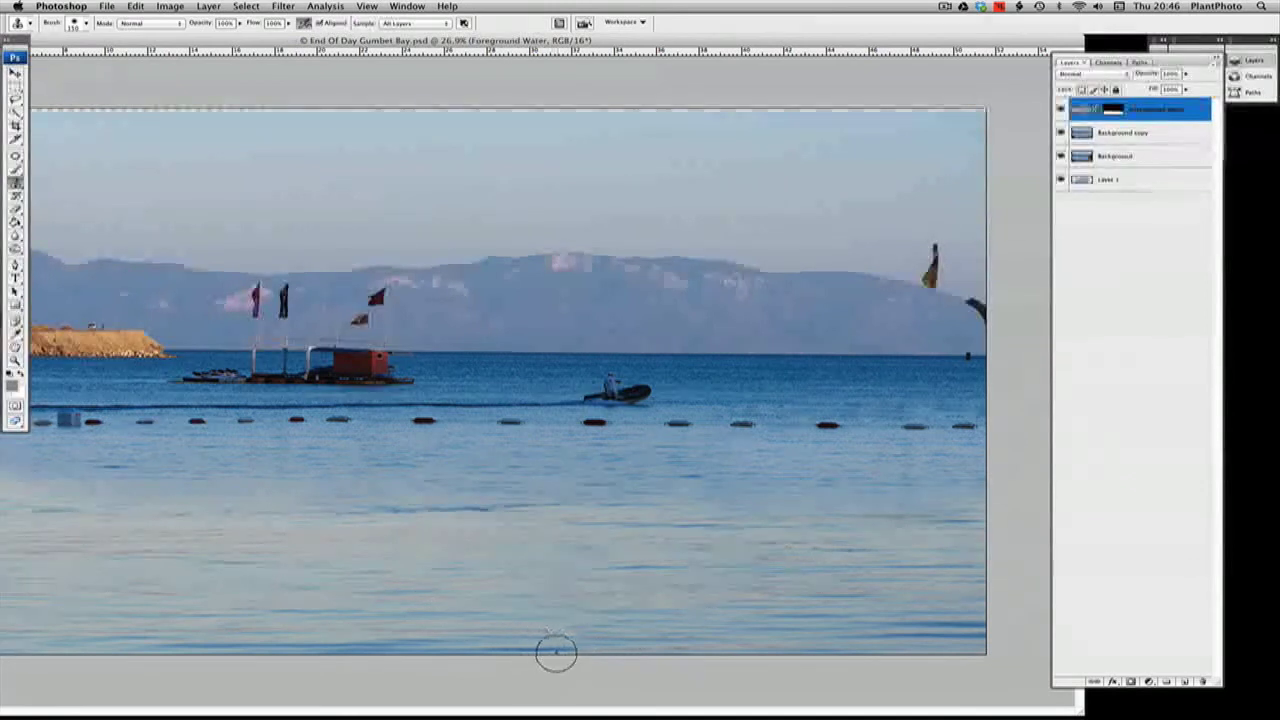
Add an empty layer above Foreground Water for cloning the water along the image's lower edge
left_click_drag(590, 650, 574, 644)
left_click(578, 613)
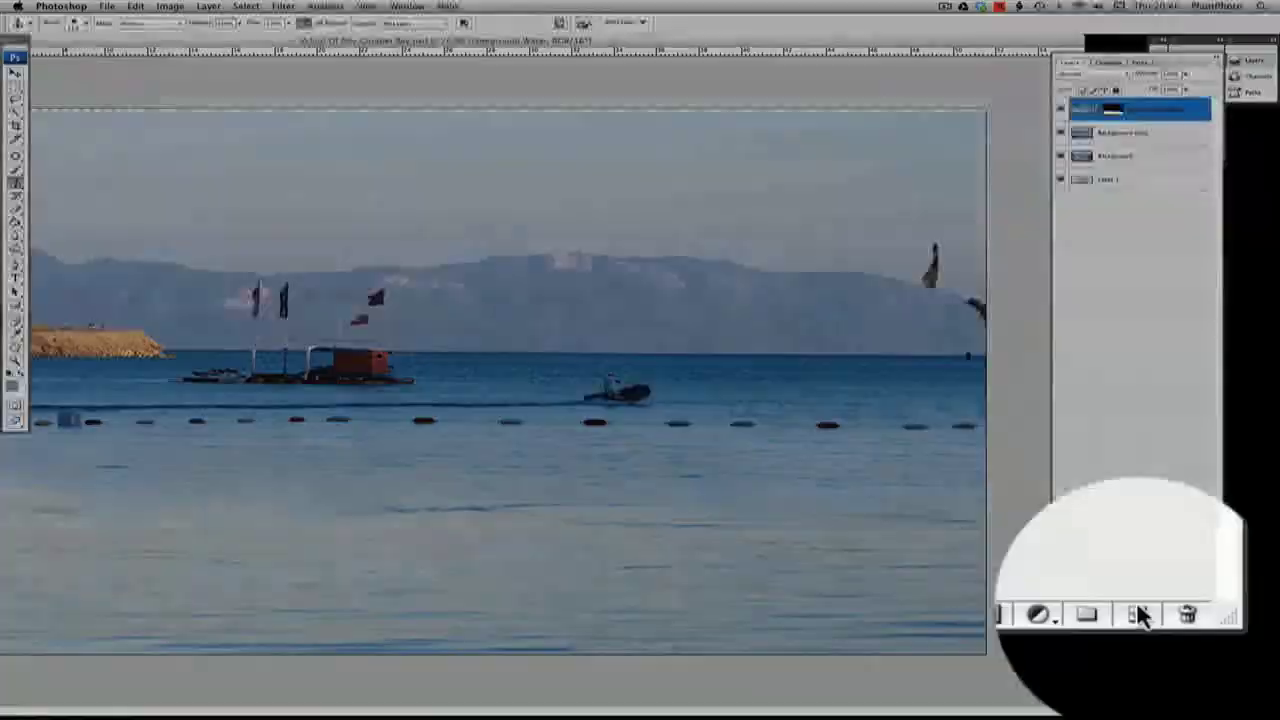
left_click(1184, 681)
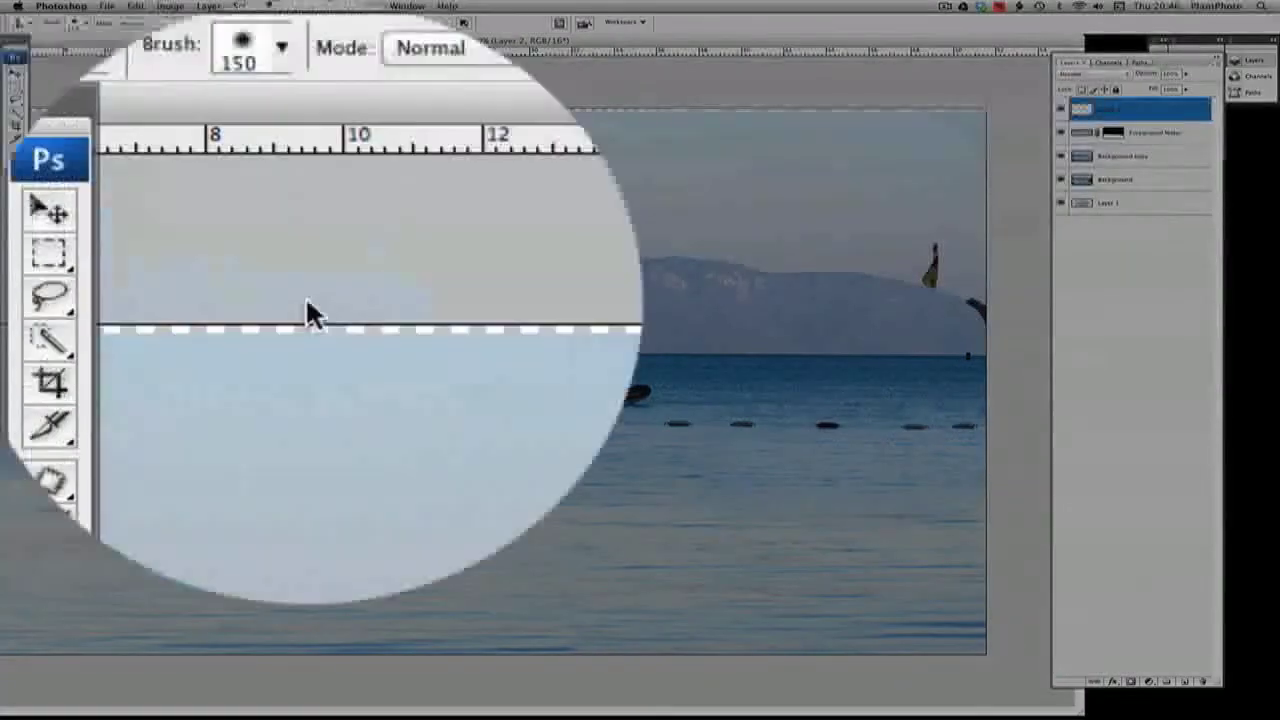
Select the Clone Stamp for the empty Layer 2 and merge that layer into Foreground Water while preserving the mask
left_click(242, 52)
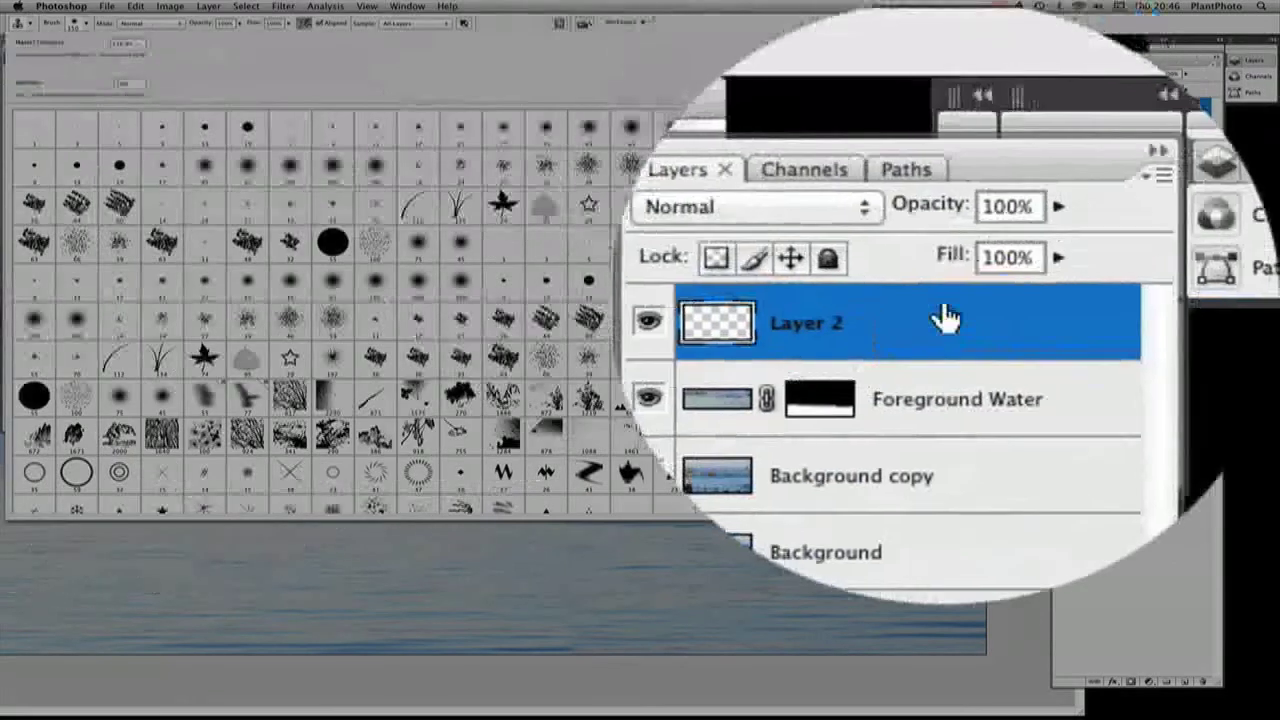
left_click(1150, 108)
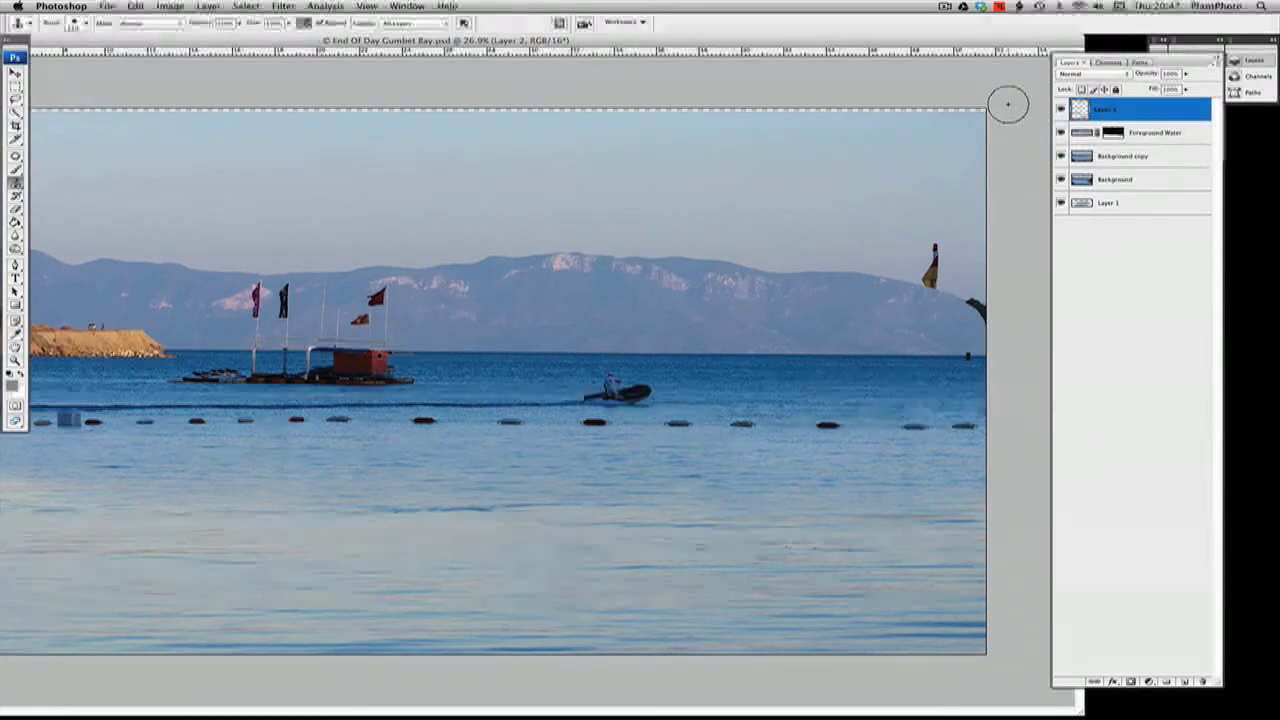
key("super+e")
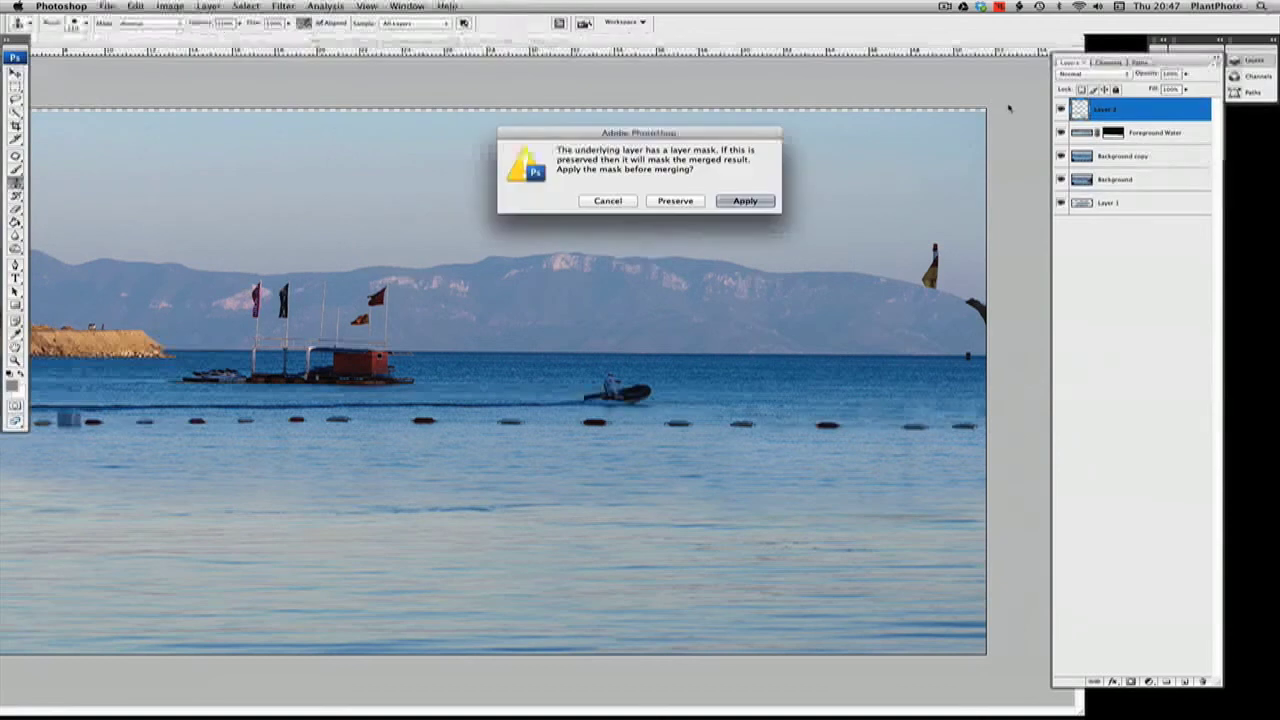
left_click(757, 203)
left_click(680, 202)
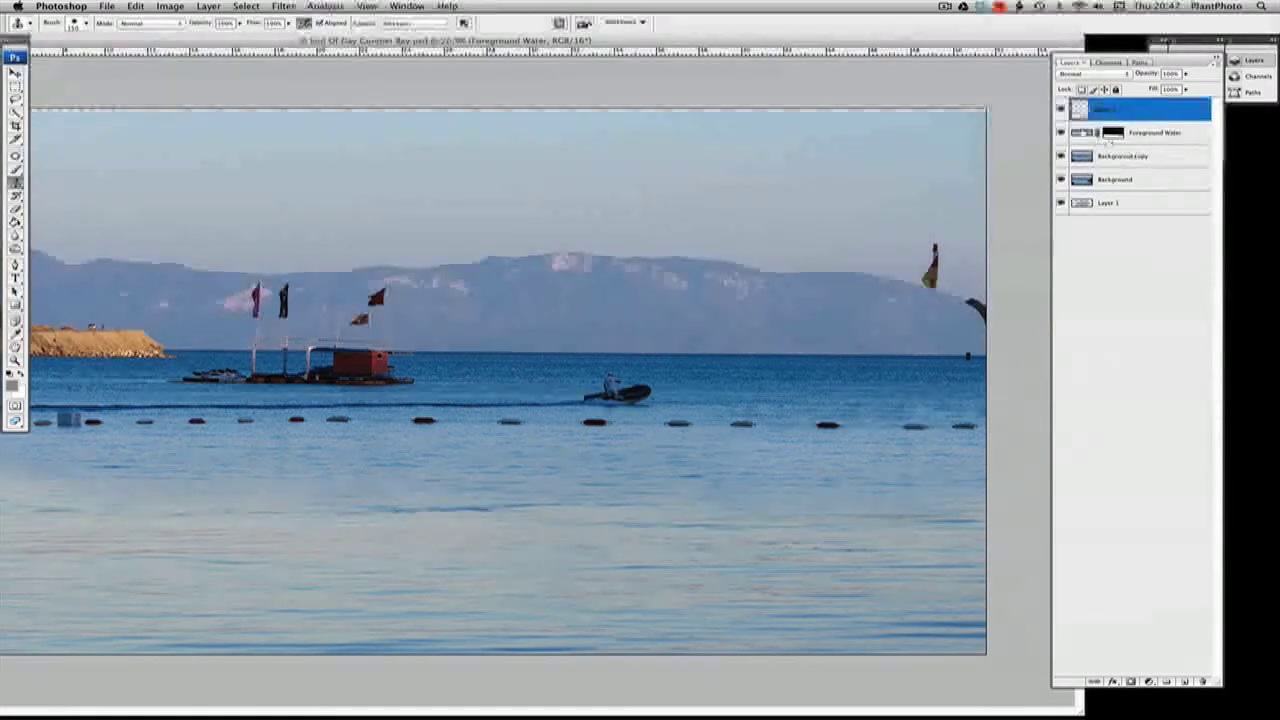
left_click(1157, 130)
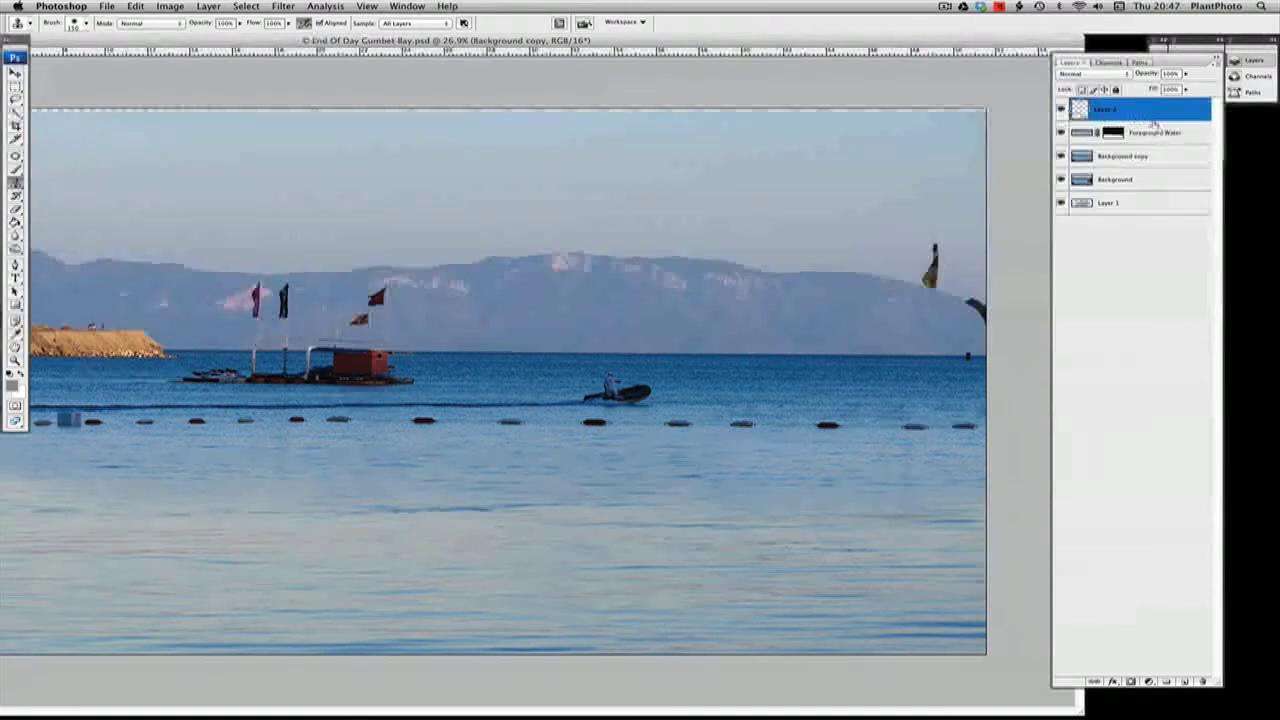
Compare the panorama with and without Foreground Water by repeatedly toggling the layer's visibility
left_click(1062, 109)
left_click(1062, 109)
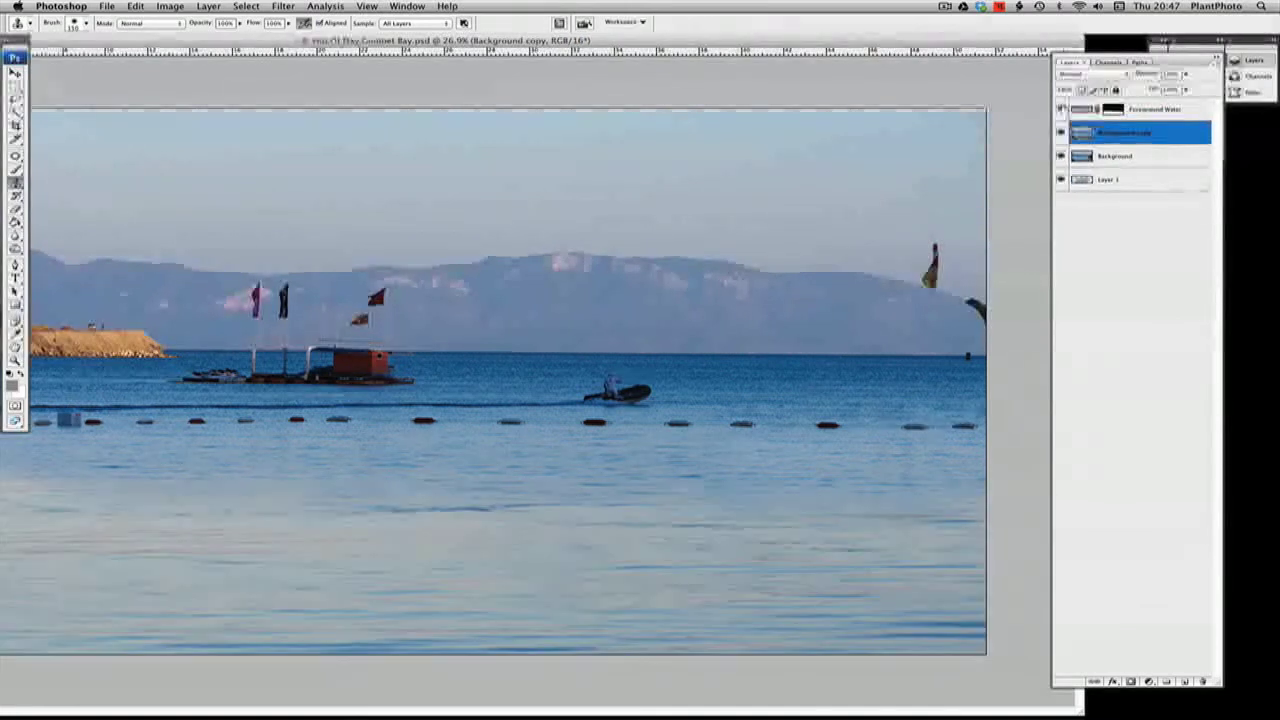
left_click(1062, 109)
left_click(1062, 109)
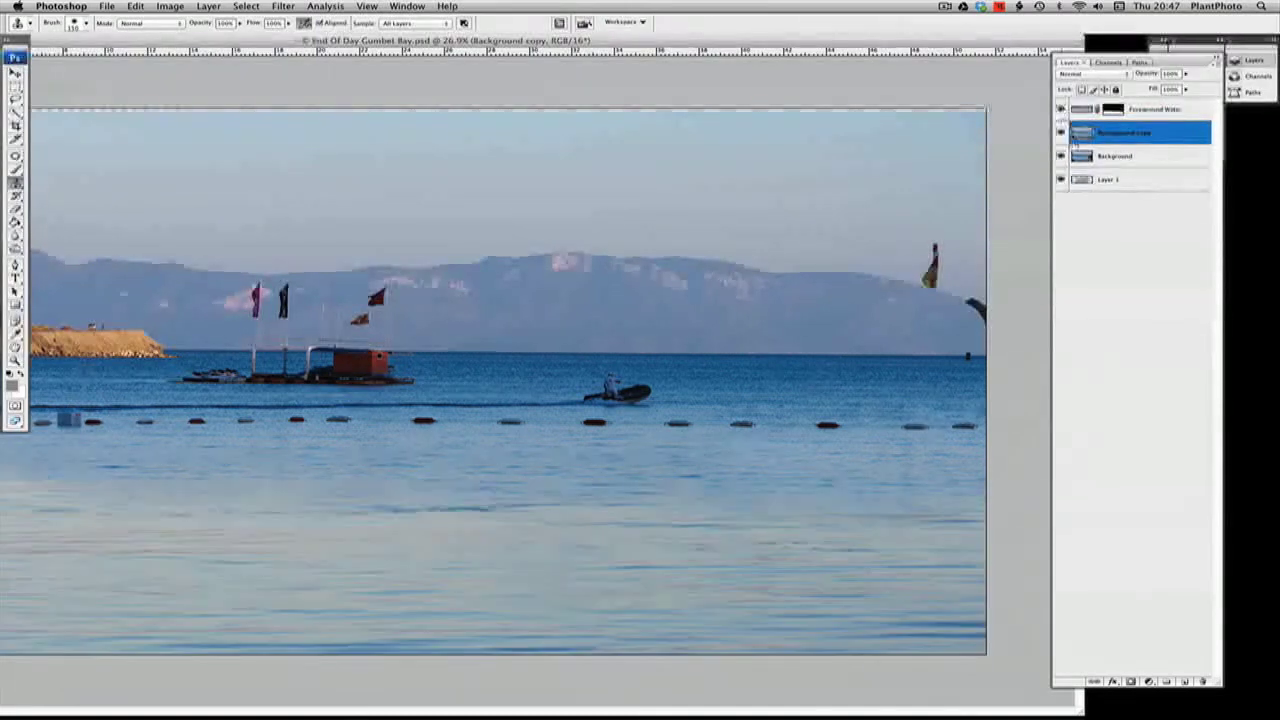
mouse_move(840, 43)
left_mouse_down()
mouse_move(944, 22)
mouse_move(947, 51)
left_mouse_up()
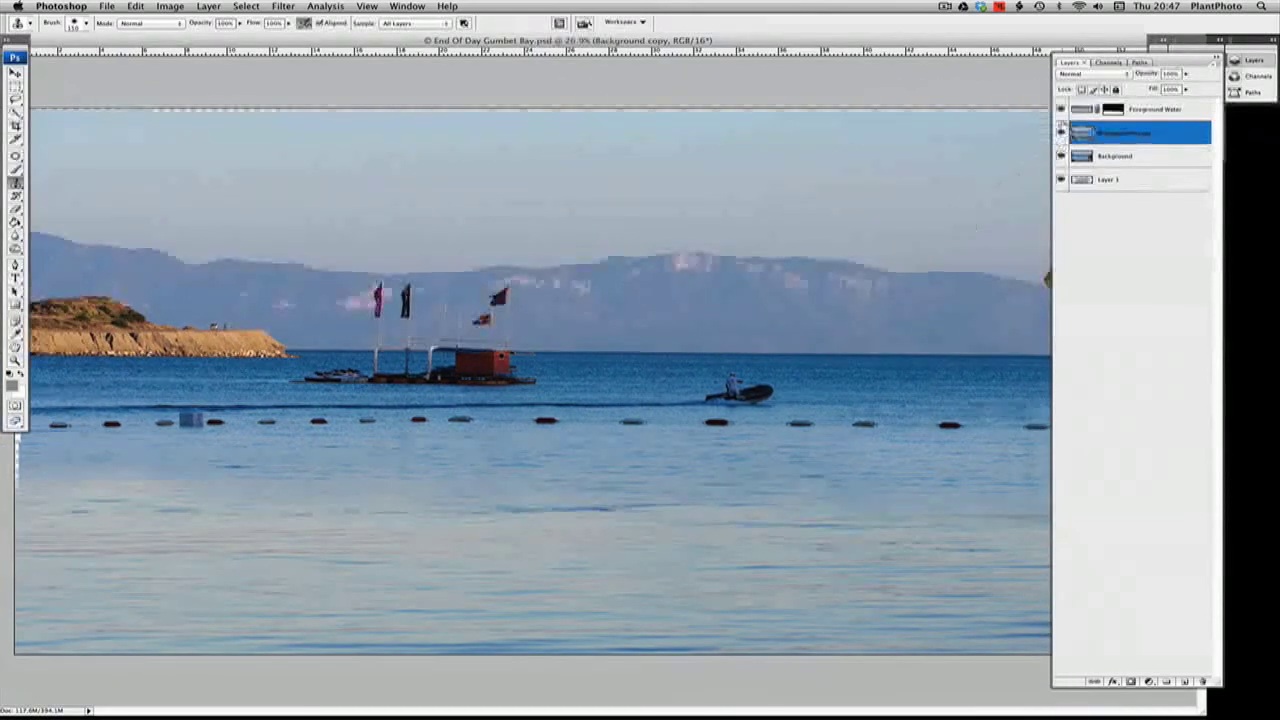
left_click(1062, 109)
left_click(1062, 109)
left_click(1062, 109)
left_click(1062, 109)
left_click(1062, 109)
left_click(1062, 109)
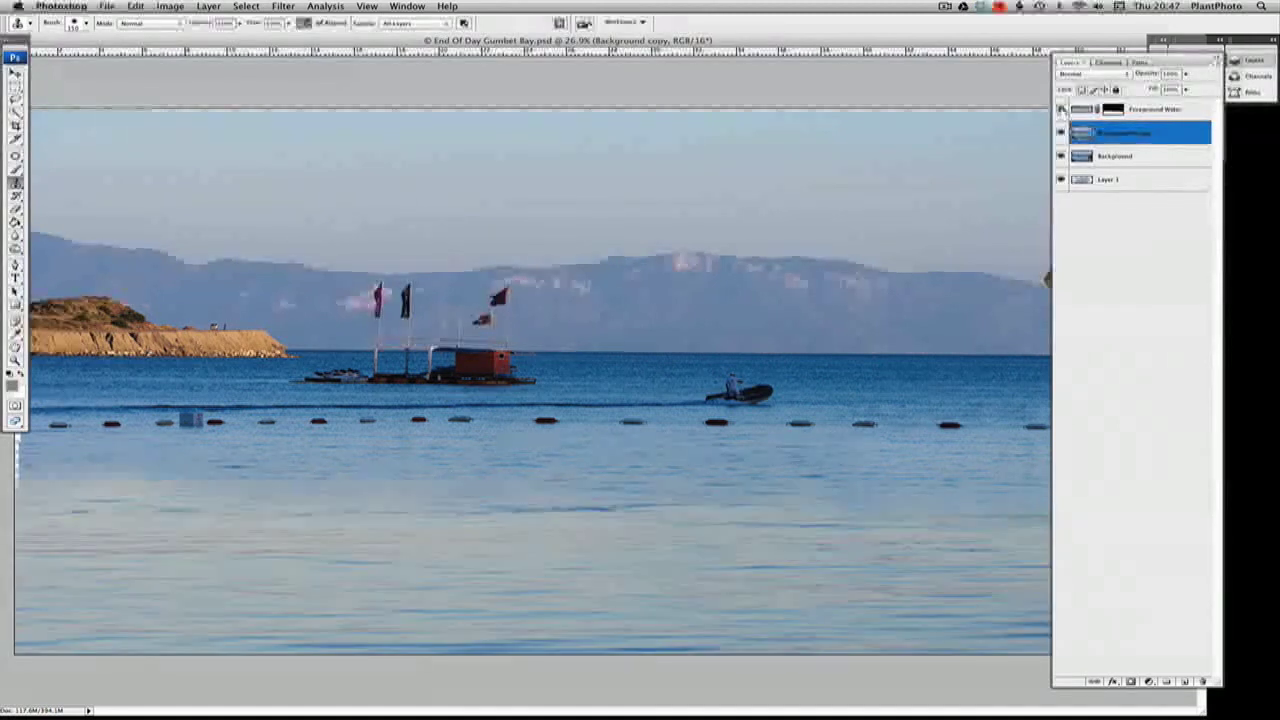
Display the Foreground Water layer mask on its own in the canvas
left_click_drag(875, 44, 932, 43)
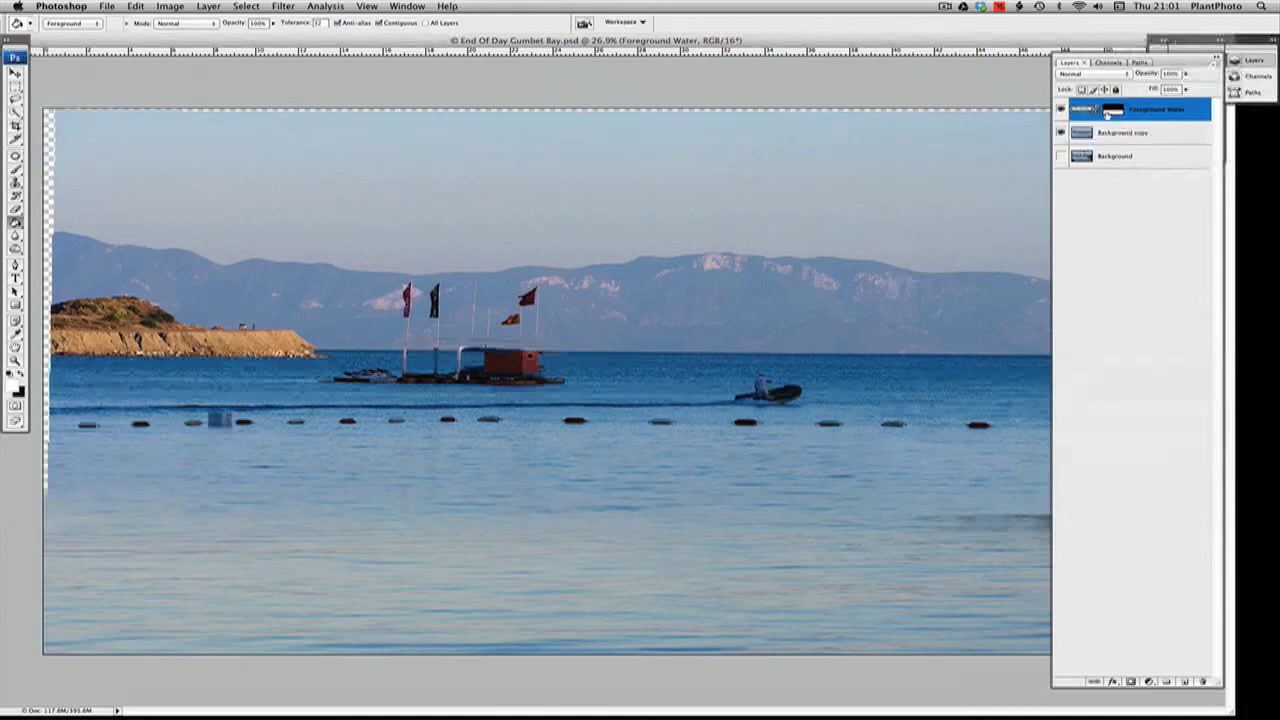
left_click(1110, 112, "alt")
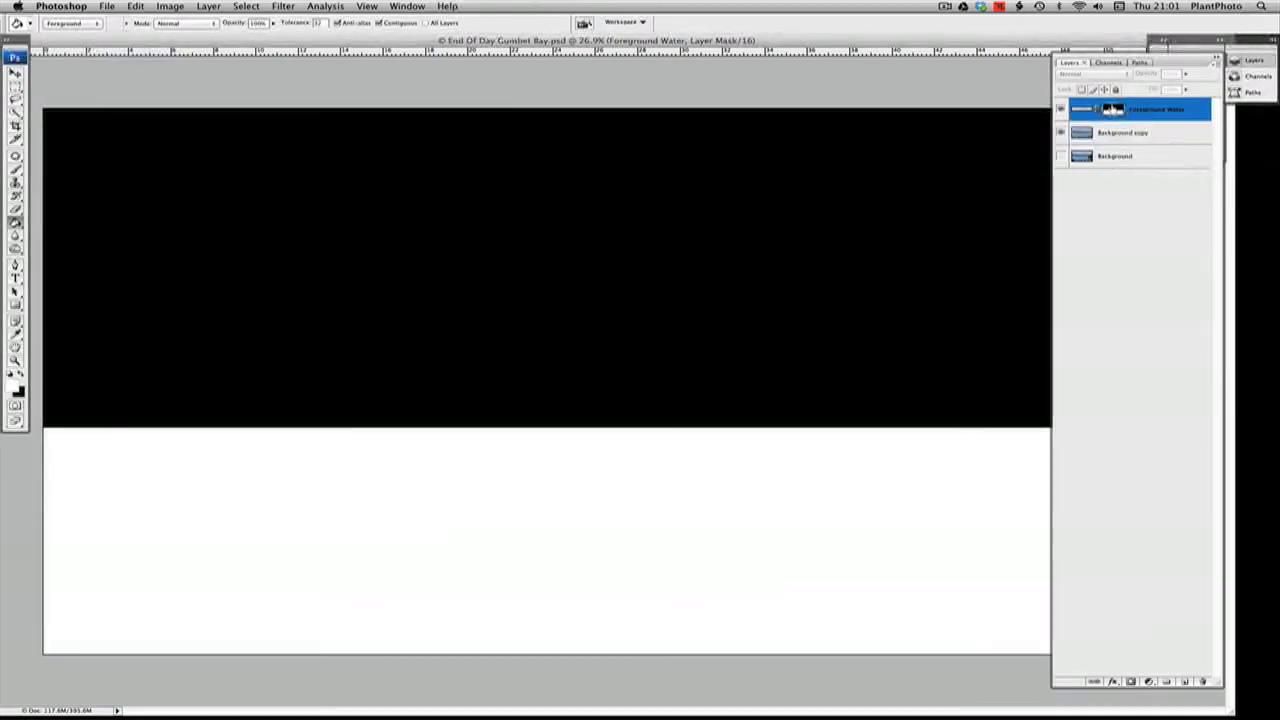
left_click(1112, 111, "alt")
left_click(1112, 111, "alt")
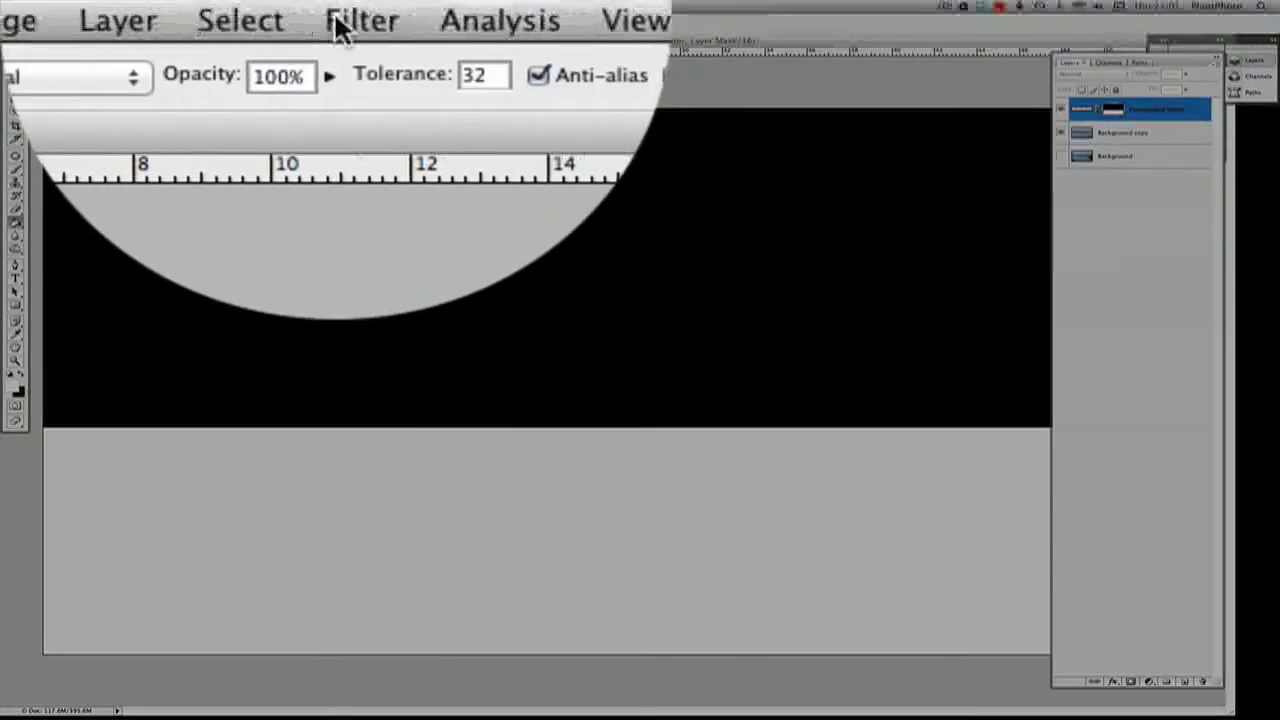
Soften the Foreground Water mask with a Gaussian Blur of 56.1 pixels radius and return to the normal image view
left_click(276, 6)
mouse_move(302, 133)
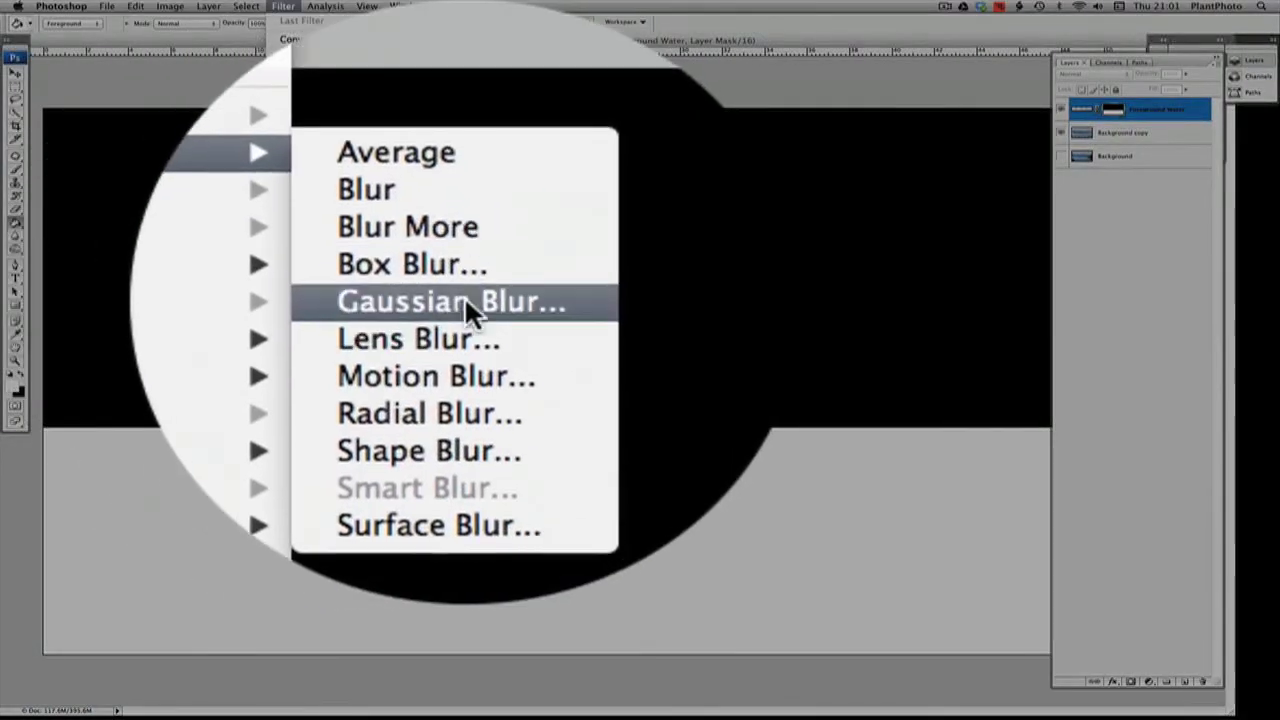
left_click(466, 300)
left_click_drag(791, 366, 776, 367)
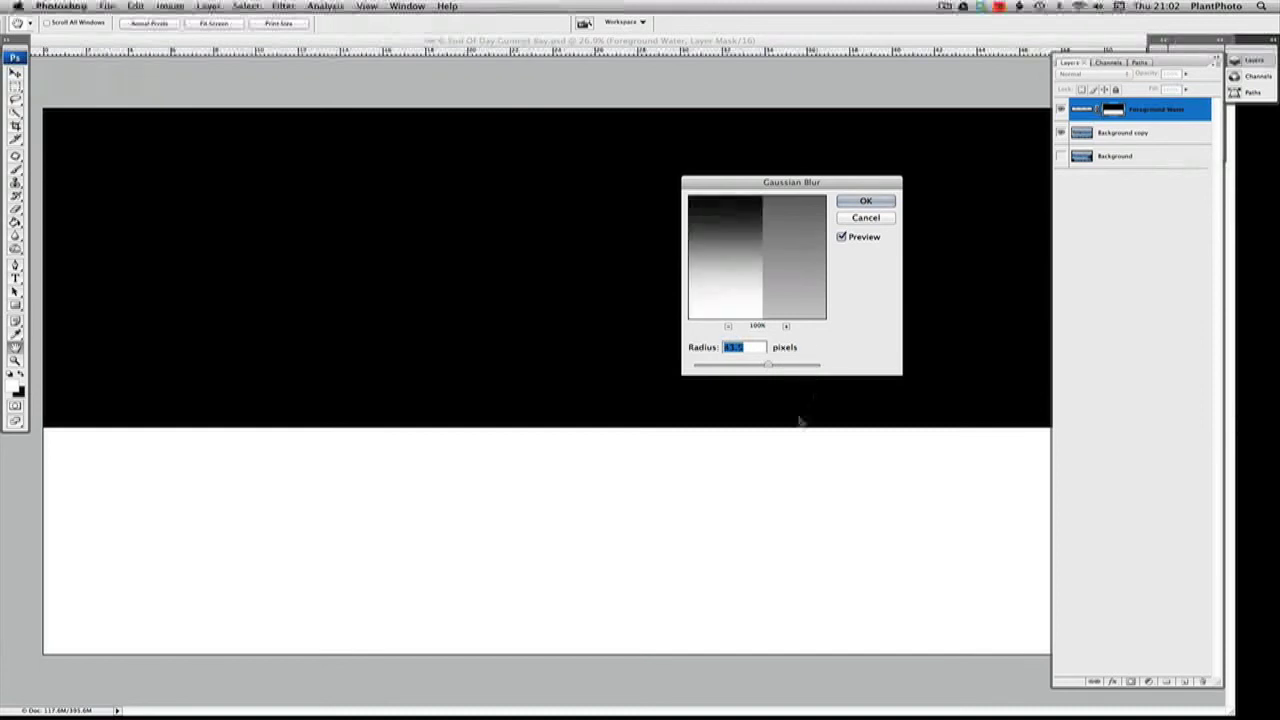
left_click_drag(777, 366, 774, 367)
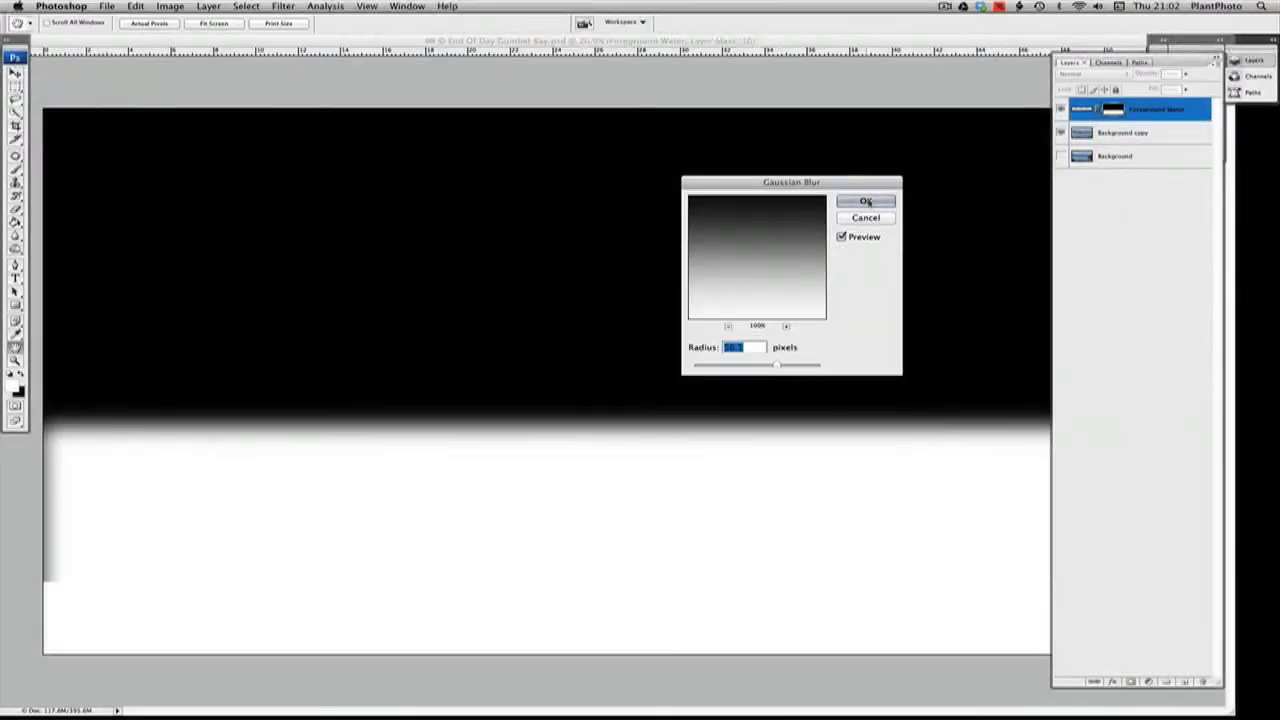
left_click(866, 202)
key("g")
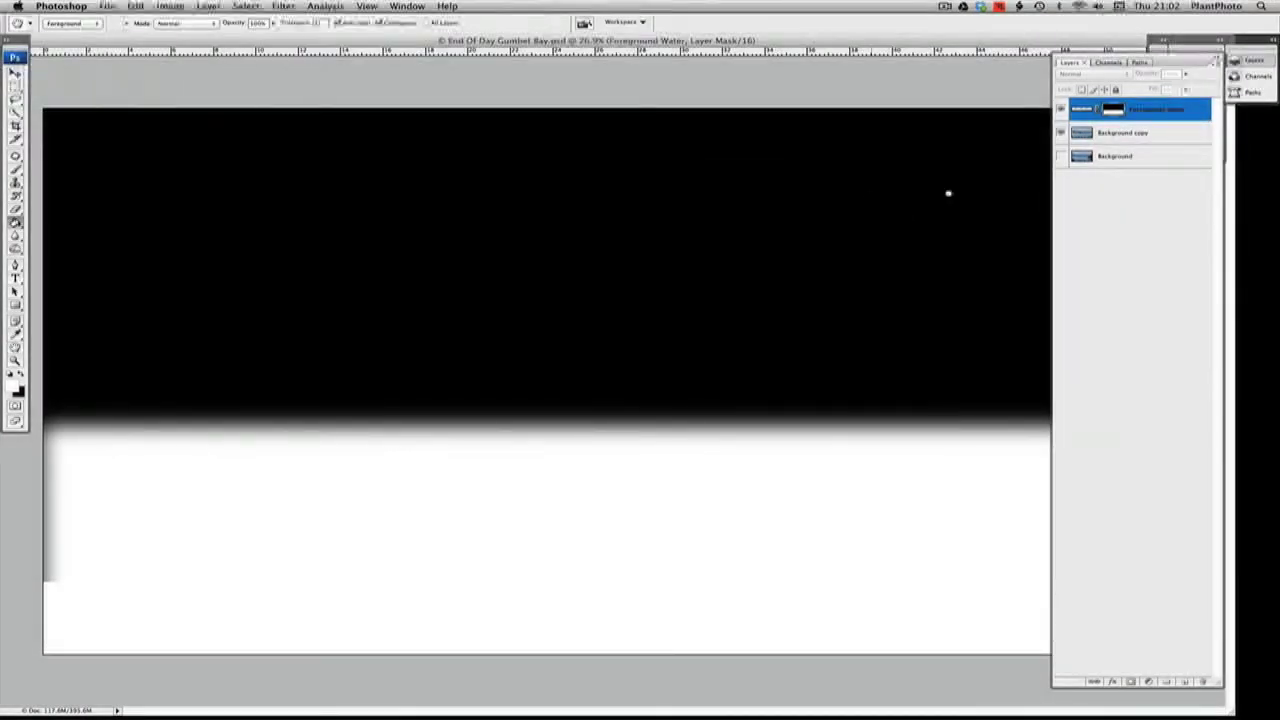
left_click(1115, 113, "alt")
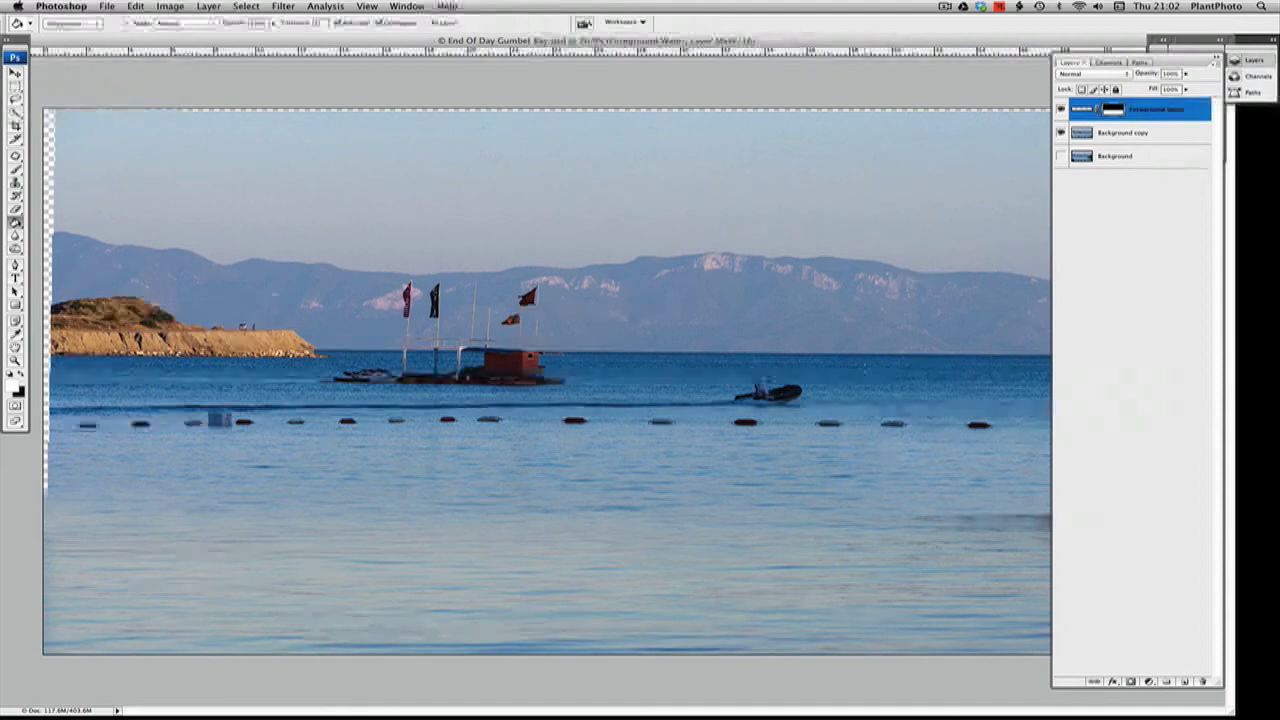
Check how the softened foreground water blends by toggling the visibility of Background copy
left_click_drag(868, 44, 929, 40)
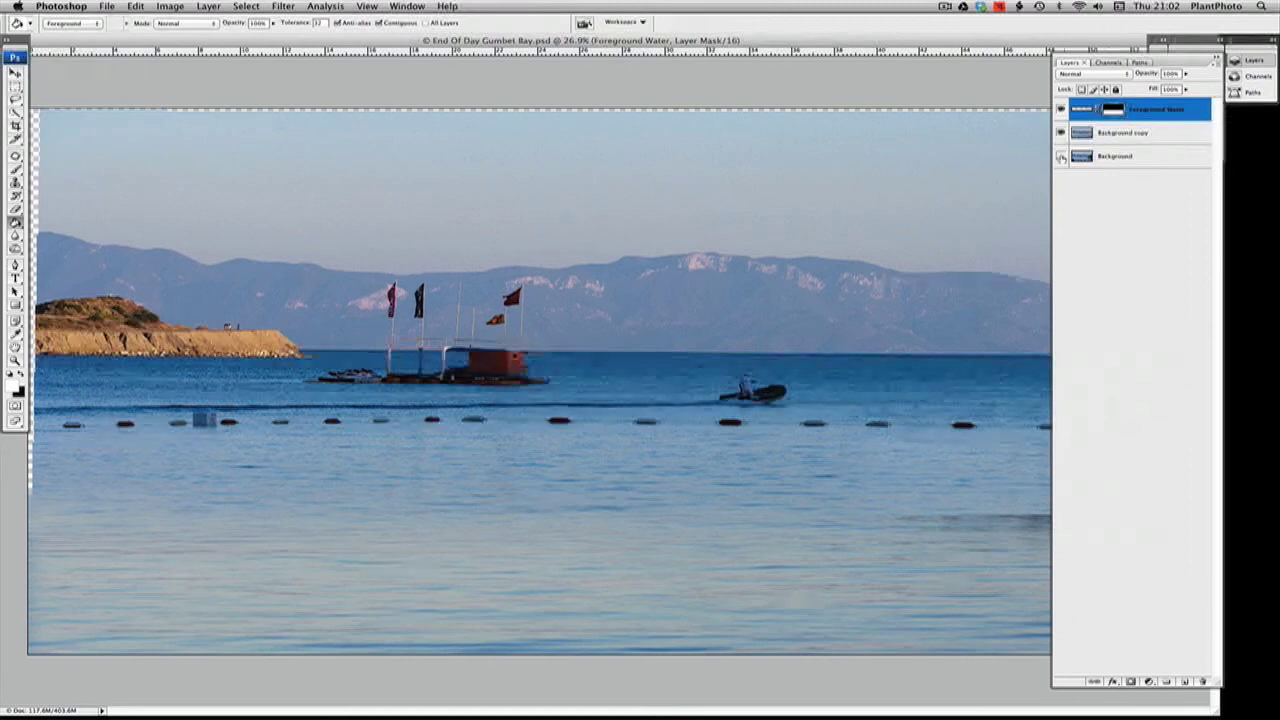
left_click(1061, 133)
left_click(1061, 133)
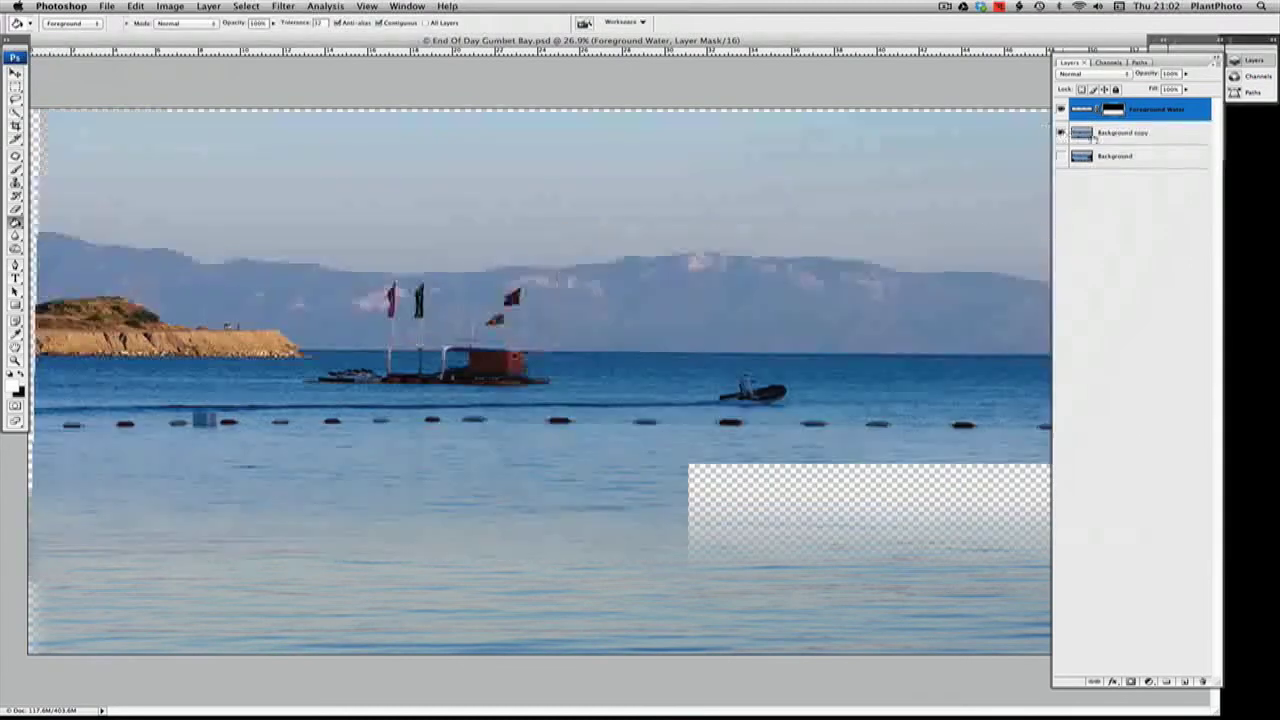
Make Background copy the active layer and choose the Quick Selection tool
left_click(1138, 134)
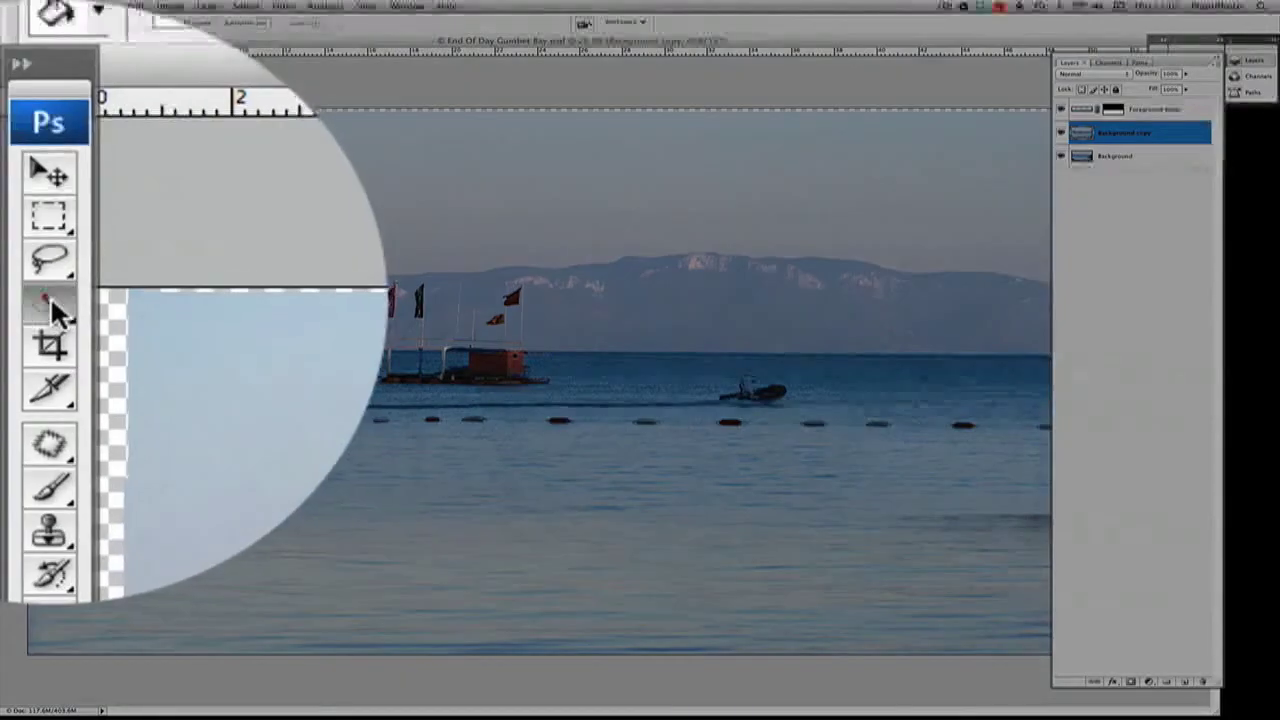
left_click(15, 112)
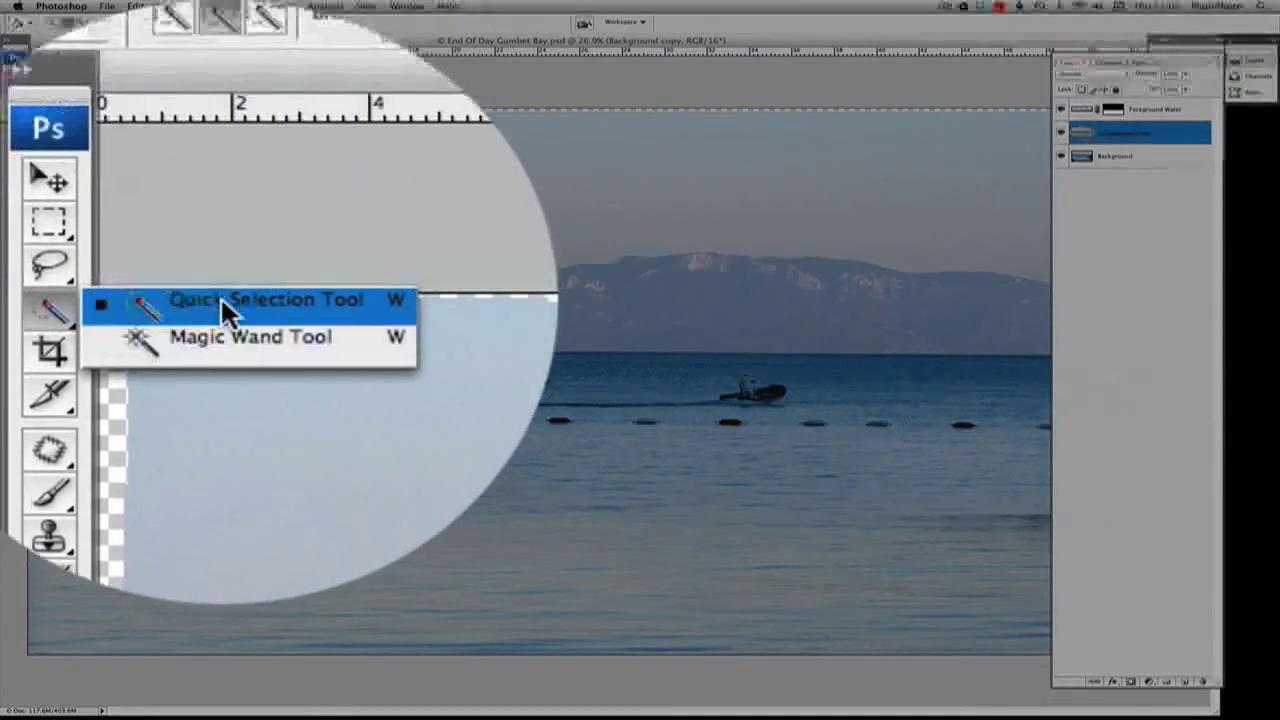
left_click(220, 290)
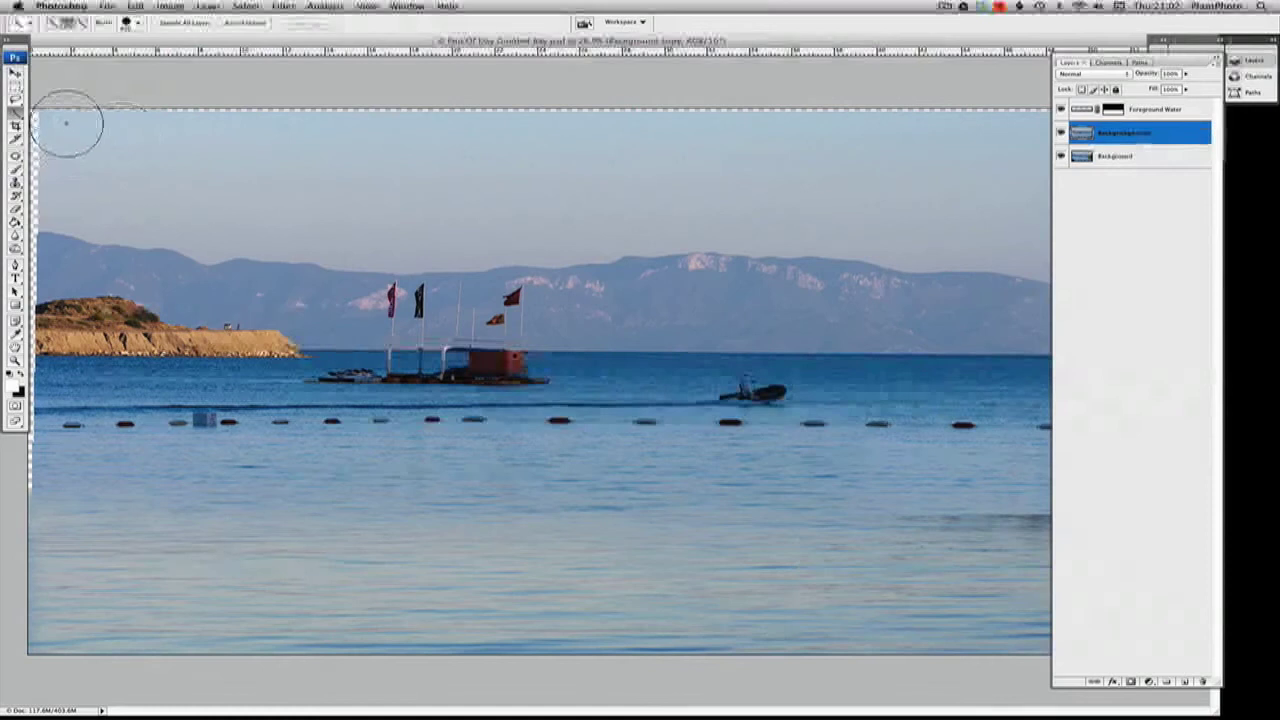
left_click_drag(86, 126, 315, 133)
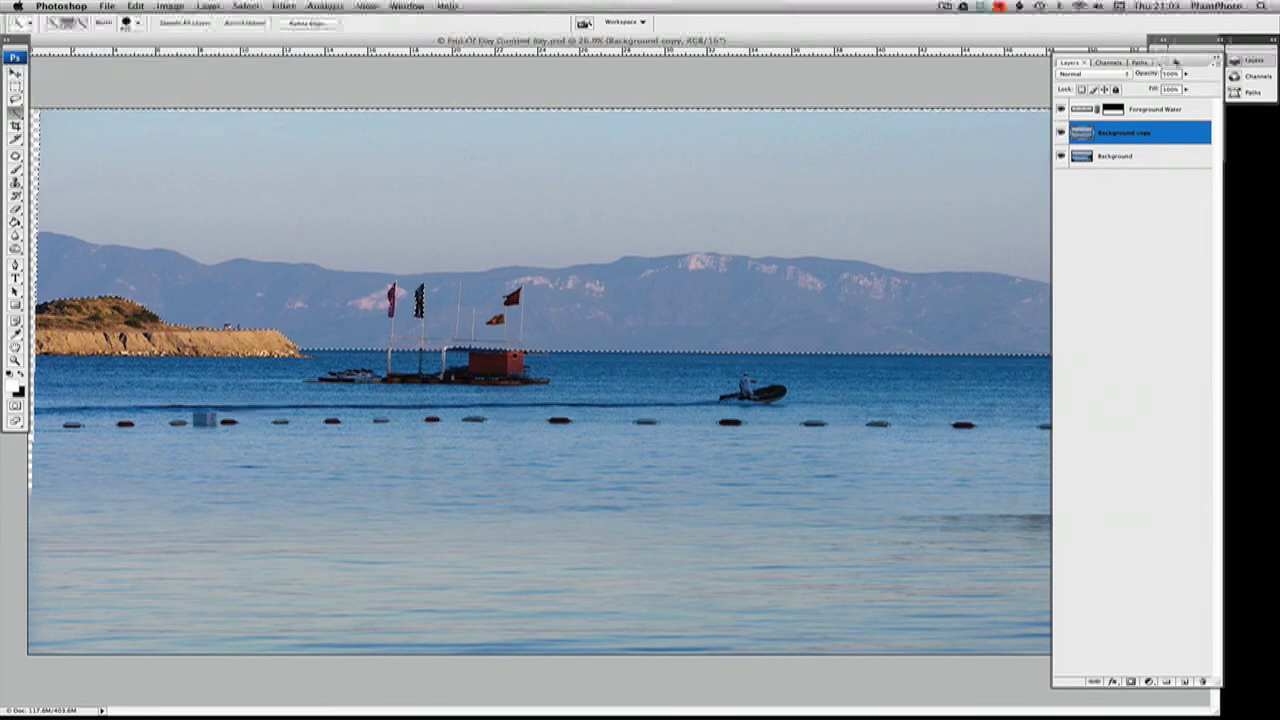
left_click(1216, 61)
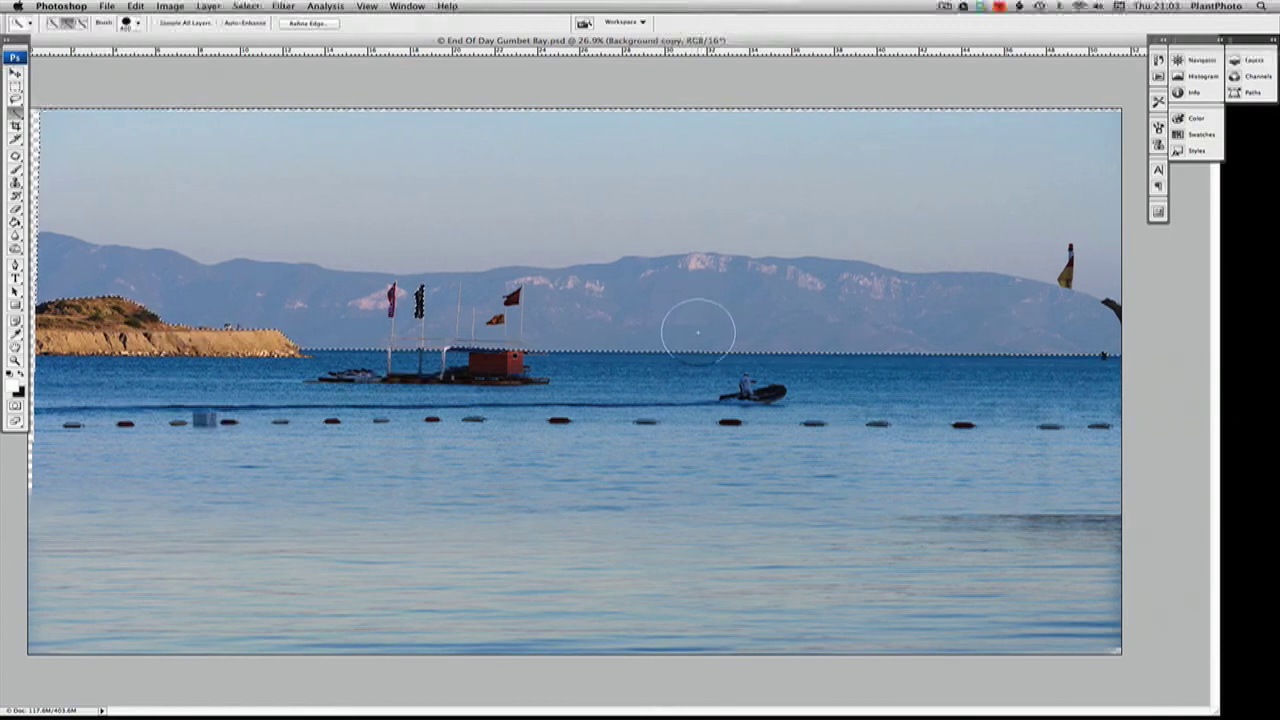
key("super+d")
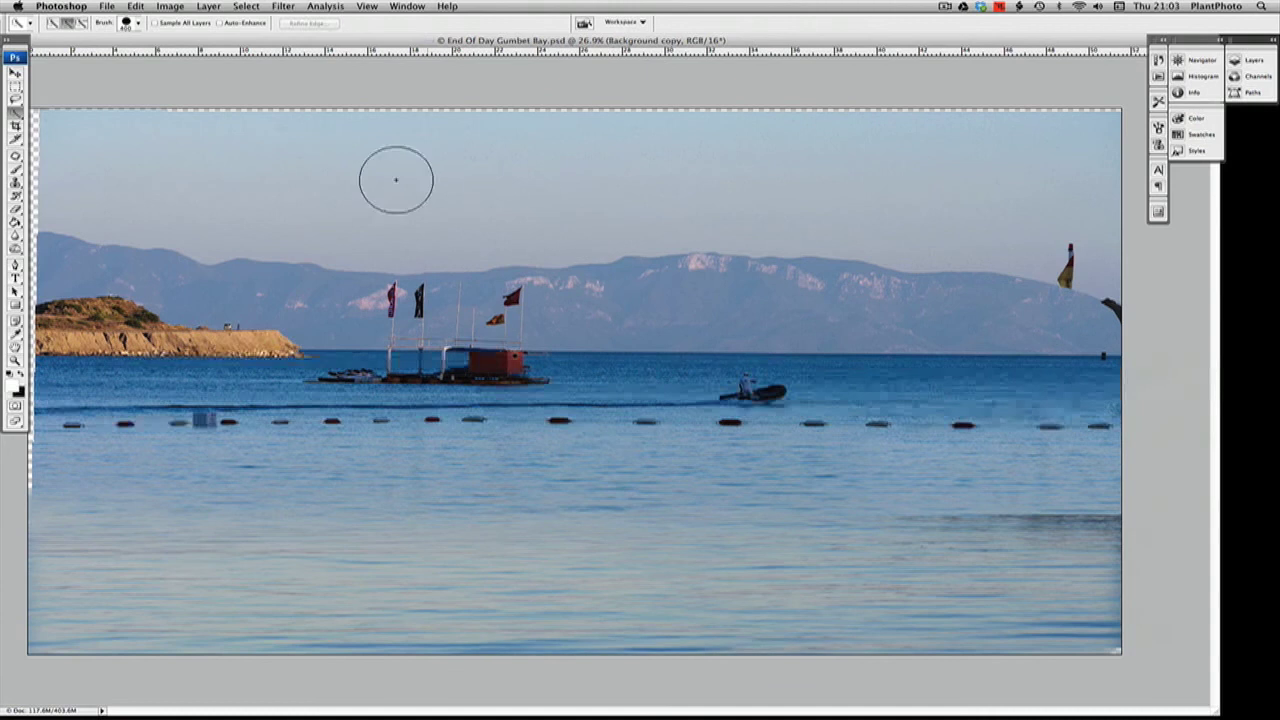
Quick-select the whole sky on Background copy, subtracting the mountains so the selection follows the ridge line
left_click_drag(352, 136, 700, 137)
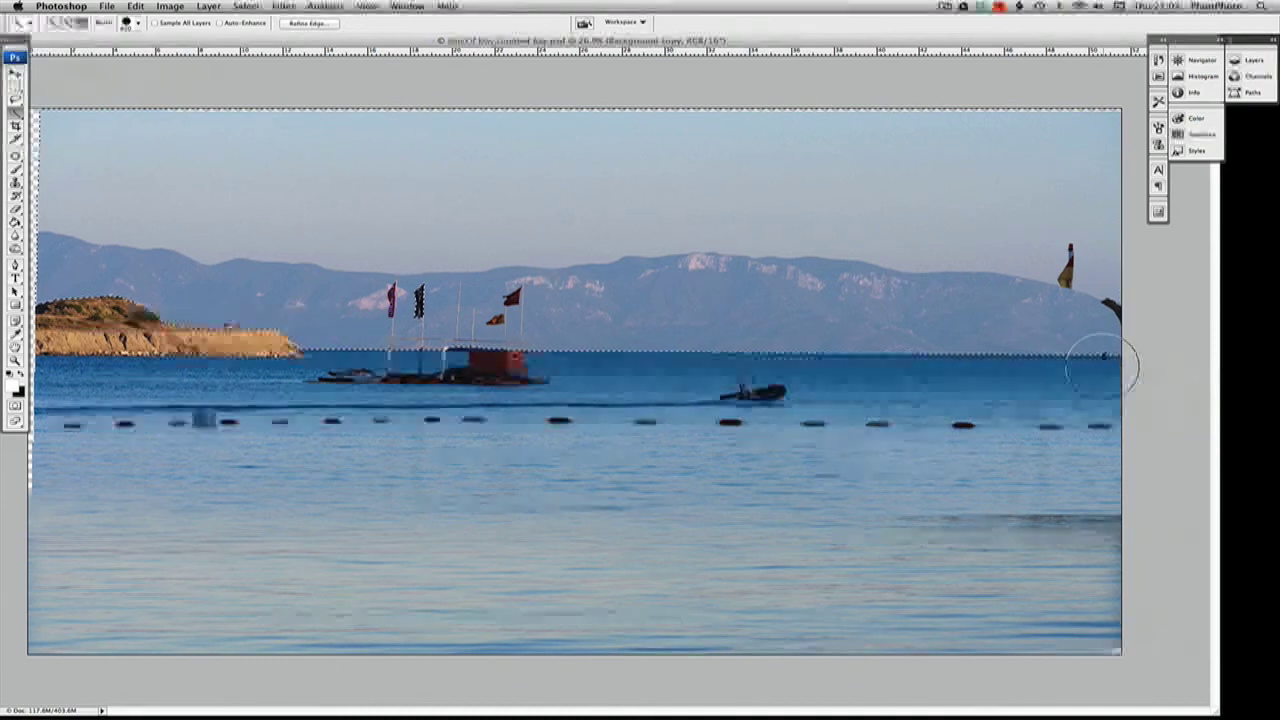
mouse_move(1074, 337)
left_mouse_down()
mouse_move(1040, 320)
mouse_move(737, 303)
mouse_move(425, 316)
left_mouse_up()
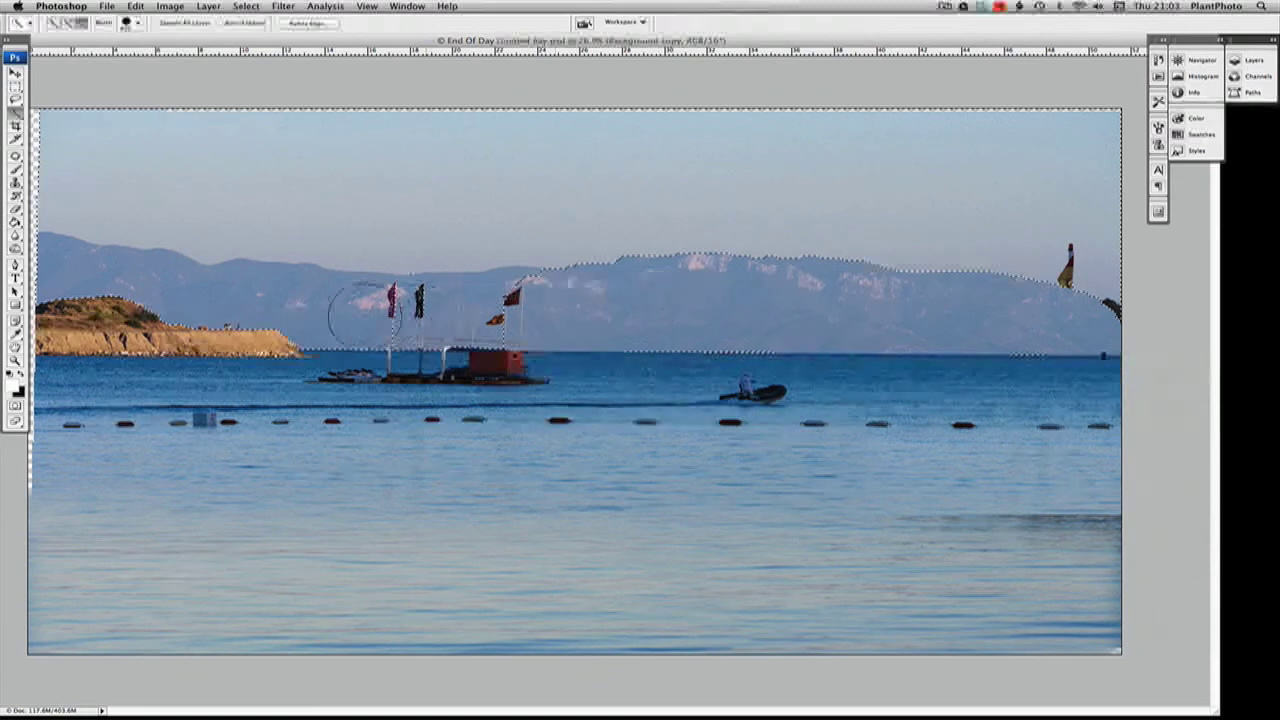
left_click_drag(297, 310, 112, 290)
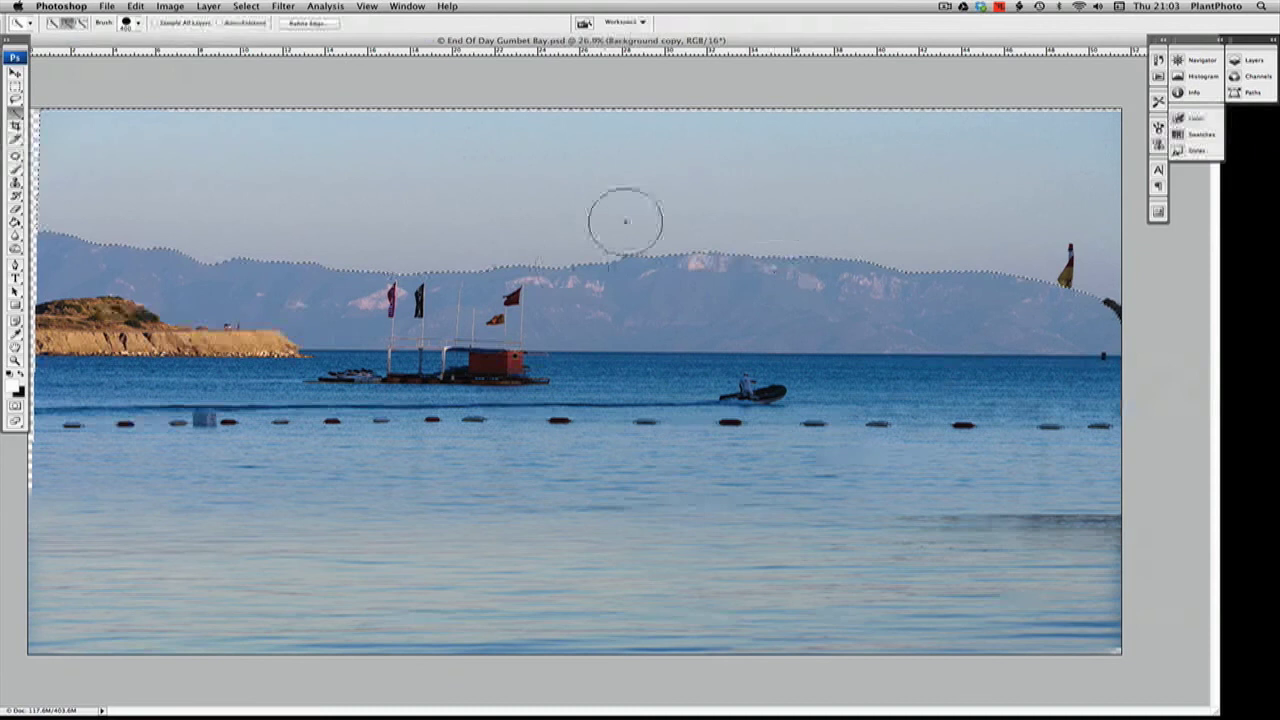
Mask Background copy from the sky selection, hide Background, and invert the mask to cut out the sky
left_click(1240, 60)
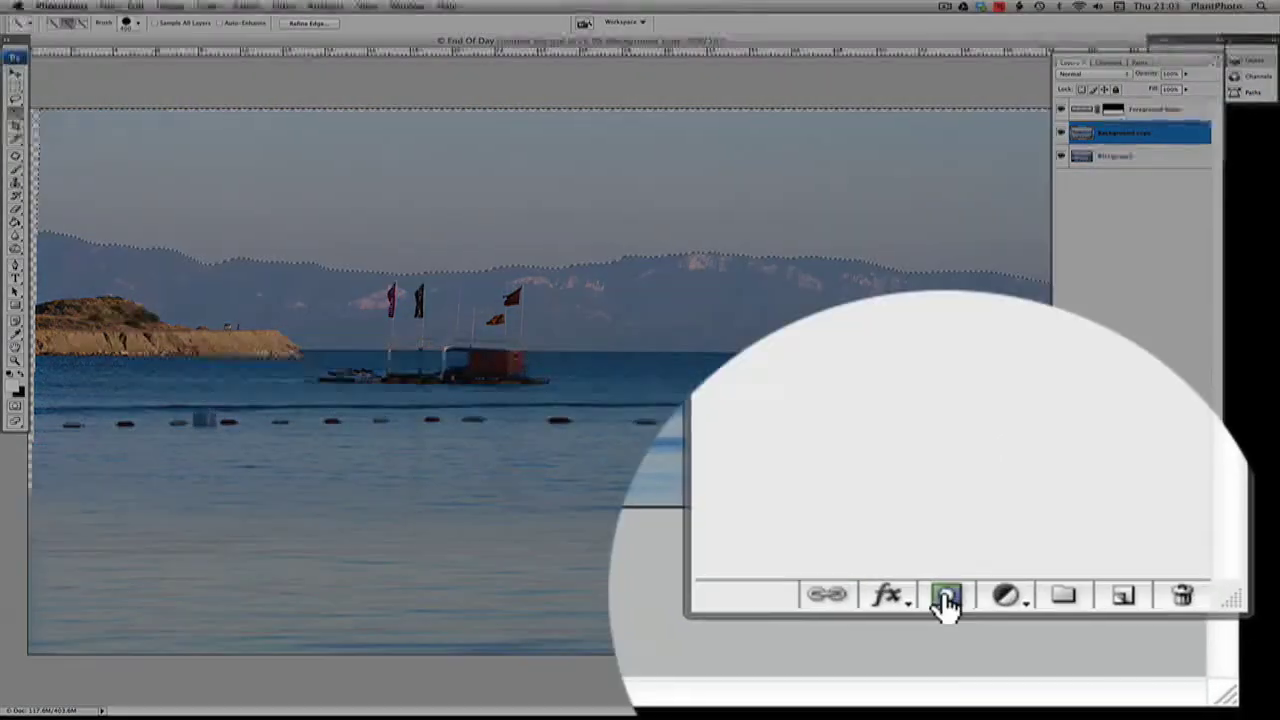
left_click(1131, 681)
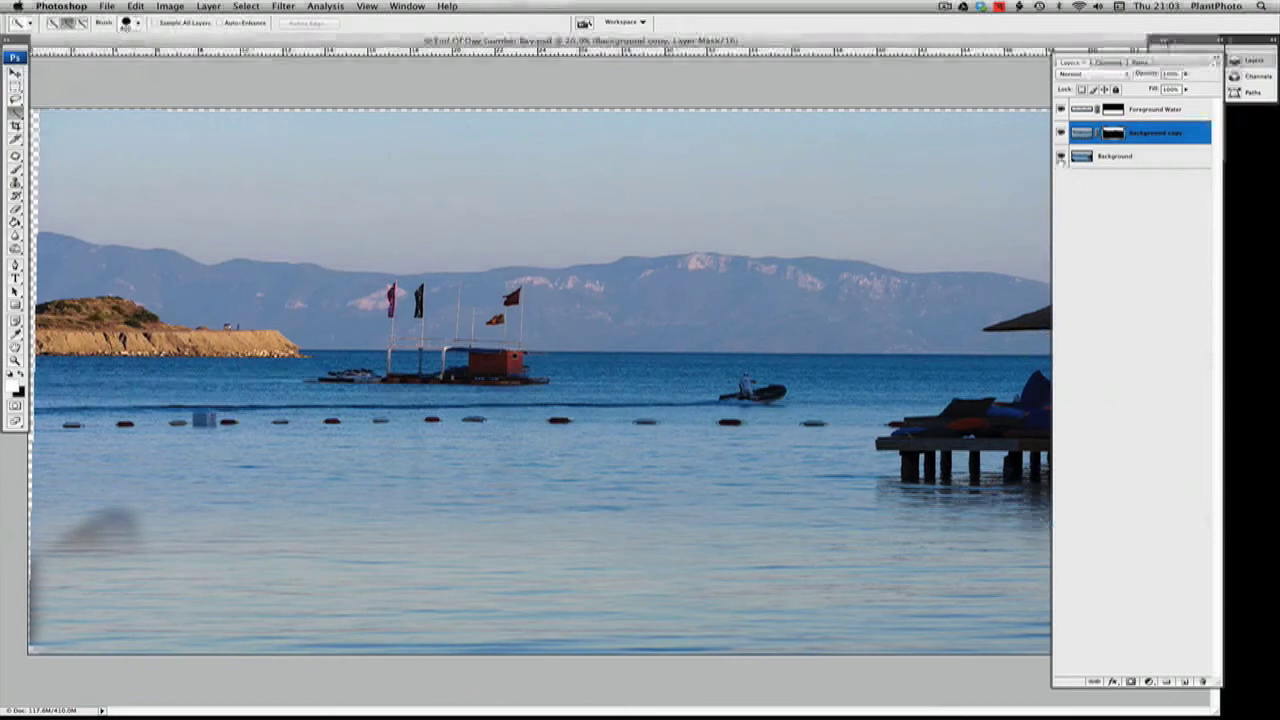
left_click(1061, 156)
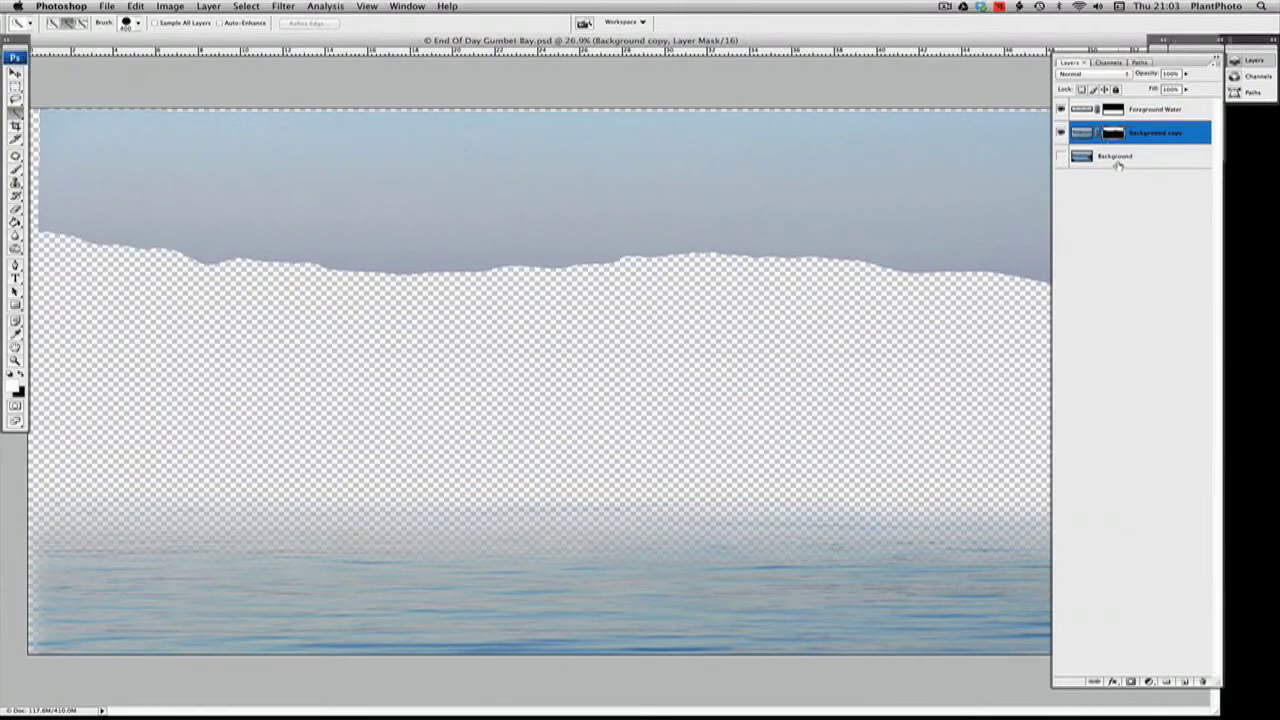
key("super+i")
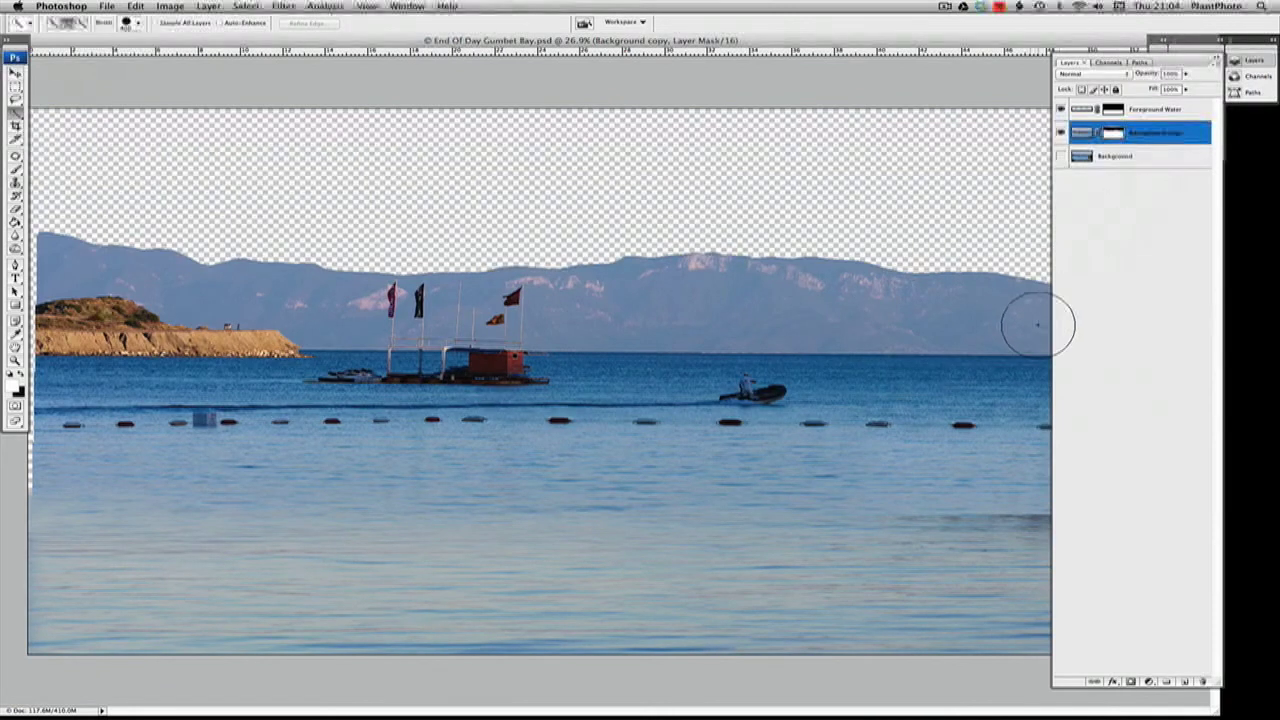
Switch to Bridge and select Sky_Panorama1.psd in the Masters folder
mouse_move(880, 700)
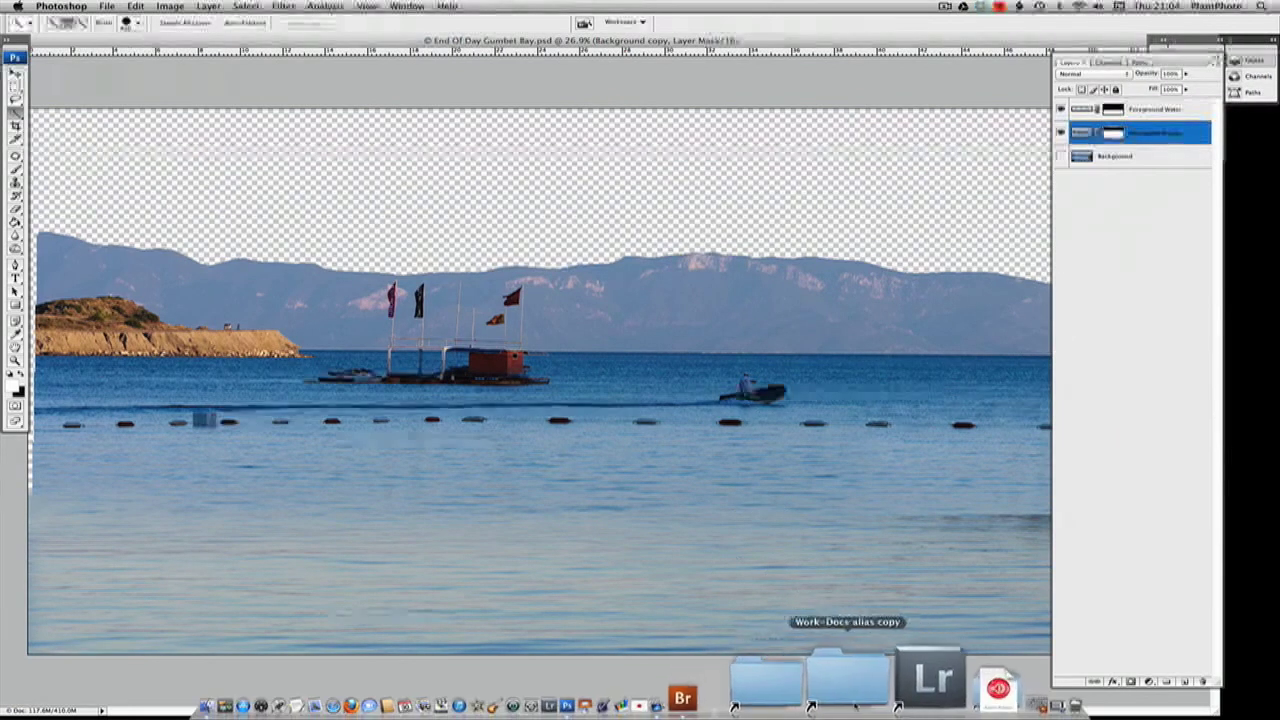
left_click(812, 678)
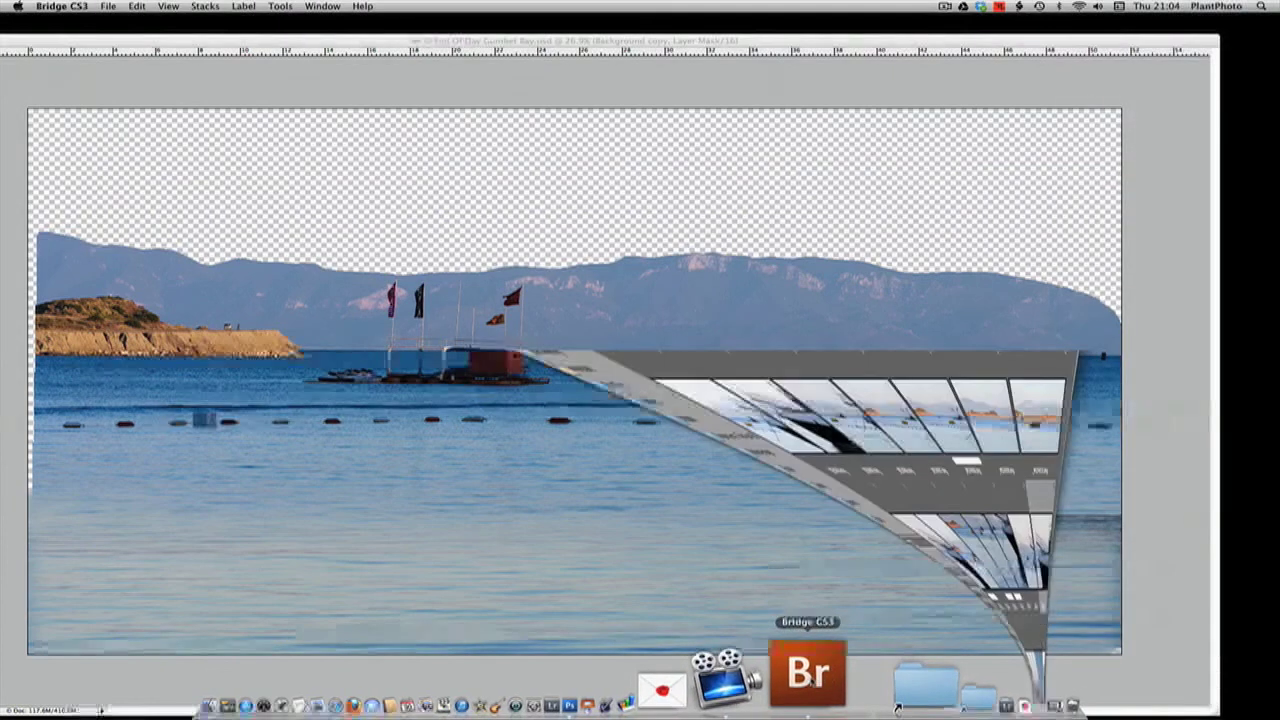
left_click(424, 265)
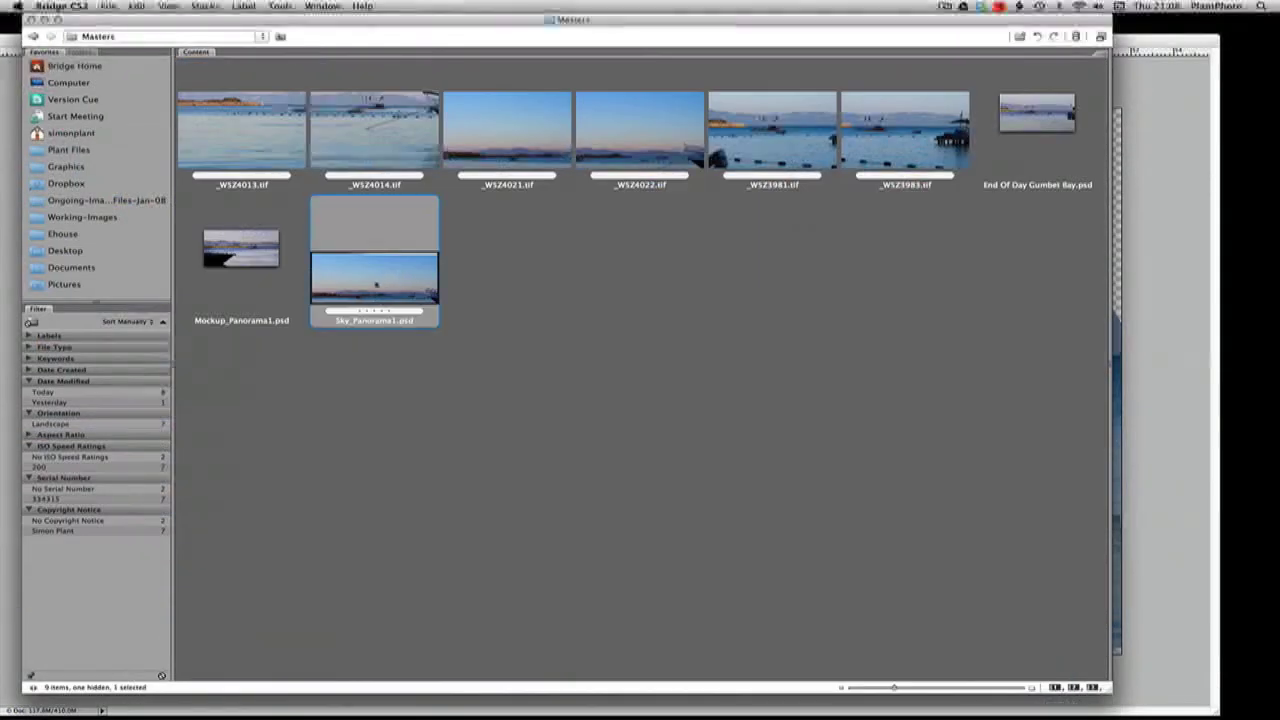
Switch to Photoshop, add the sky panorama as layer _WSZ4021.tif beneath Background copy, and raise it to cover the cut-out sky
mouse_move(750, 712)
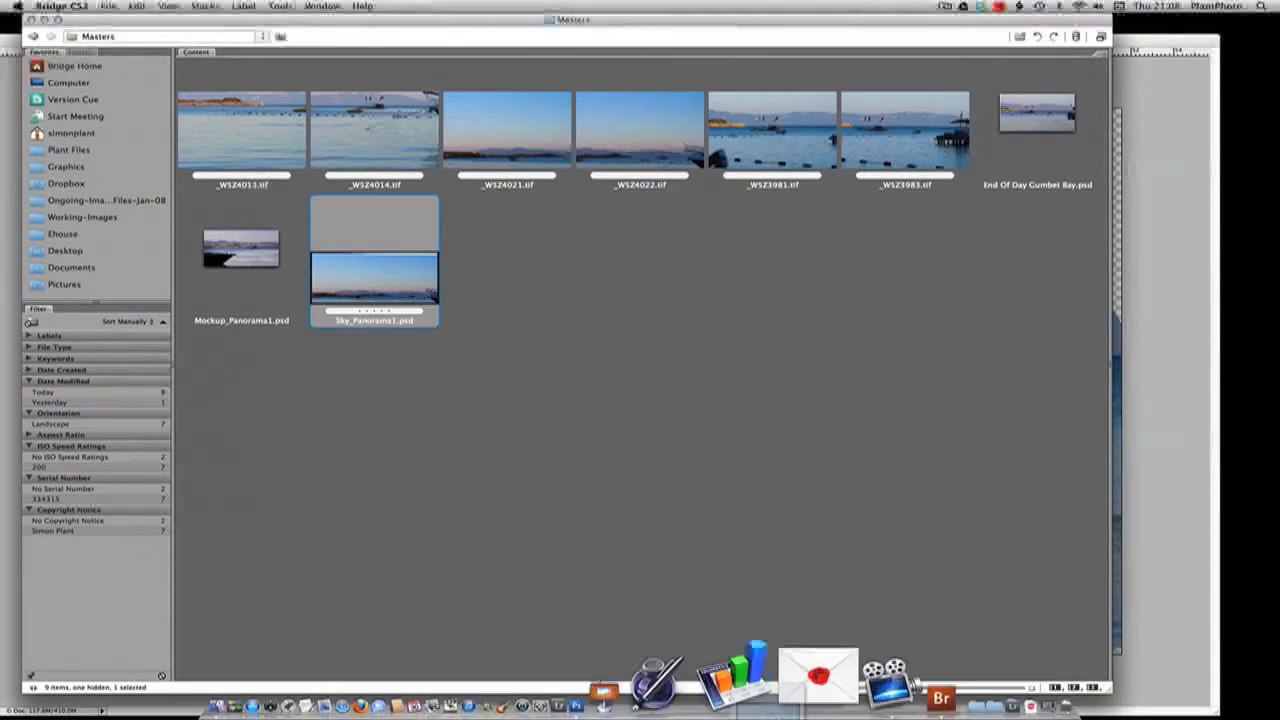
left_click(697, 678)
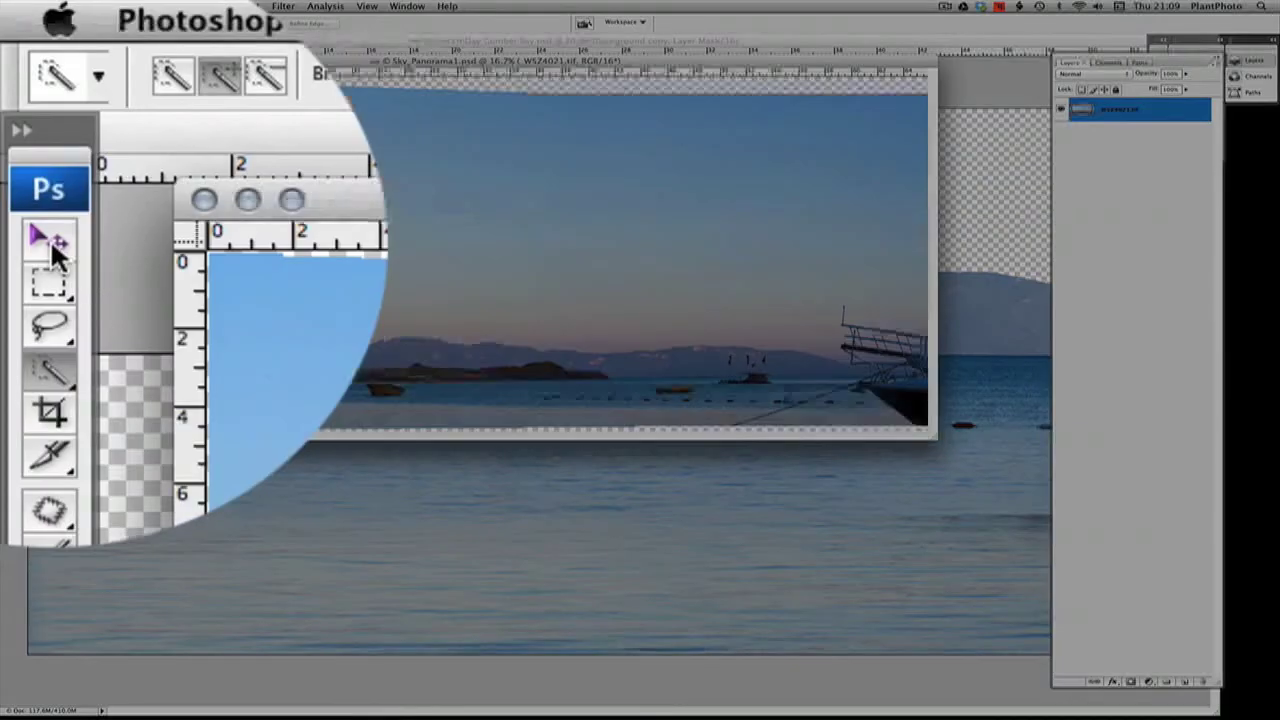
left_click(15, 73)
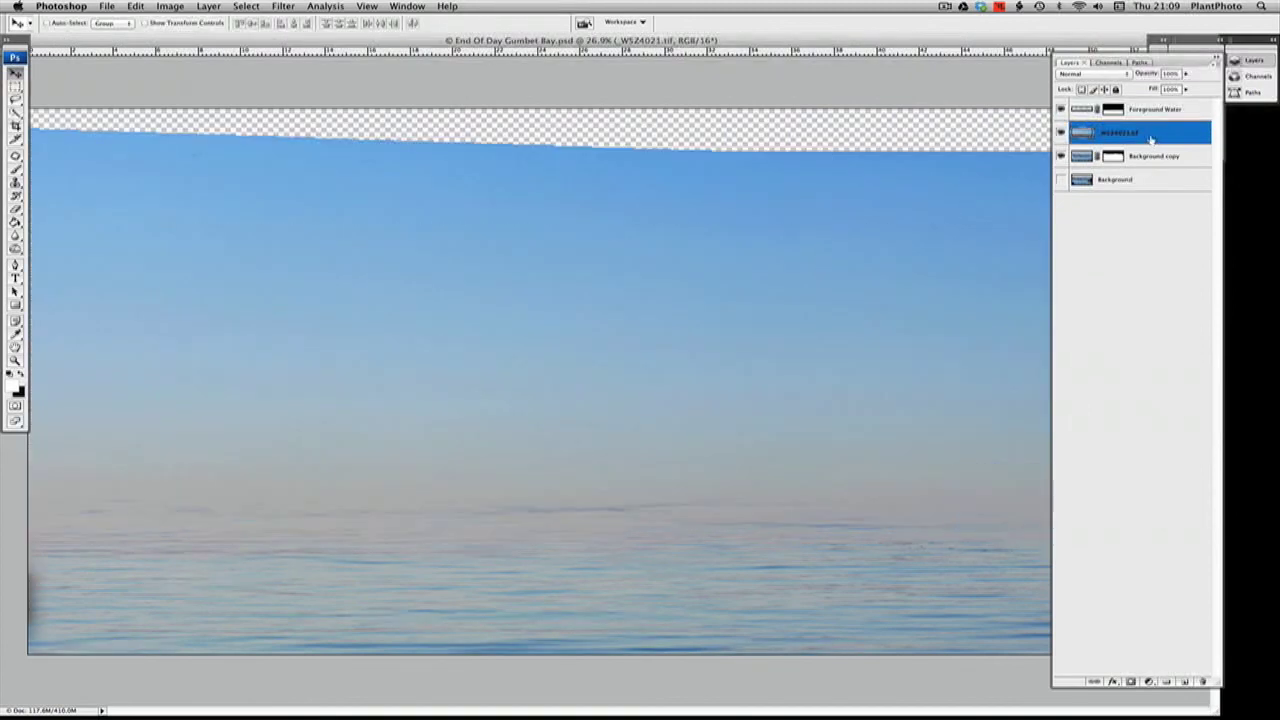
left_click_drag(1150, 140, 1153, 168)
left_click_drag(778, 218, 770, 156)
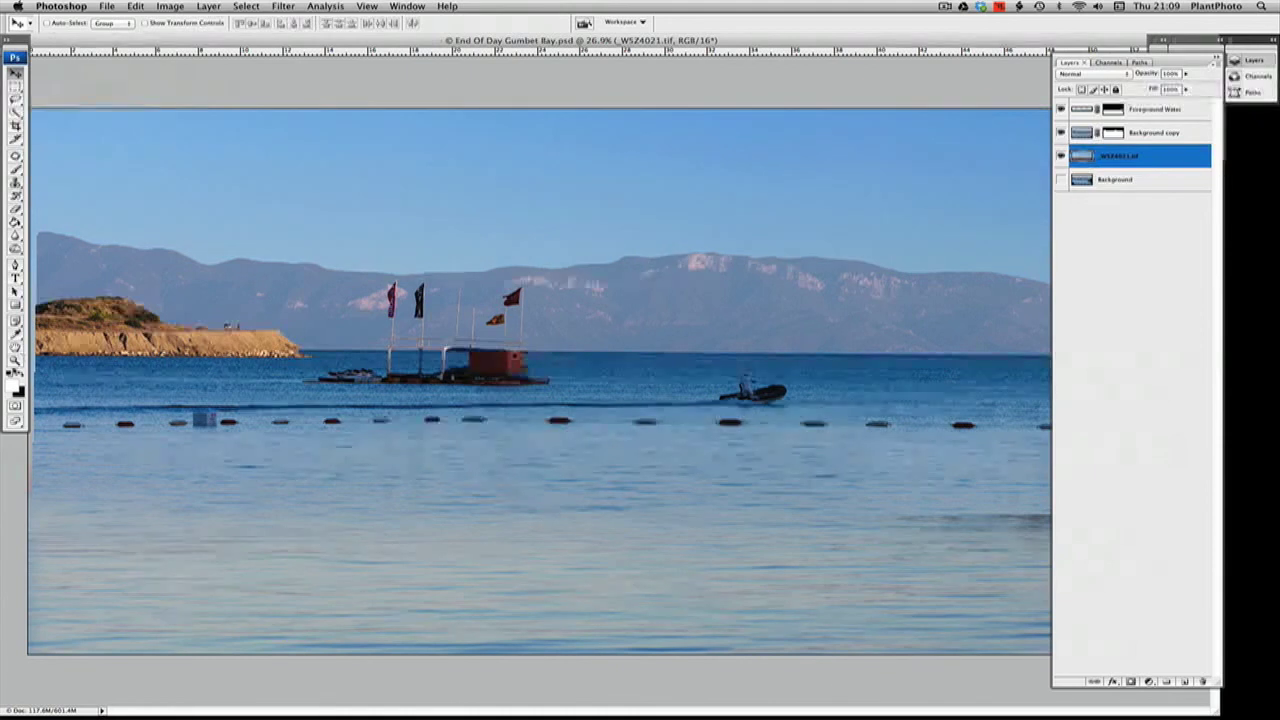
Free-transform the _WSZ4021.tif sky layer, scaling it proportionally to 78% and widening it slightly past the canvas's right edge
left_click(15, 360)
right_click(205, 286)
left_click(215, 284)
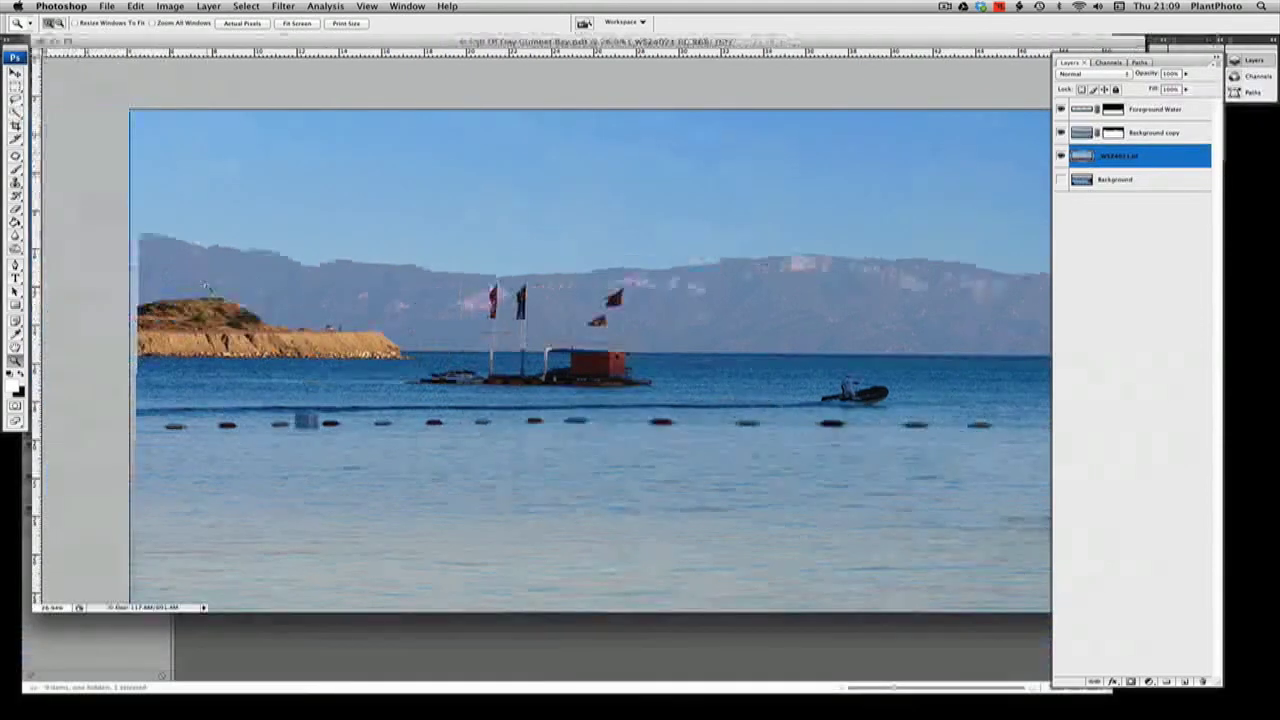
left_click(206, 286, "alt")
left_click(207, 287, "alt")
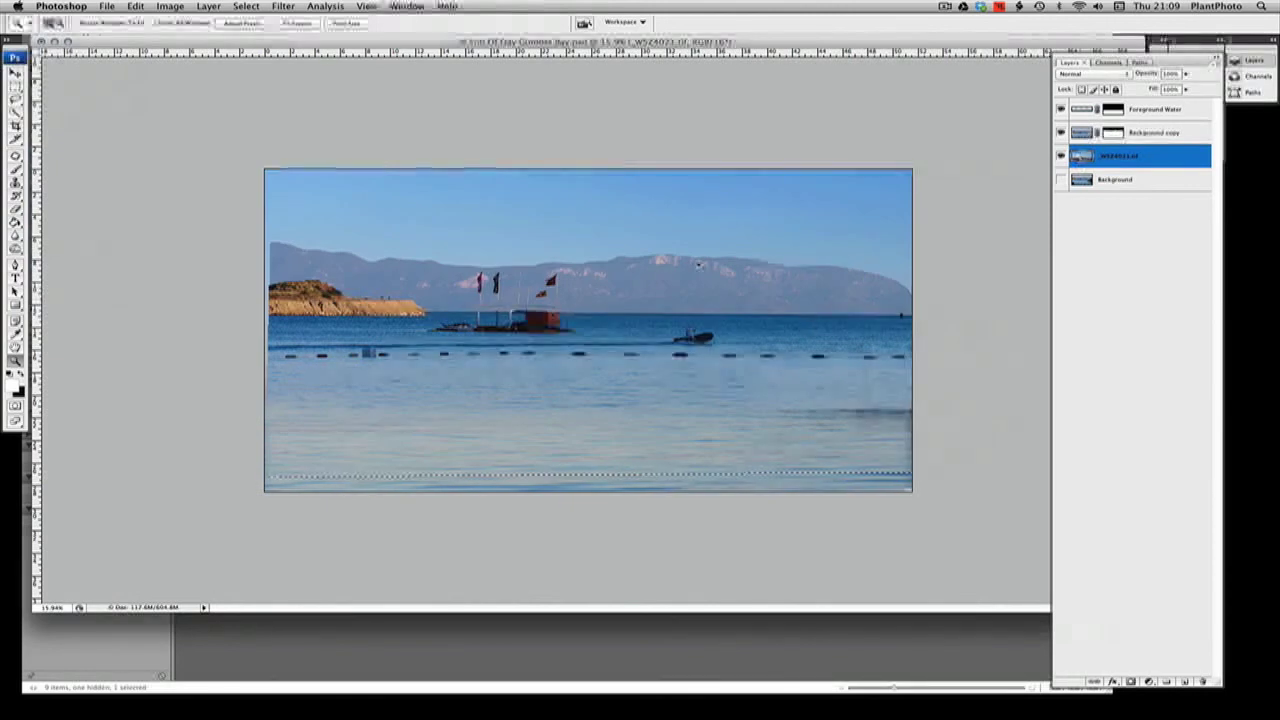
key("super+t")
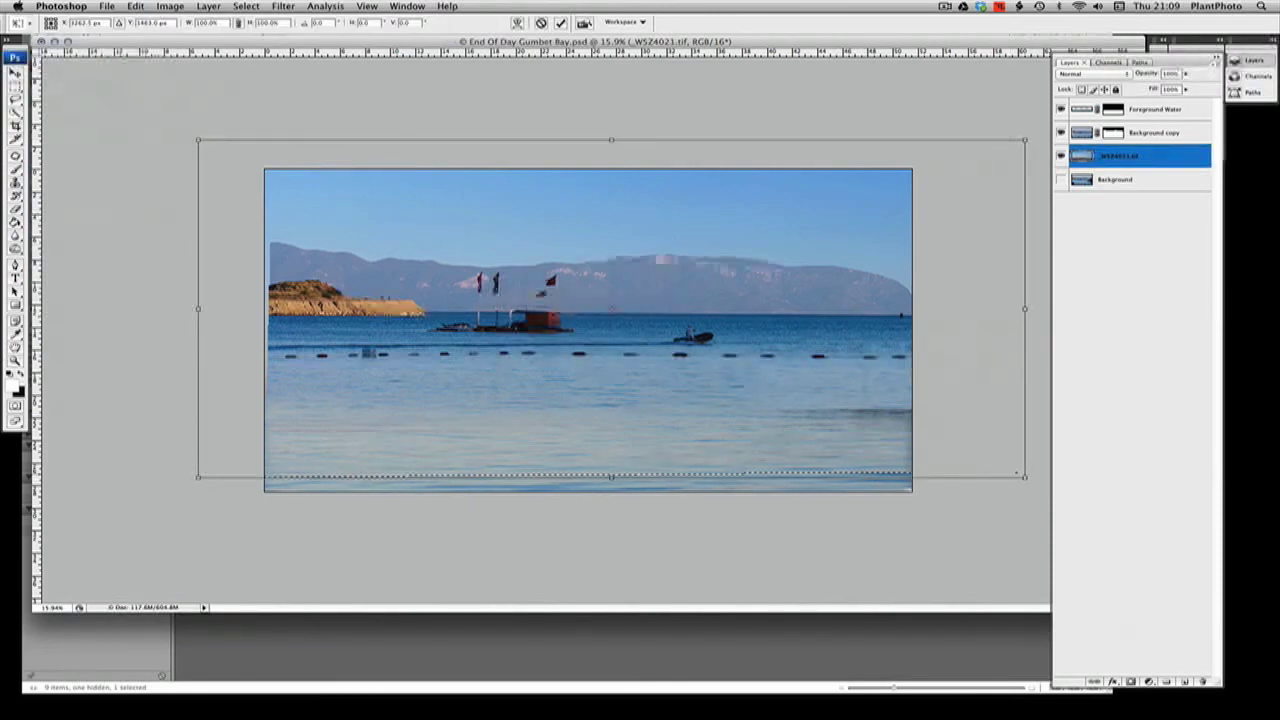
left_click_drag(1024, 477, 906, 428)
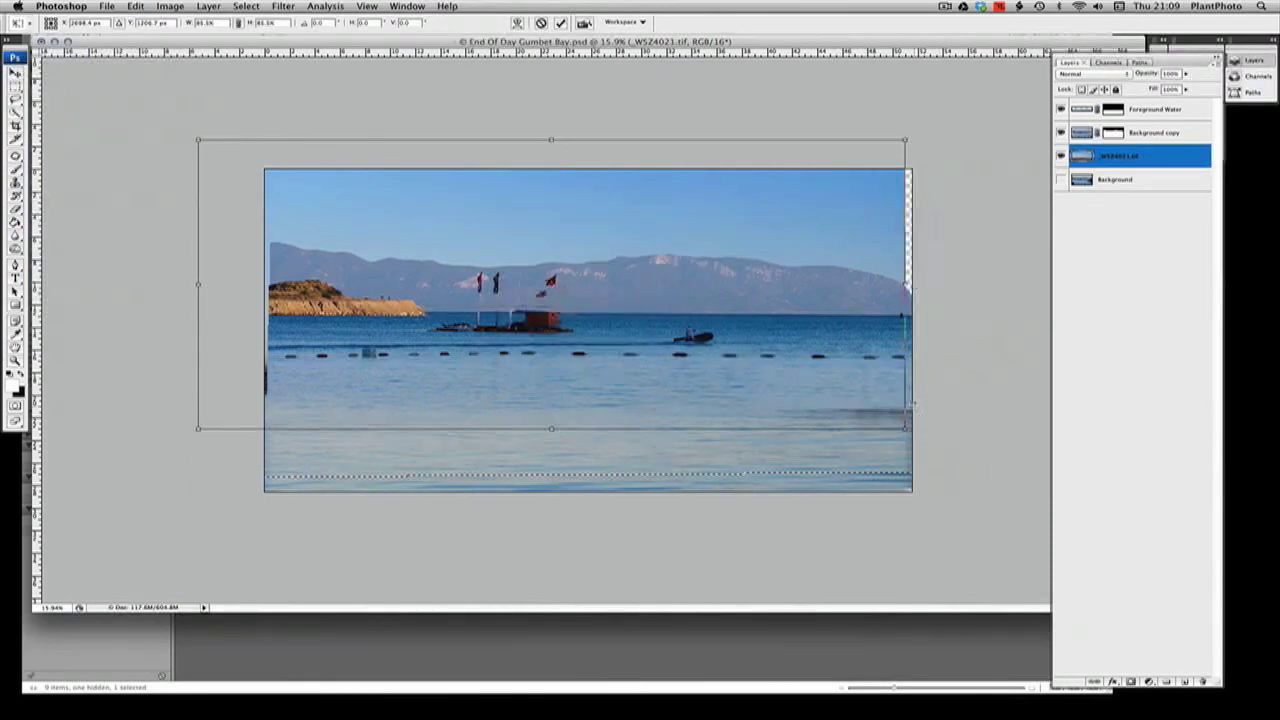
left_click_drag(202, 143, 260, 165)
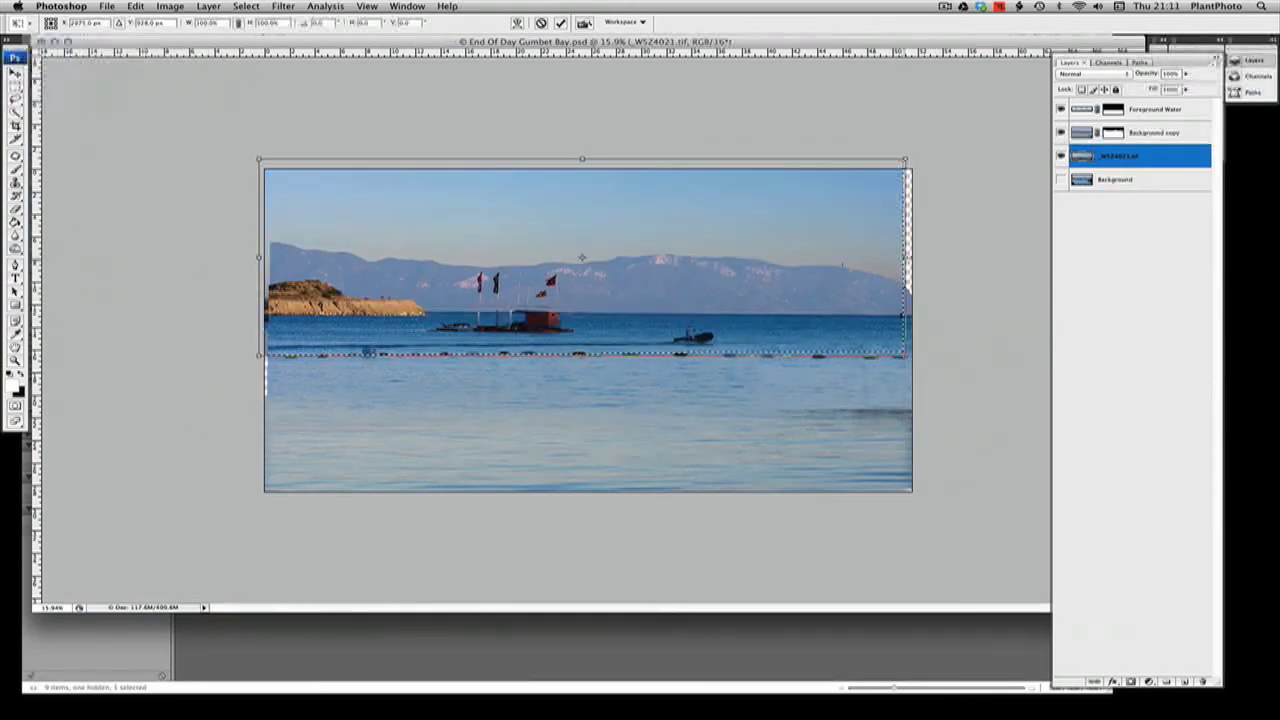
left_click_drag(905, 257, 925, 257)
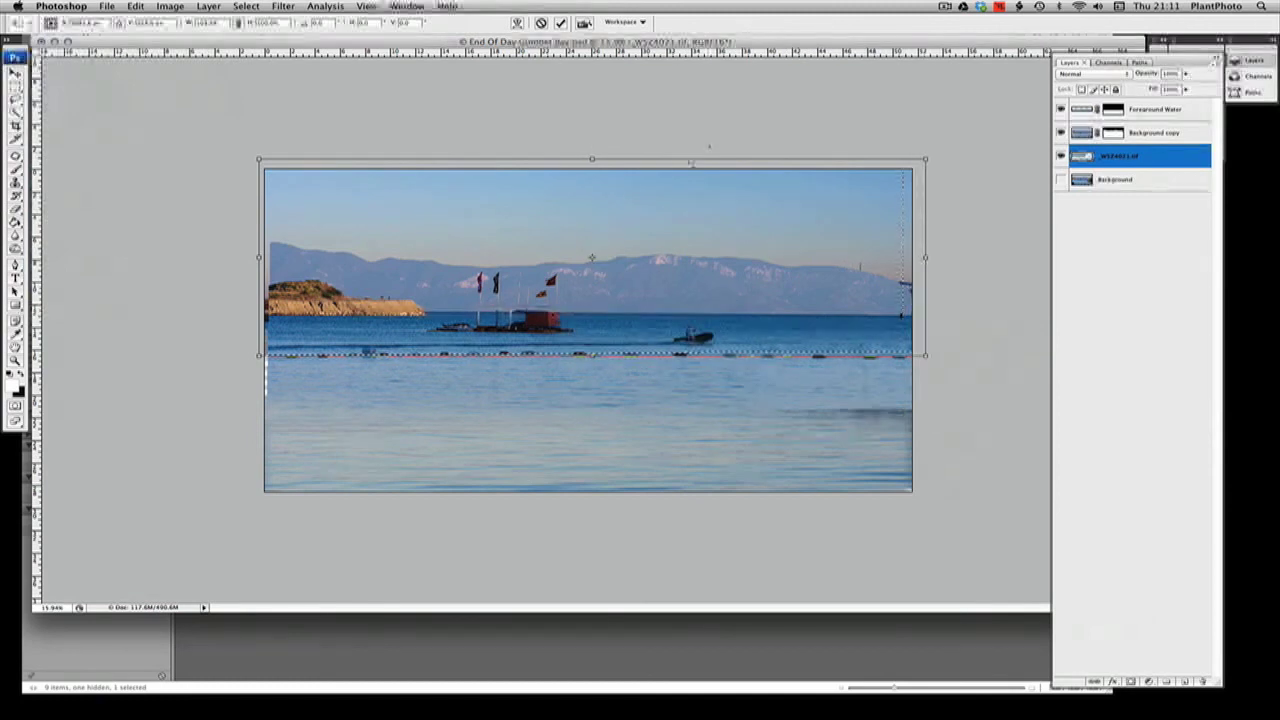
Stretch the sky slightly taller, lower it behind the mountain ridge, apply the transform, and clear the selection
mouse_move(592, 159)
left_mouse_down()
mouse_move(592, 137)
mouse_move(594, 180)
mouse_move(592, 151)
left_mouse_up()
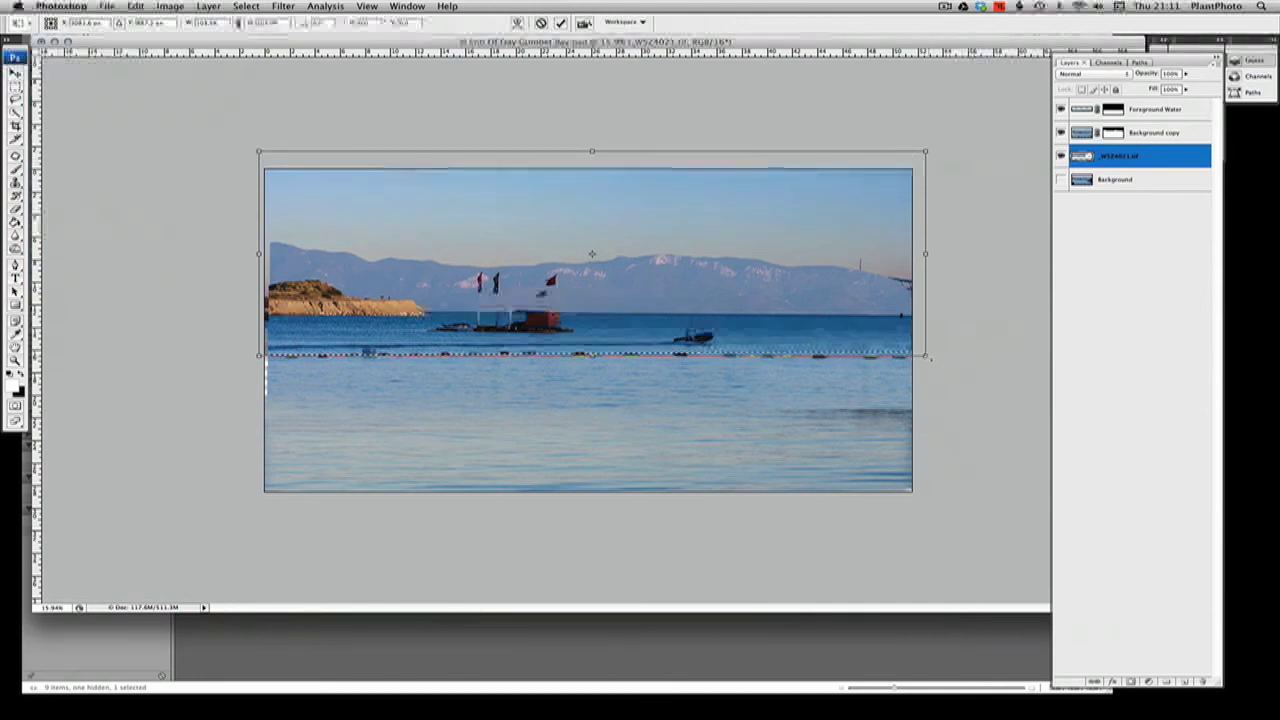
mouse_move(804, 297)
left_mouse_down()
mouse_move(815, 297)
mouse_move(797, 307)
left_mouse_up()
mouse_move(590, 163)
left_mouse_down()
mouse_move(590, 120)
mouse_move(590, 163)
left_mouse_up()
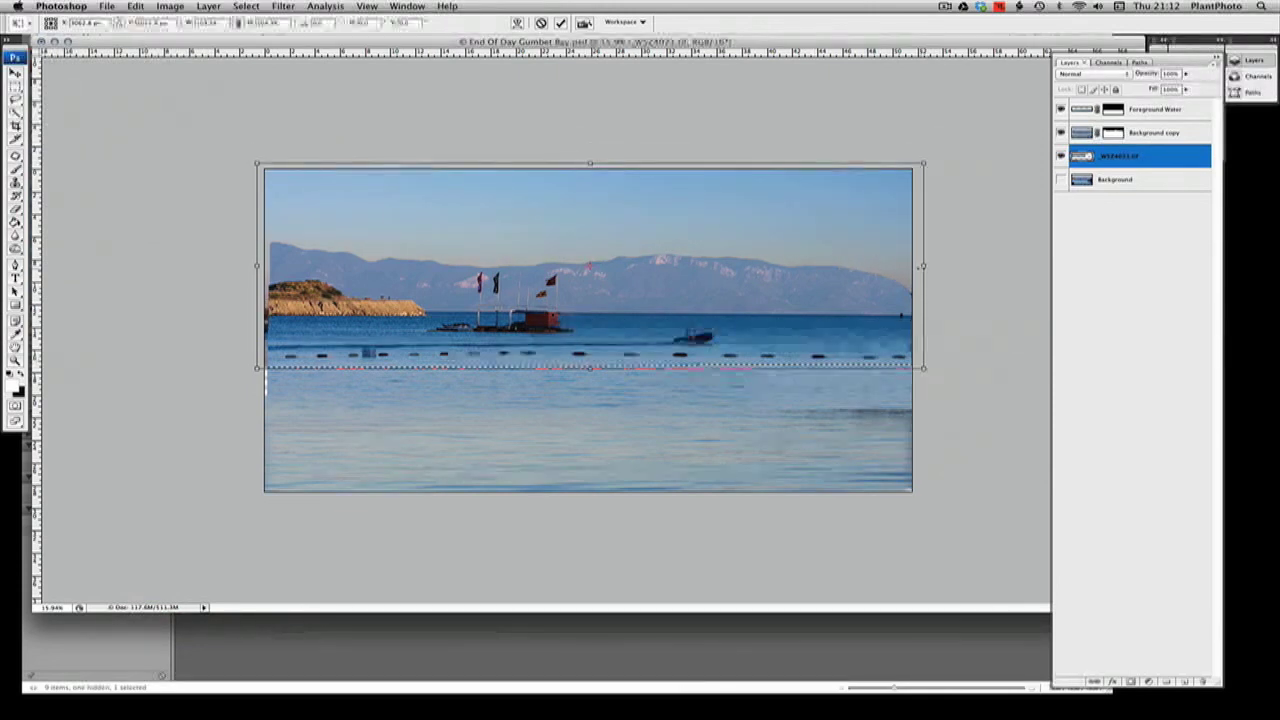
key("Return")
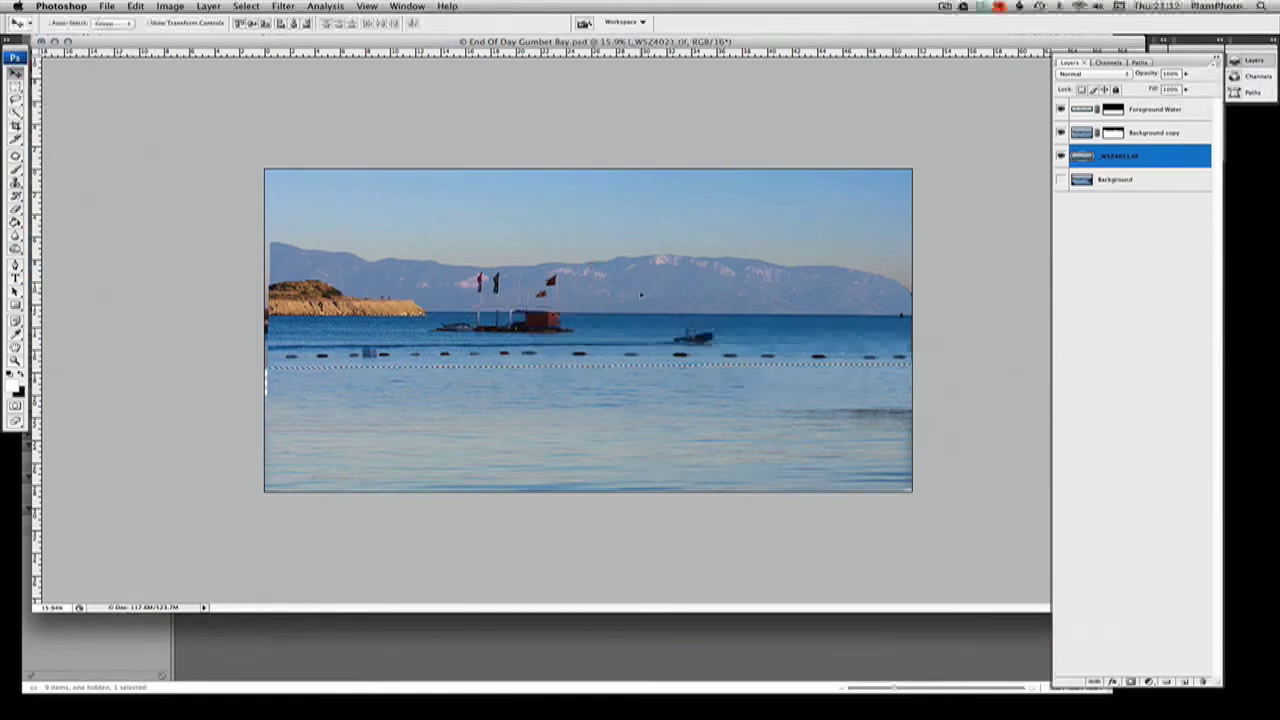
key("super+d")
Compare the original and replacement skies by repeatedly hiding and showing the _WSZ4021.tif layer above the visible Background
left_click(1061, 156)
left_click(1061, 156)
left_click(1061, 156)
left_click(1061, 156)
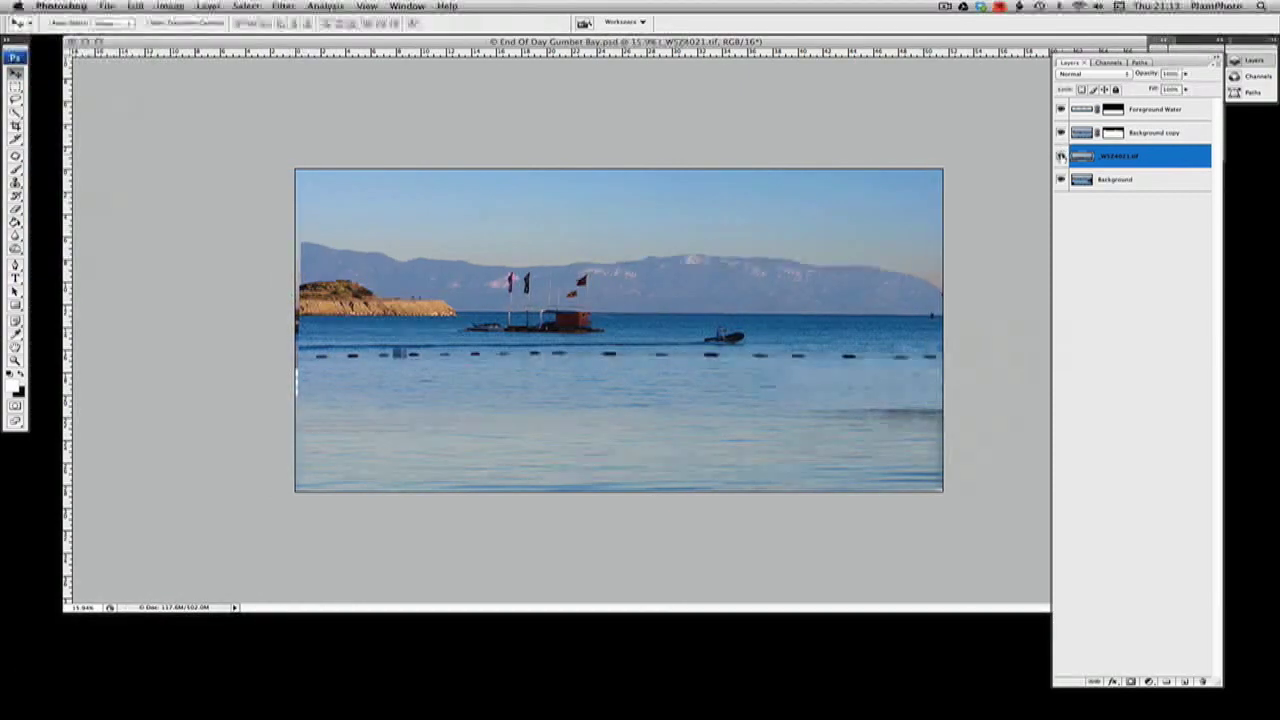
left_click(1061, 156)
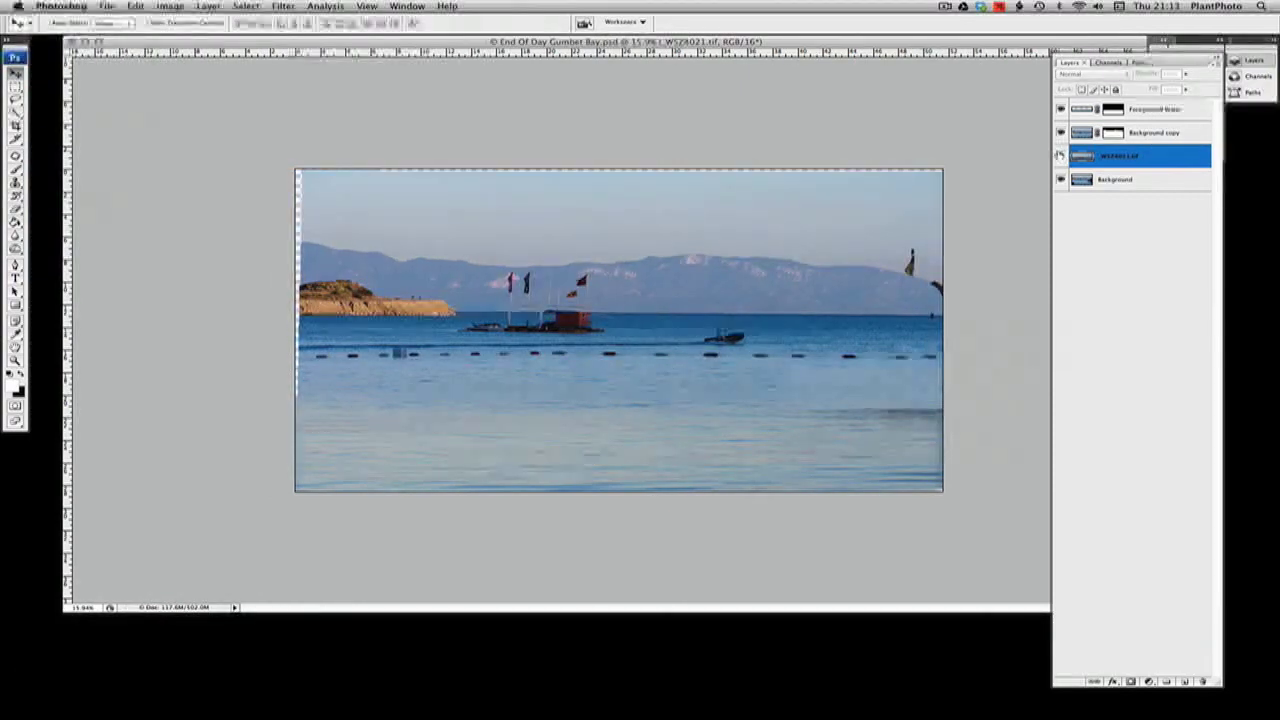
left_click(1061, 156)
left_click(1061, 156)
left_click(1061, 156)
left_click(1061, 156)
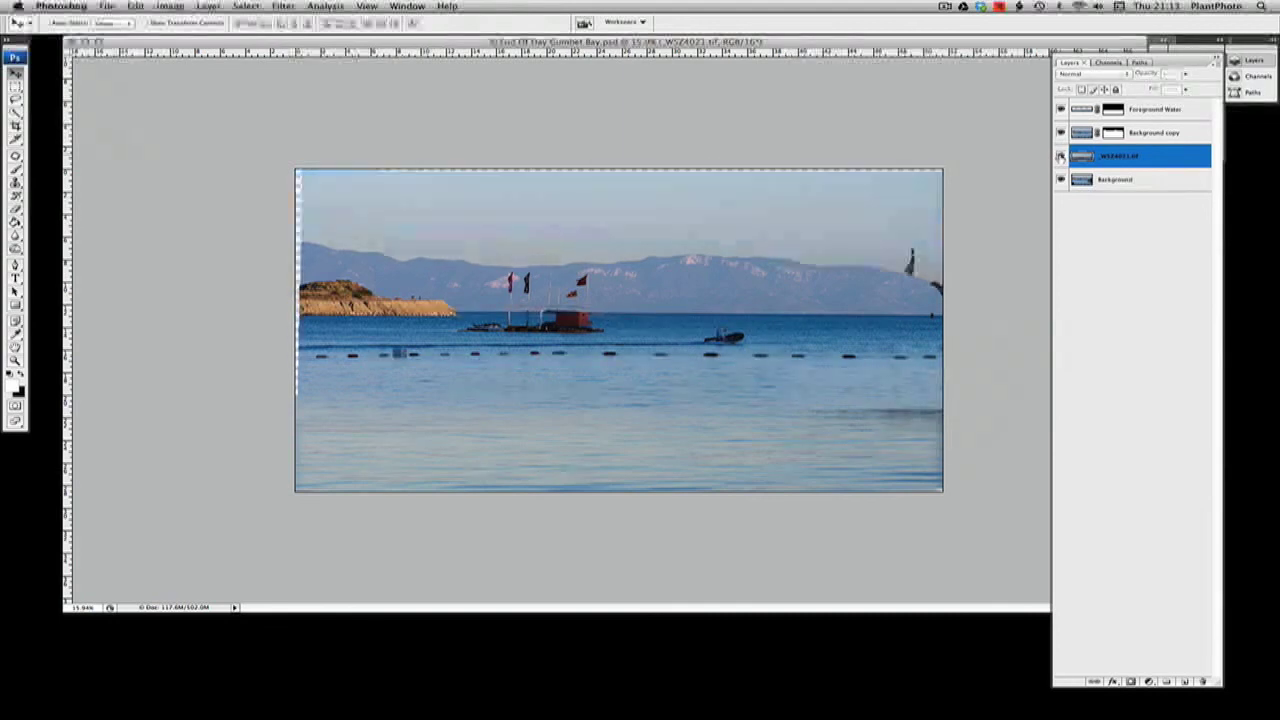
left_click(1061, 156)
left_click(1061, 156)
left_click(1061, 156)
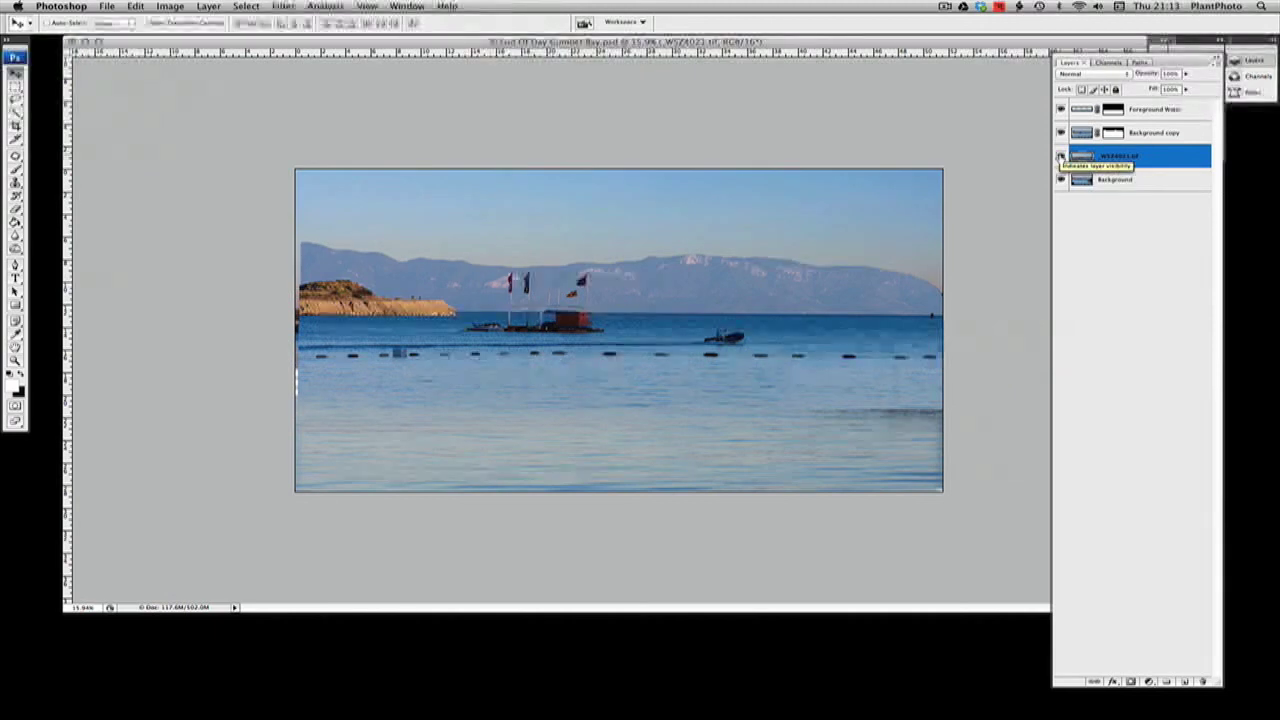
left_click(1061, 156)
left_click(1061, 156)
left_click(1061, 156)
left_click(1061, 156)
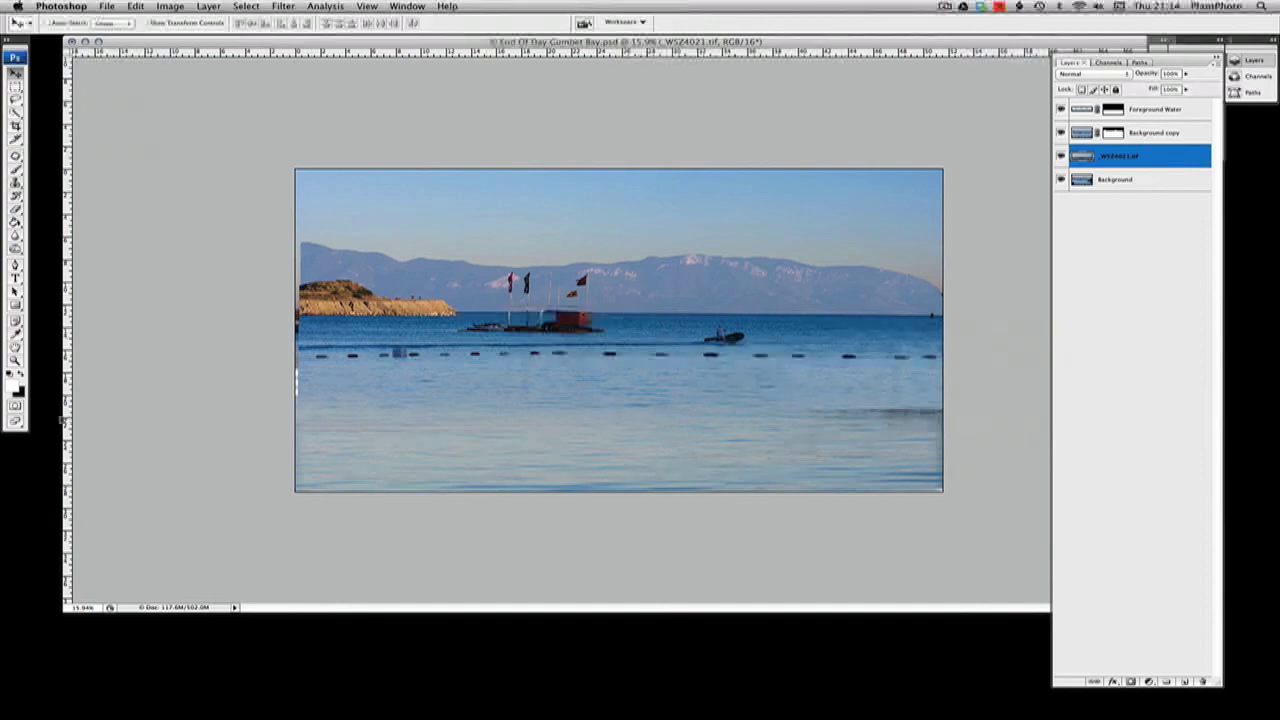
Inspect the mask edge along the mountain ridge close up, from the left peaks past the flags to the central ridge
key("z")
left_click_drag(386, 230, 514, 286)
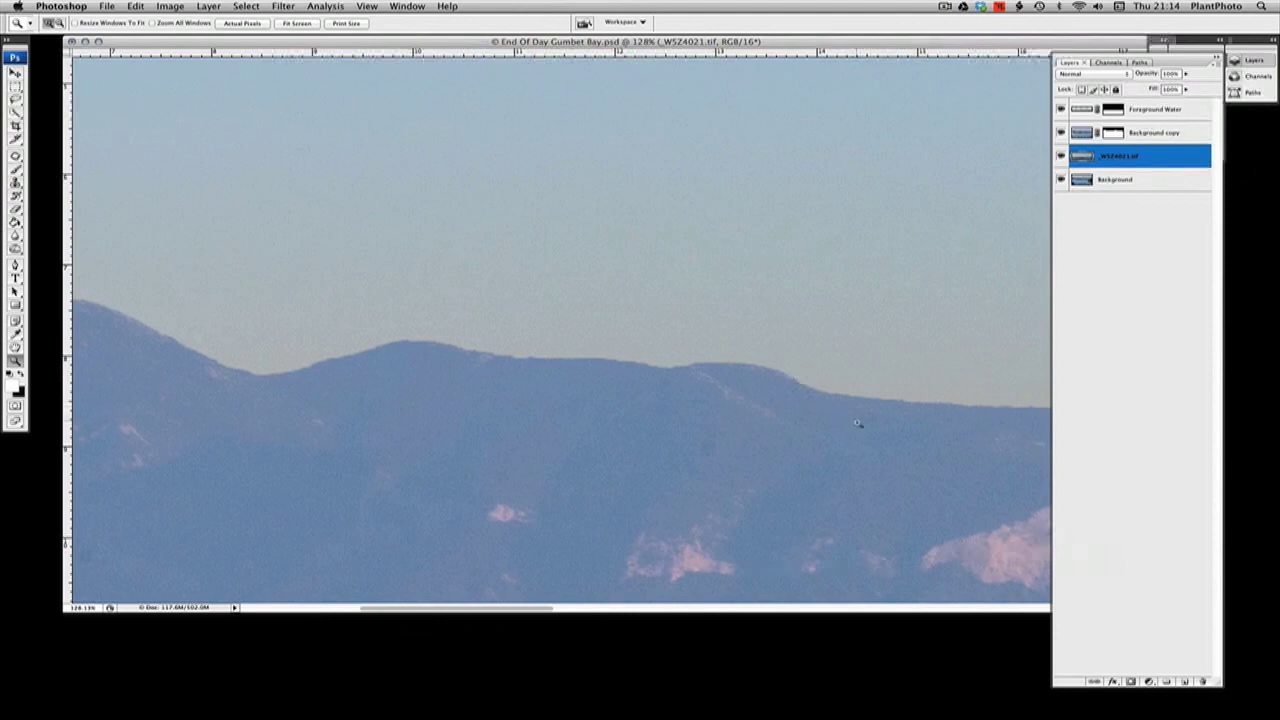
key("space")
left_click_drag(862, 426, 611, 334)
left_click_drag(886, 371, 613, 363)
left_click_drag(855, 358, 609, 366)
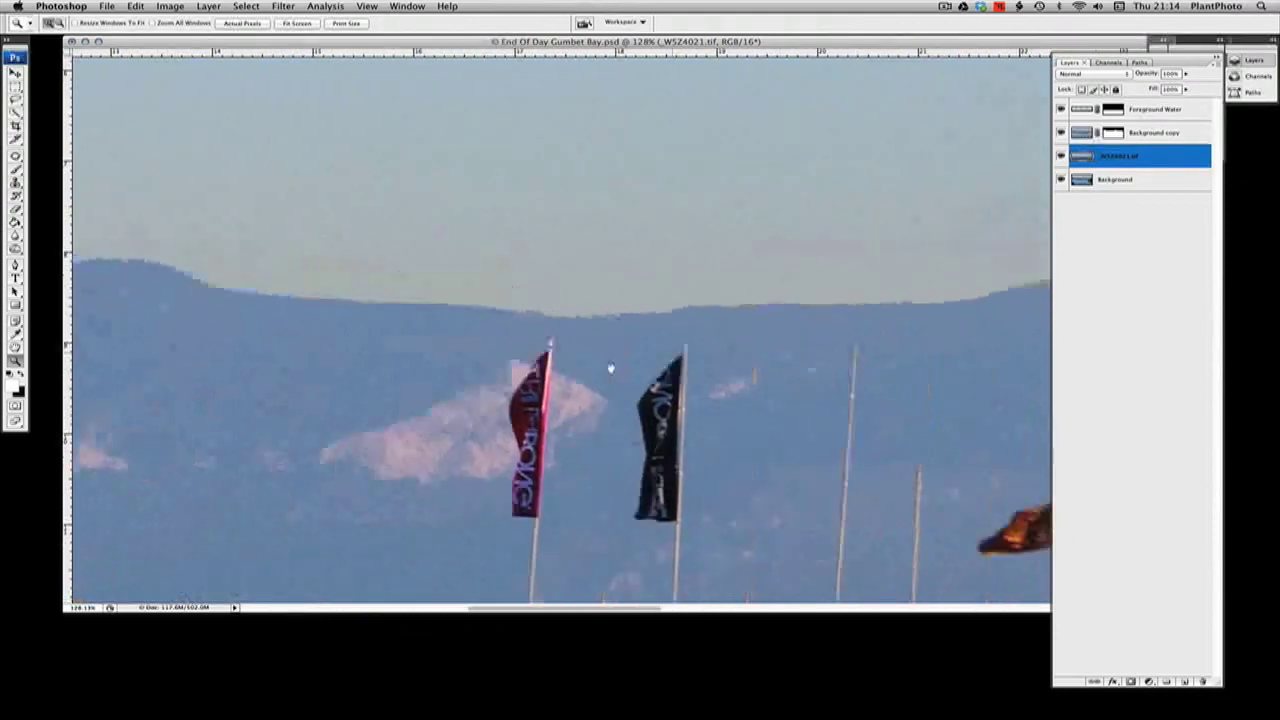
left_click_drag(900, 343, 652, 383)
left_click_drag(890, 368, 660, 366)
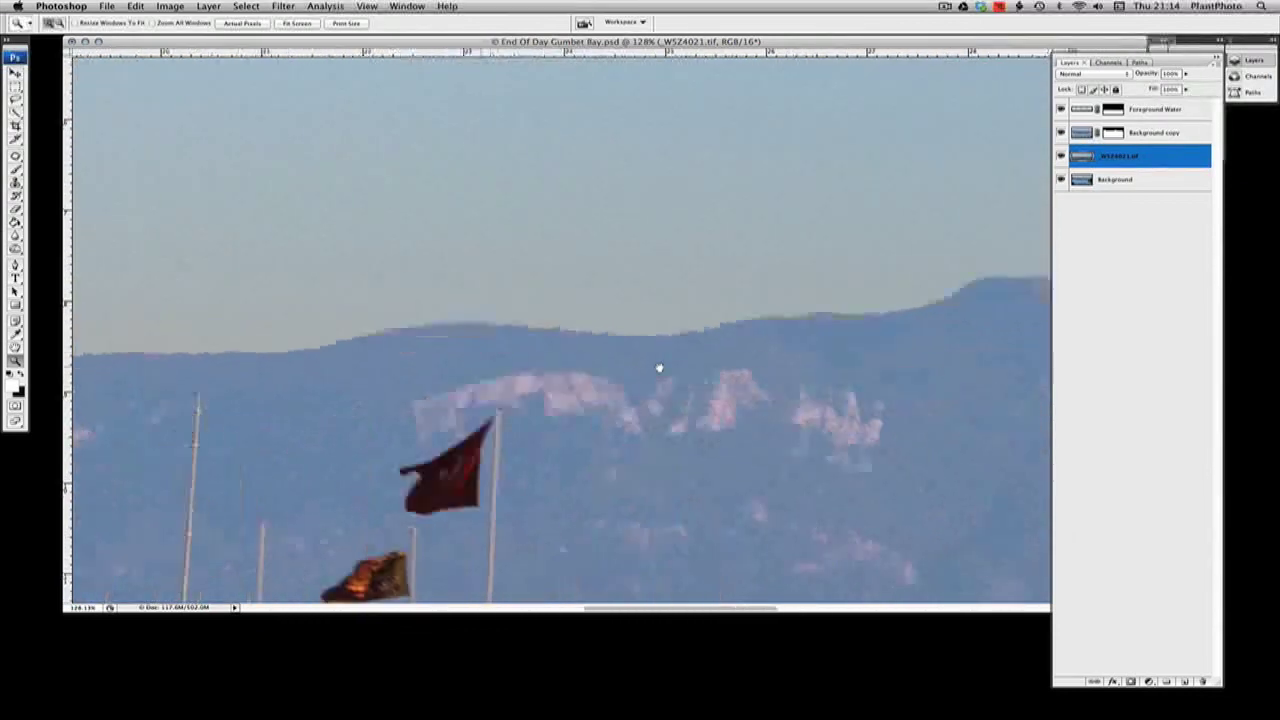
left_click_drag(892, 365, 720, 374)
left_click_drag(844, 362, 818, 364)
right_click(649, 331)
left_click(652, 329)
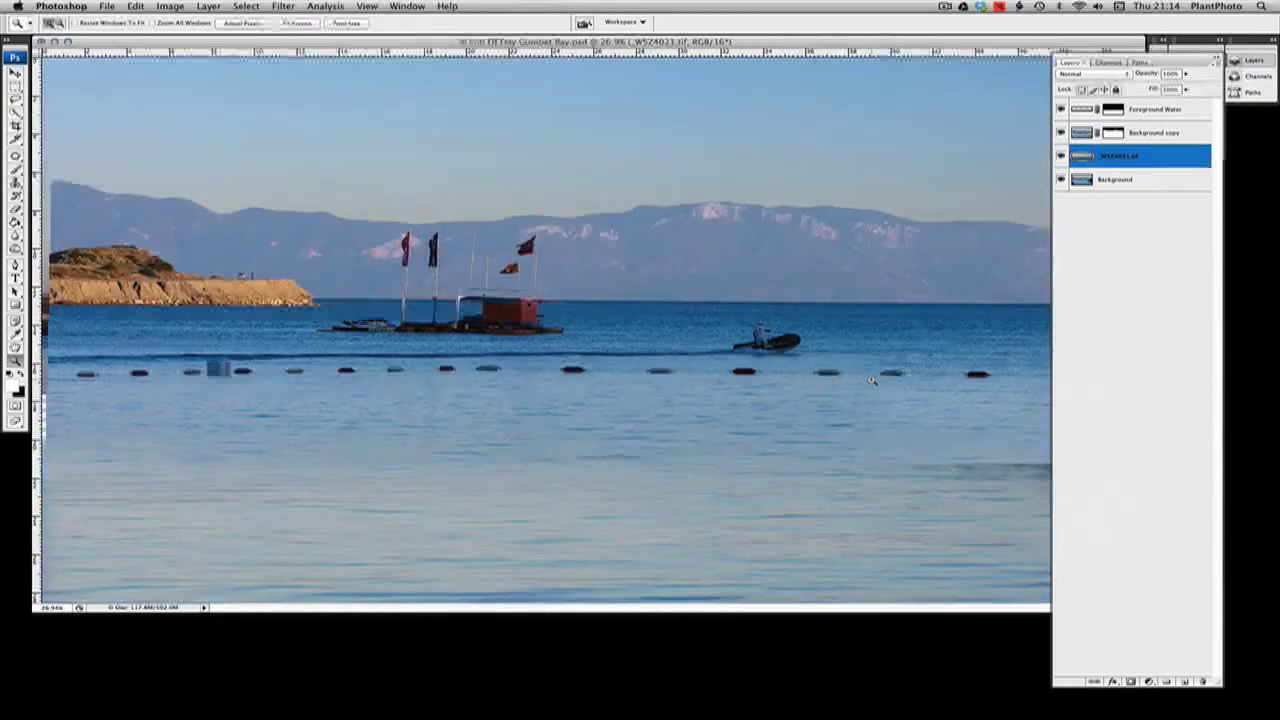